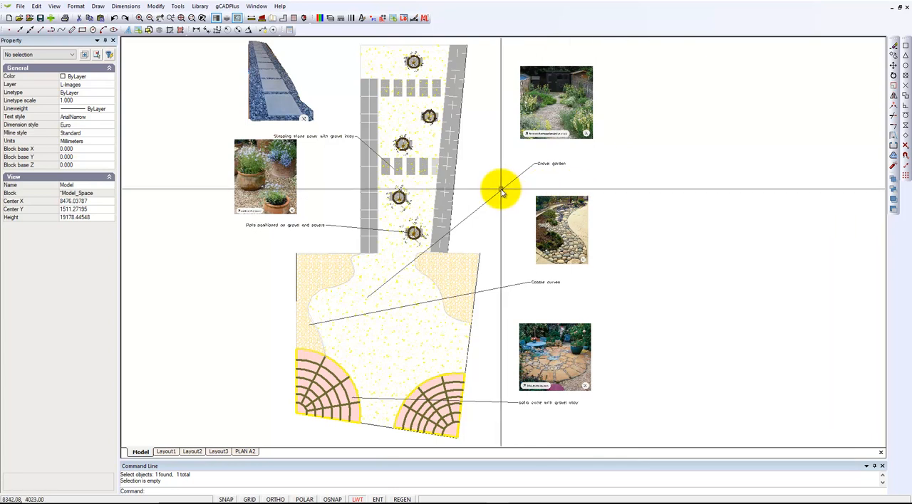
- Select the Gravel garden leader to check whether it shows grips, and clear the selection
scroll(503, 192, "up", 3)
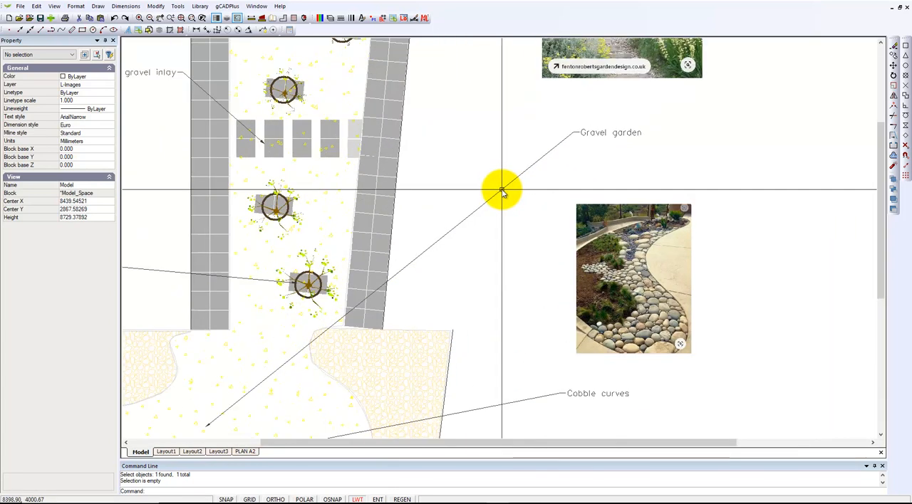
left_click(519, 181)
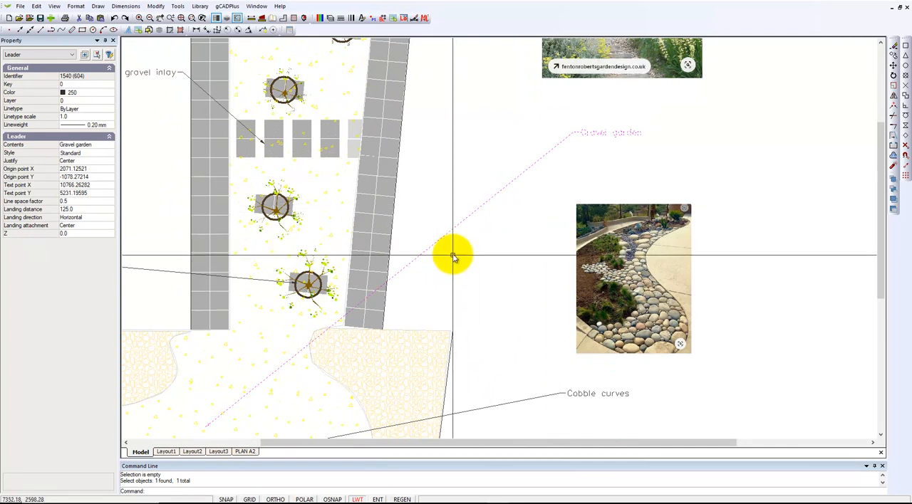
key("Escape")
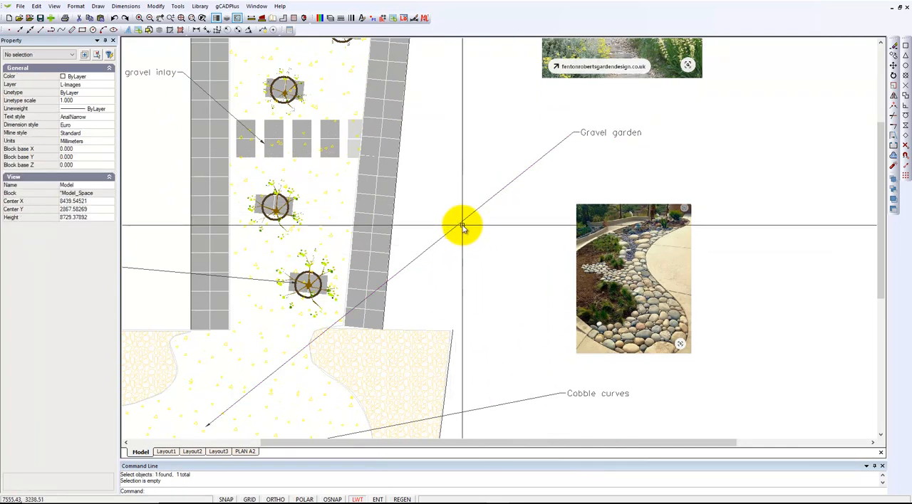
left_click(463, 222)
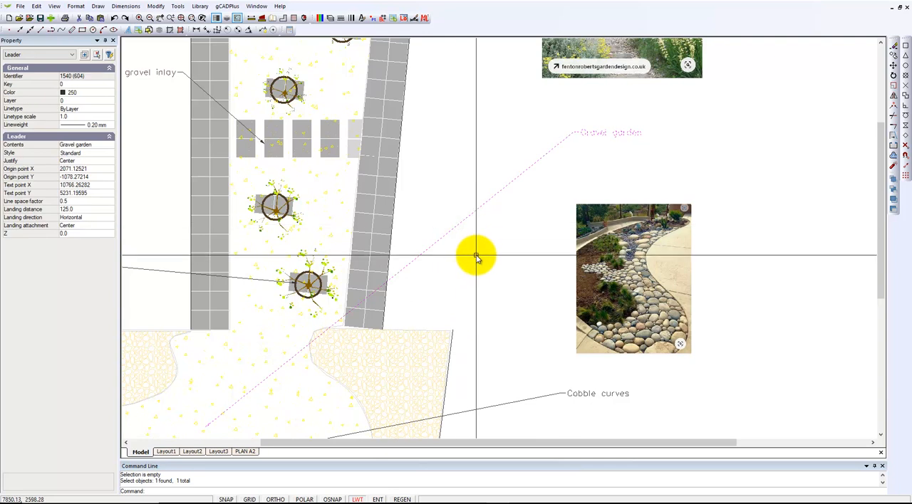
key("Escape")
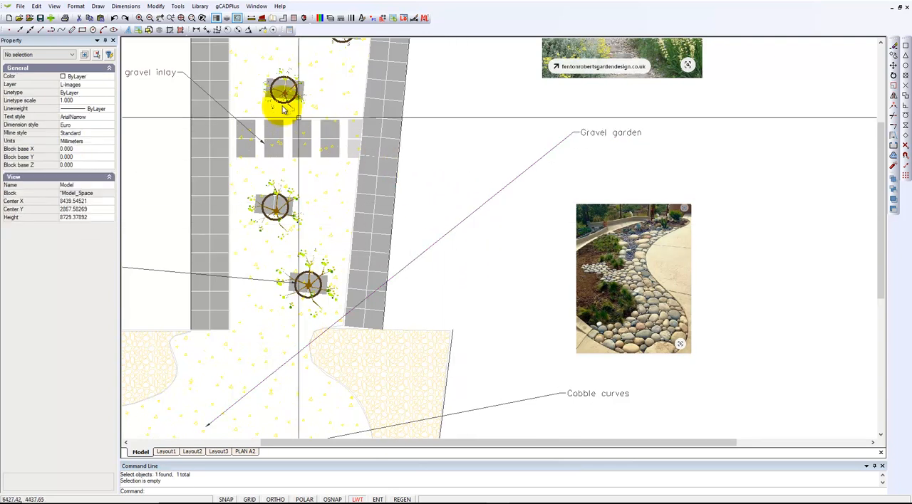
- Enable grips in the global parameters by setting the Enable grips option to Yes
left_click(180, 6)
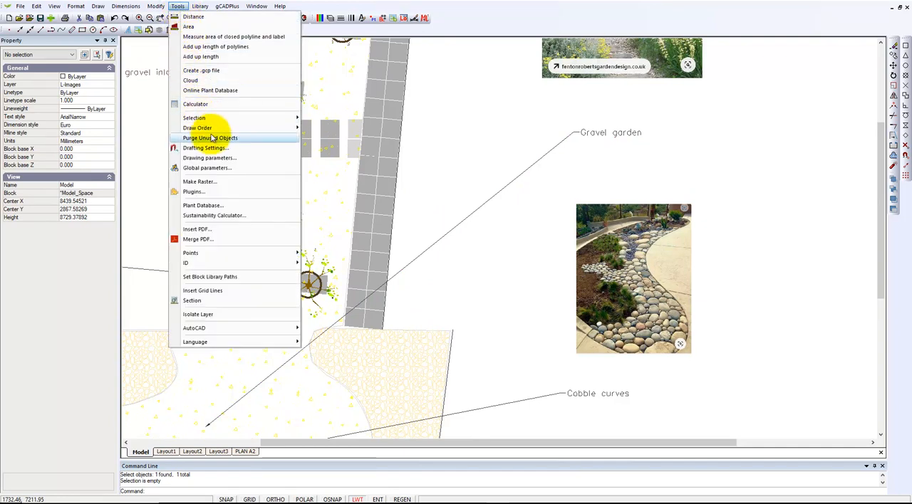
left_click(214, 168)
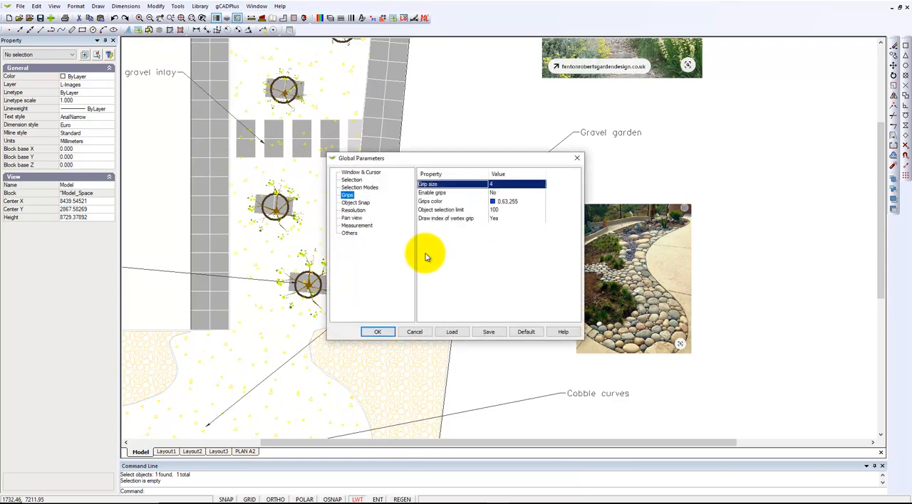
left_click(502, 193)
left_click(509, 210)
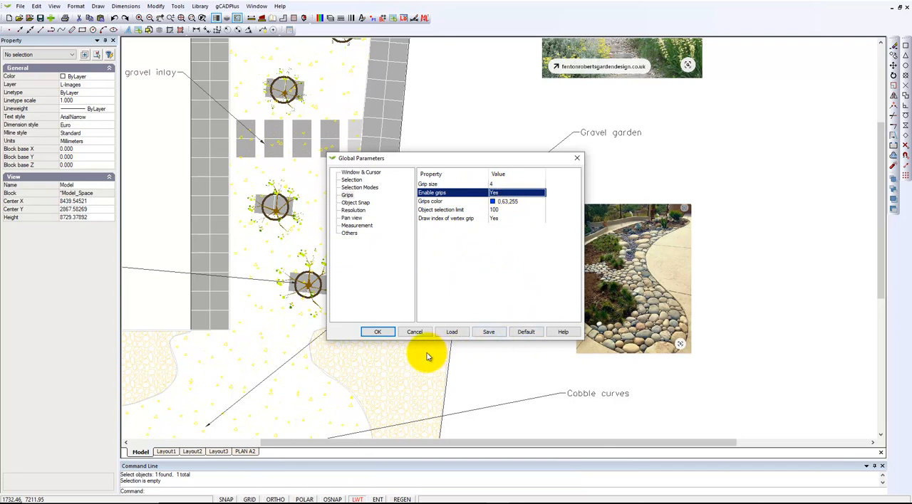
left_click(379, 332)
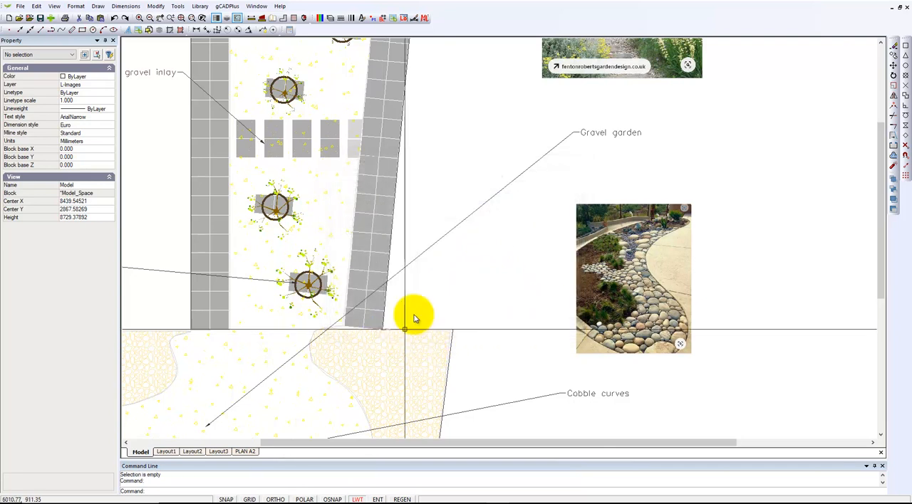
- Move the Gravel garden leader's text by its grip to about X 9883, Y 4631, and deselect the leader
left_click(430, 249)
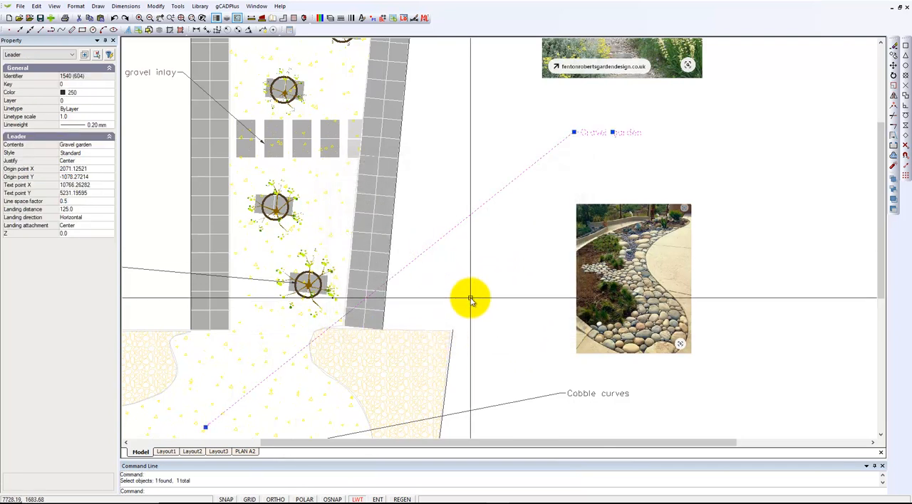
left_click(613, 133)
left_click(571, 160)
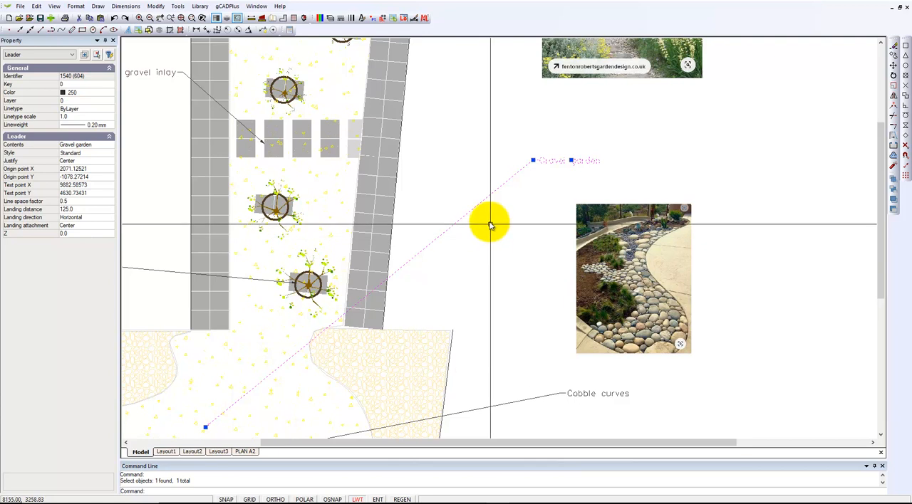
key("Escape")
- Select a potted plant symbol and a paver in the side strip in turn to inspect their block grips, deselecting each
scroll(363, 167, "up", 5)
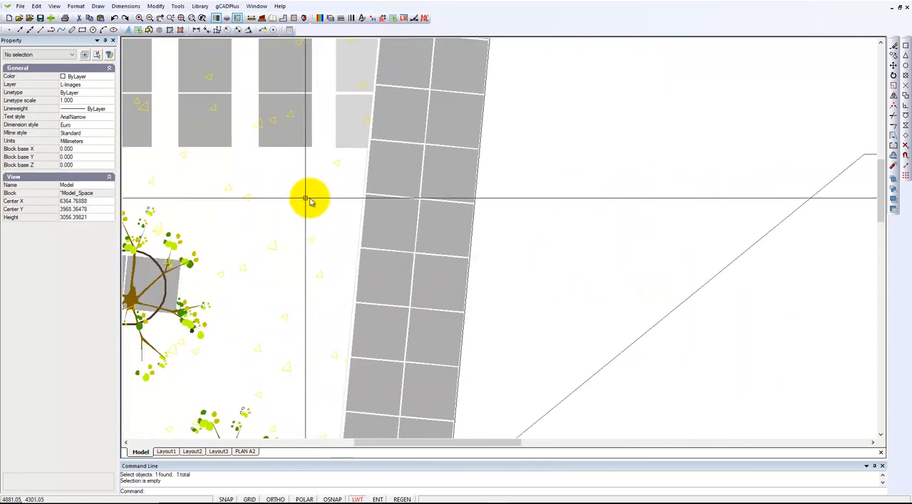
middle_click_drag(382, 197, 485, 175)
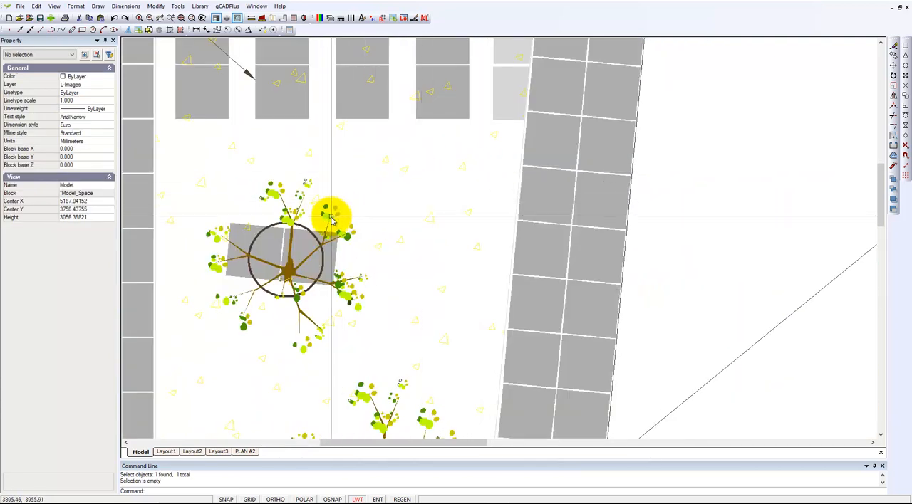
left_click(332, 223)
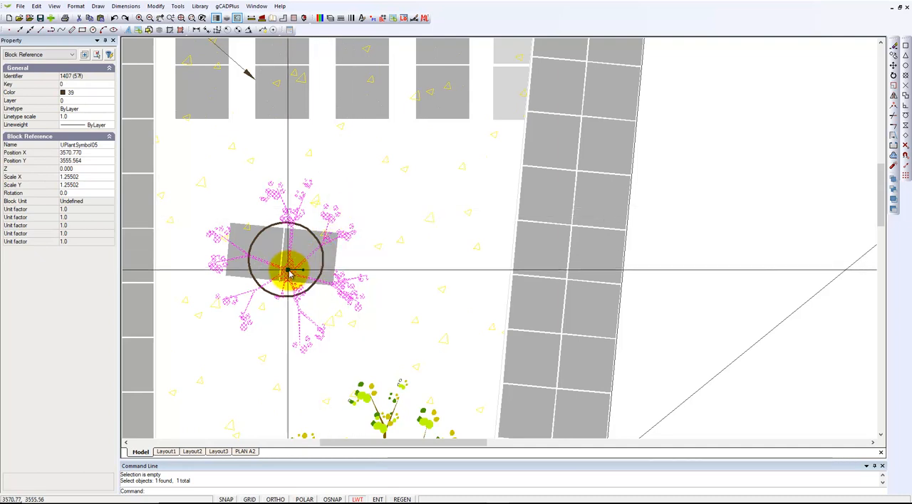
key("Escape")
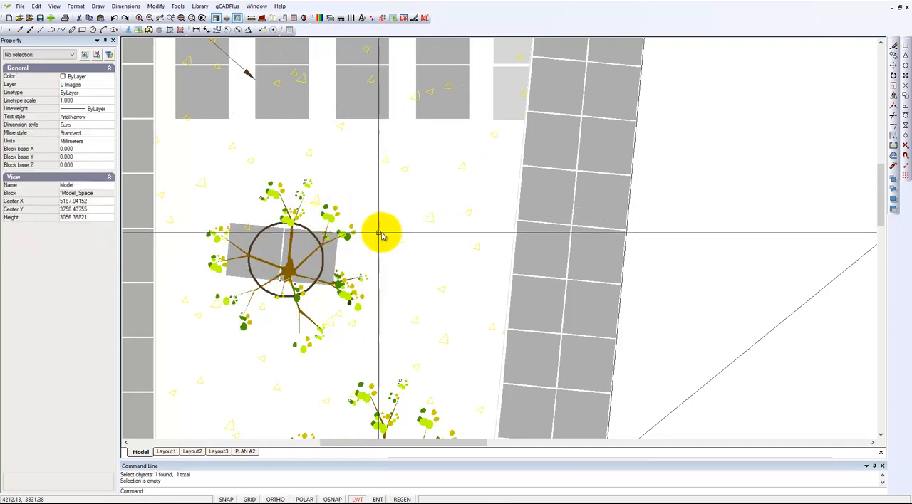
left_click(539, 193)
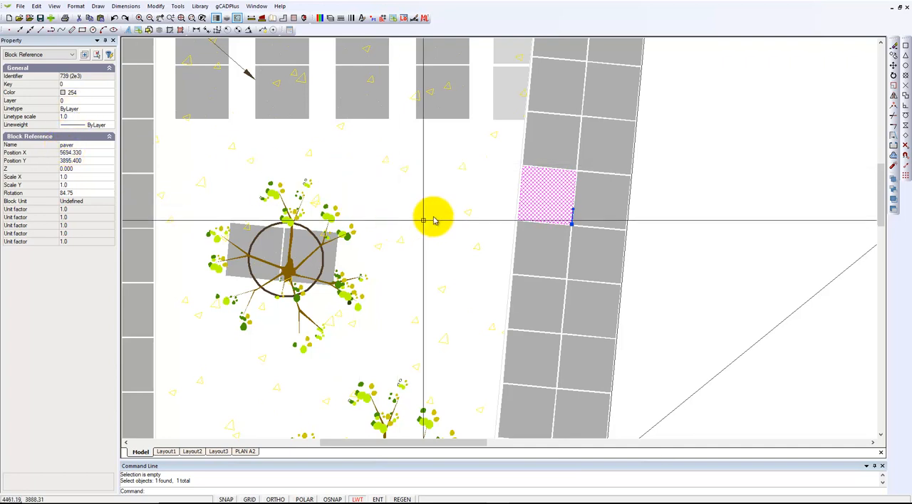
key("Escape")
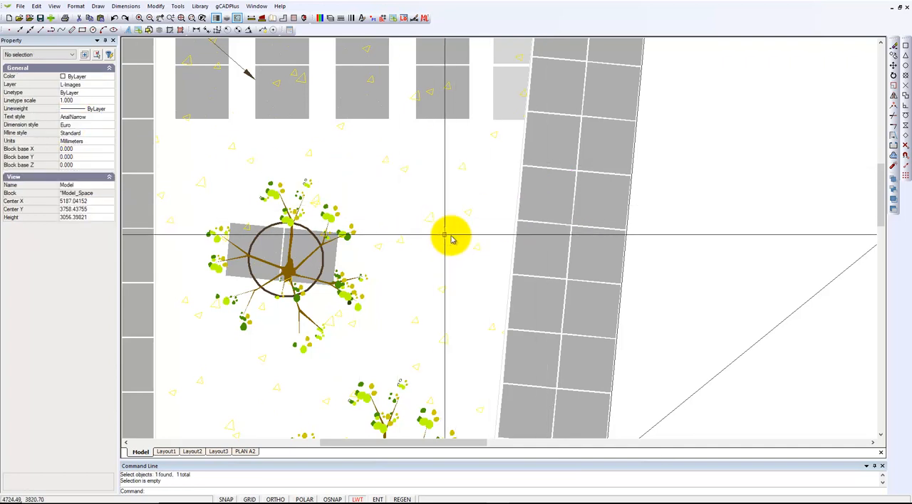
- Change the drawing's background color to black
scroll(442, 238, "down", 5)
scroll(456, 242, "up", 1)
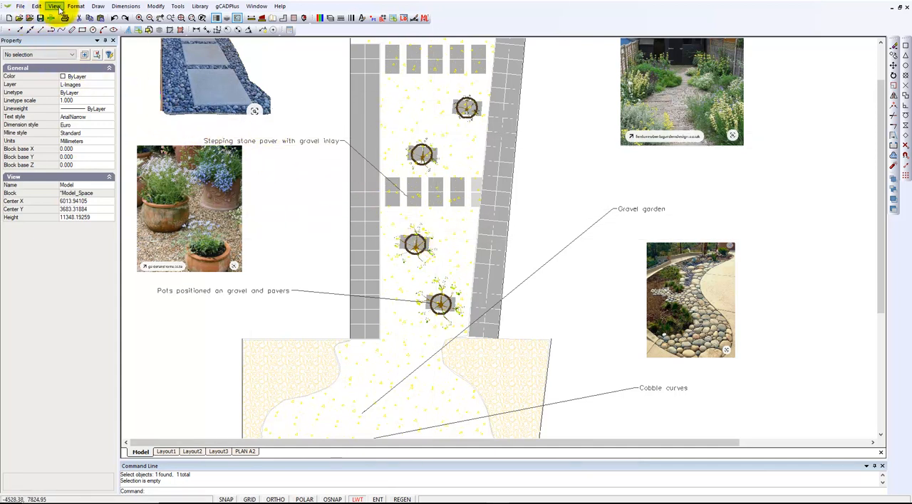
left_click(57, 7)
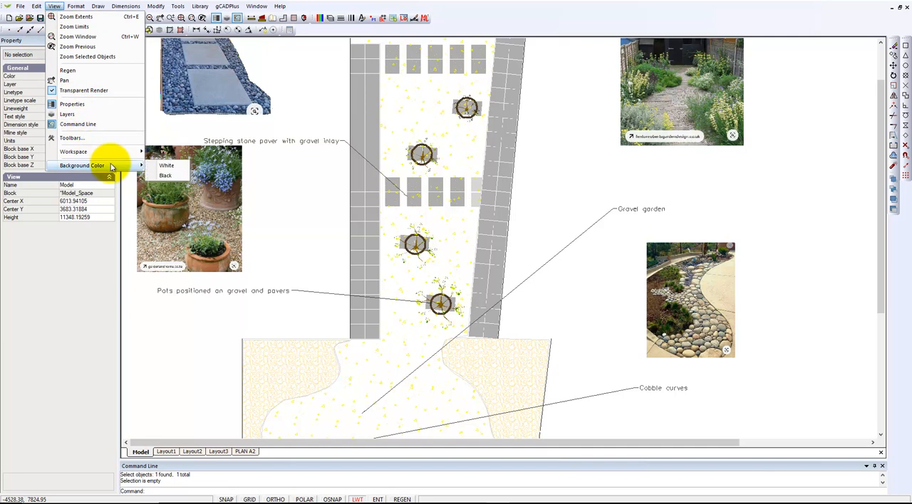
left_click(166, 175)
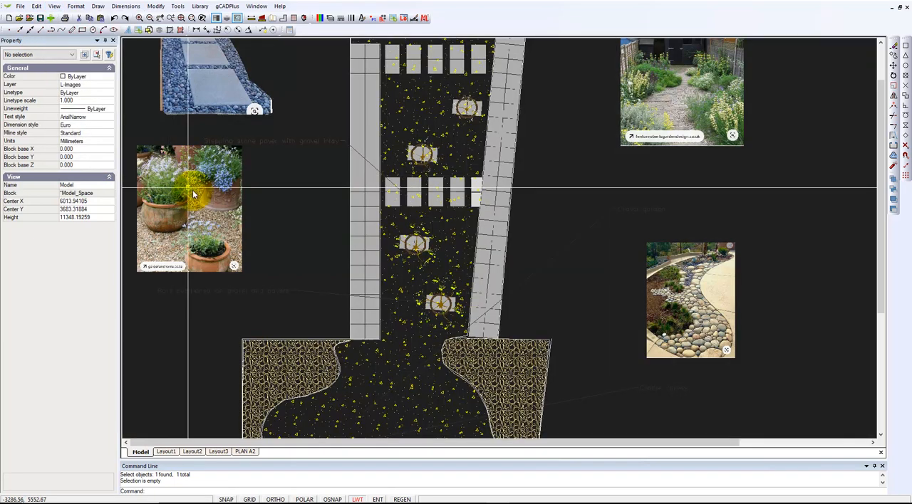
- Select the Gravel garden leader to check its visibility and grips against the dark background, and deselect it
scroll(310, 218, "down", 3)
middle_click_drag(351, 251, 367, 204)
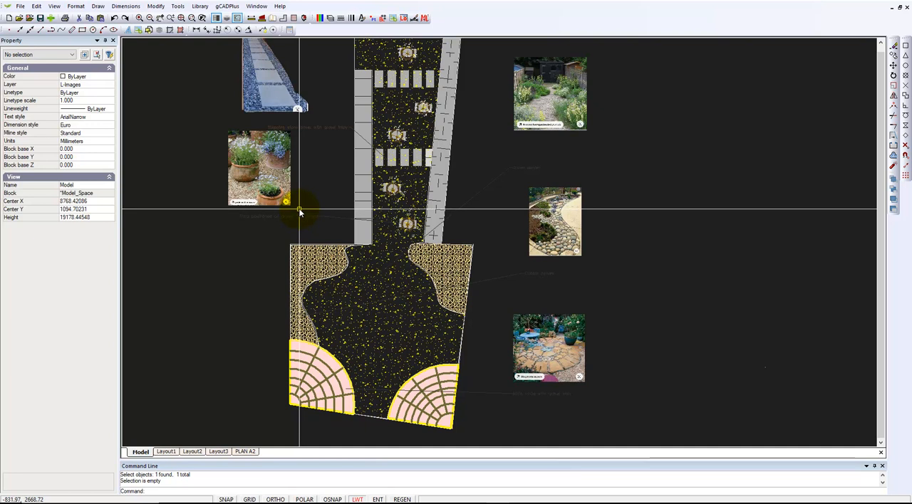
left_click(470, 205)
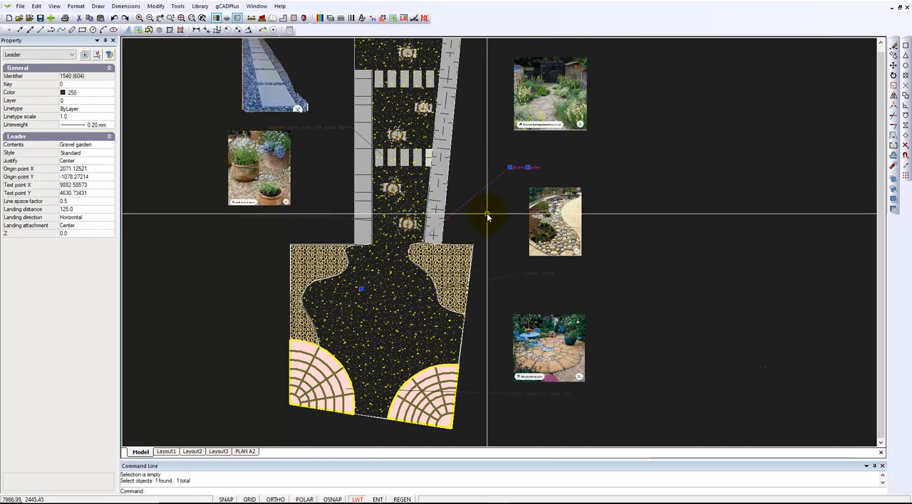
key("Escape")
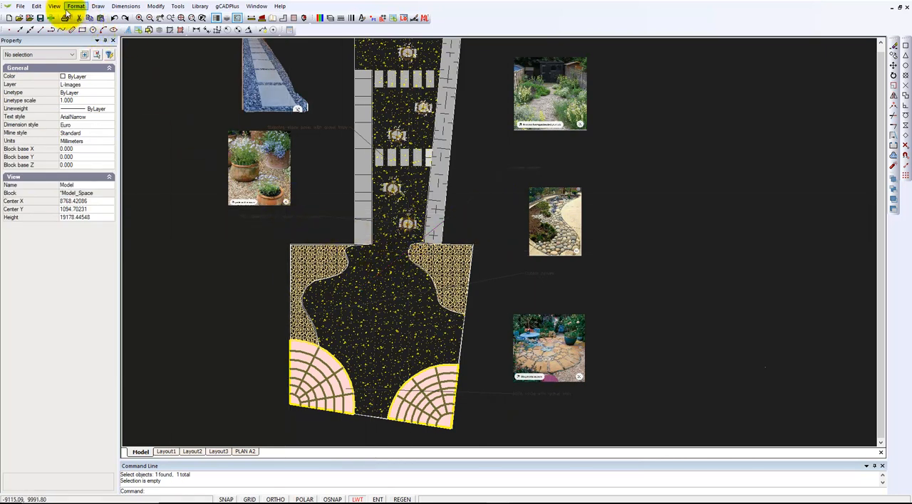
left_click(55, 7)
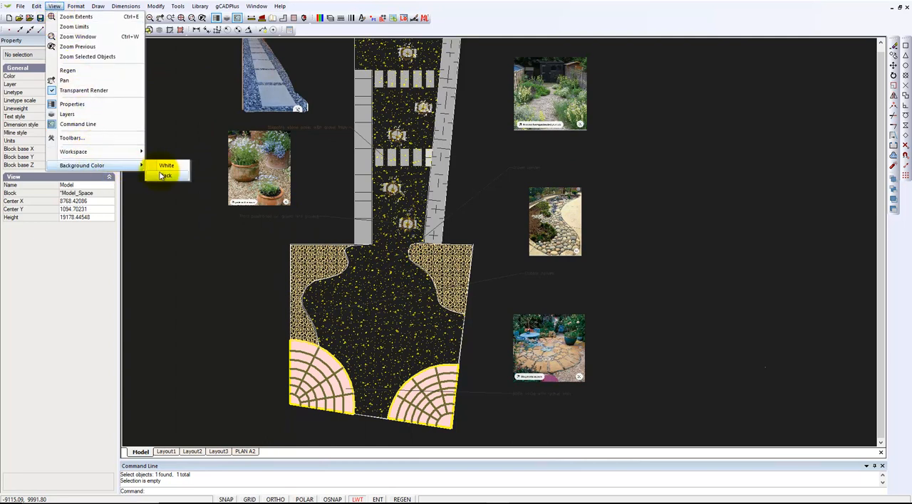
left_click(168, 213)
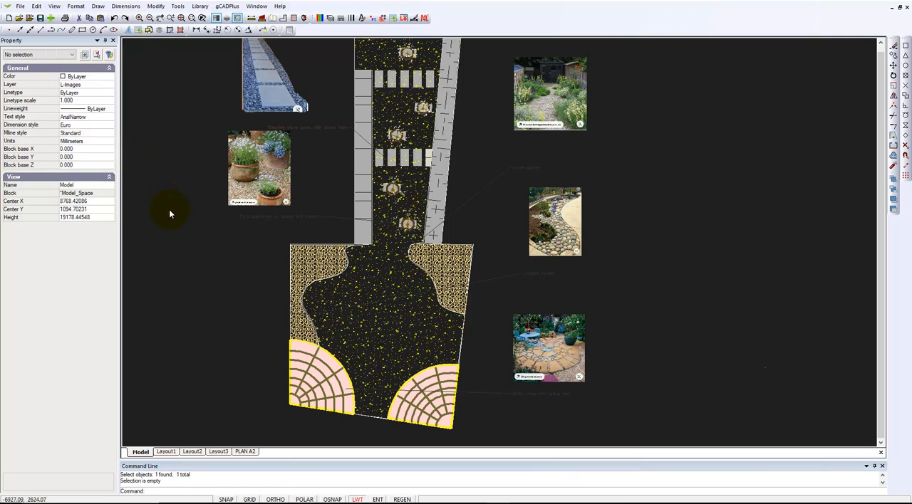
left_click(168, 217)
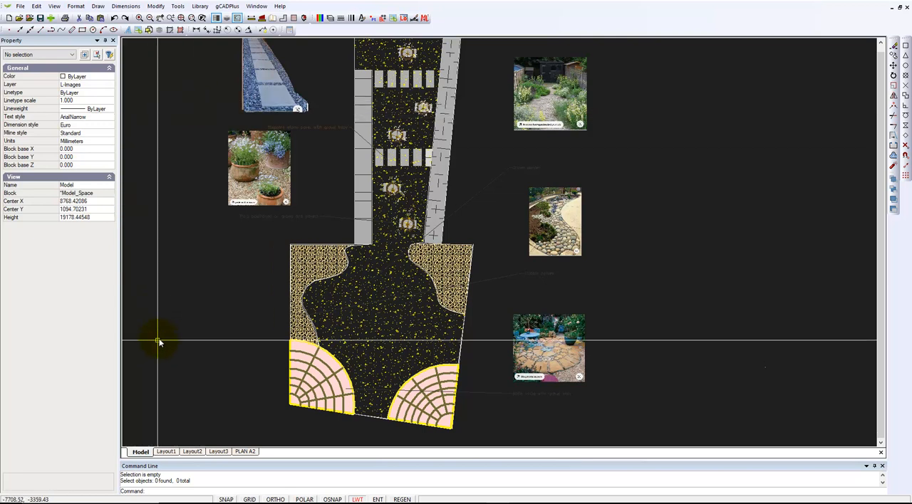
- View the sheet background on Layout1 and return to model space
left_click(167, 452)
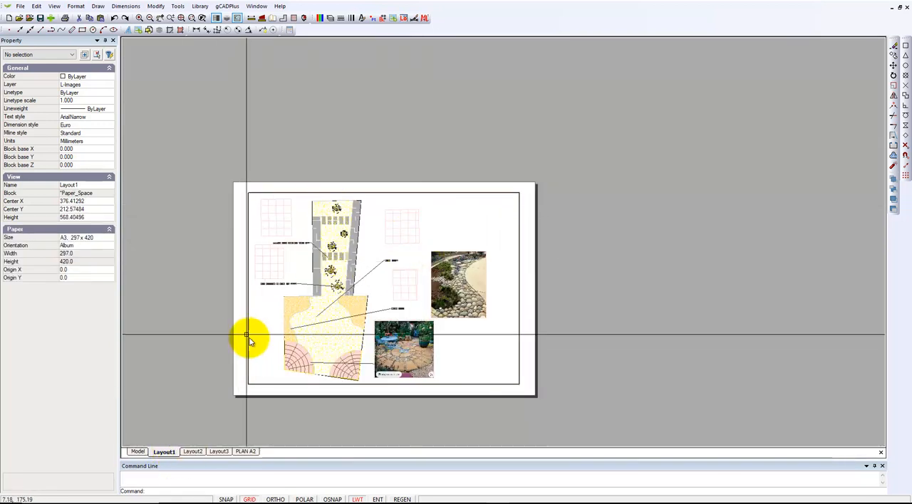
left_click(138, 453)
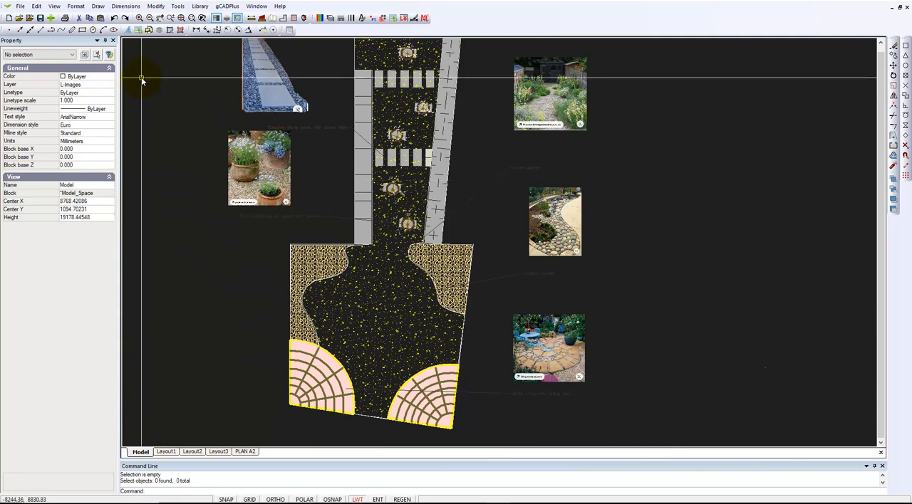
- Set the model space background color to white
left_click(60, 7)
mouse_move(141, 171)
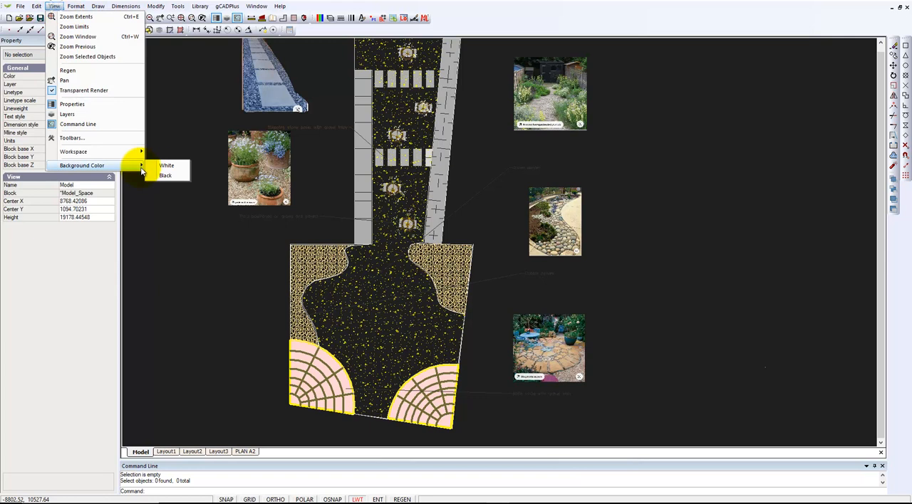
left_click(168, 166)
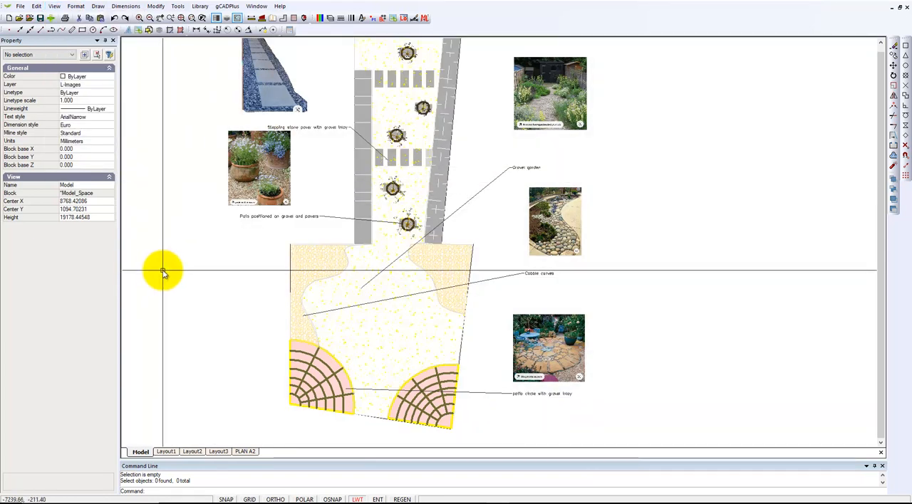
- Select the cobble path image above the Cobble curves label to examine its grips and properties, and clear the selection
left_click(579, 246)
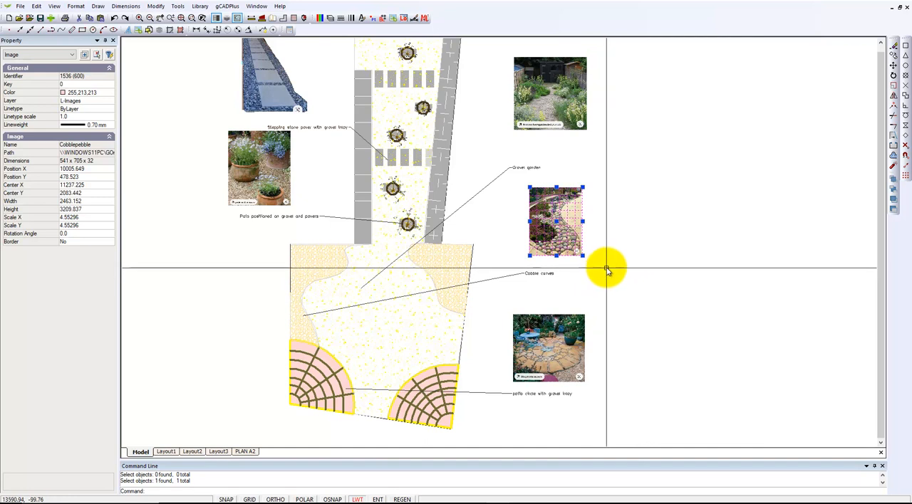
scroll(564, 242, "up", 2)
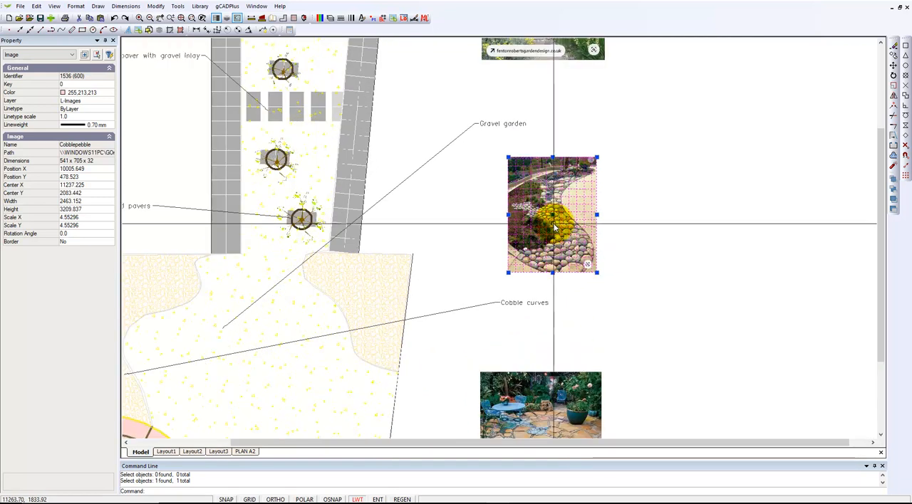
scroll(560, 274, "up", 1)
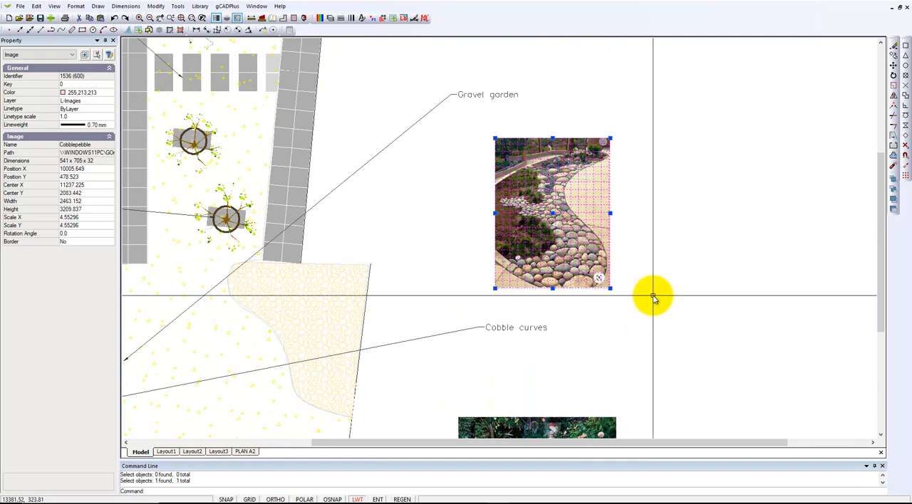
key("Escape")
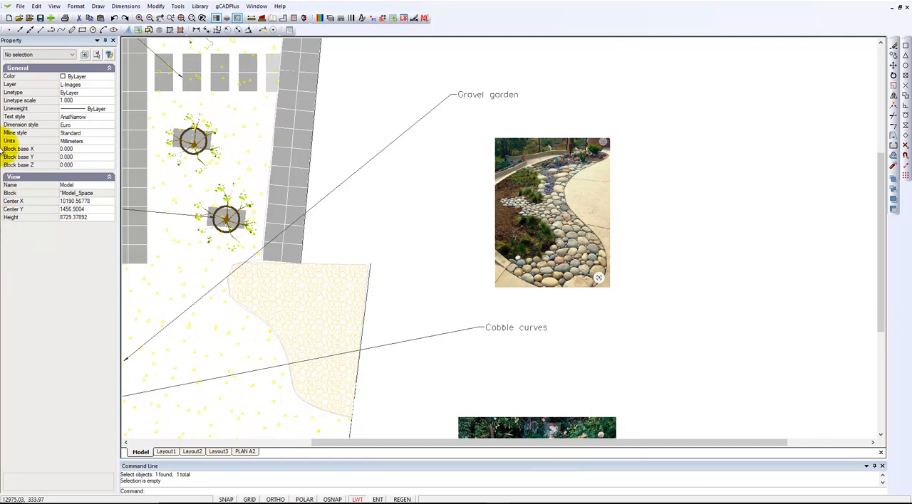
left_click(503, 251)
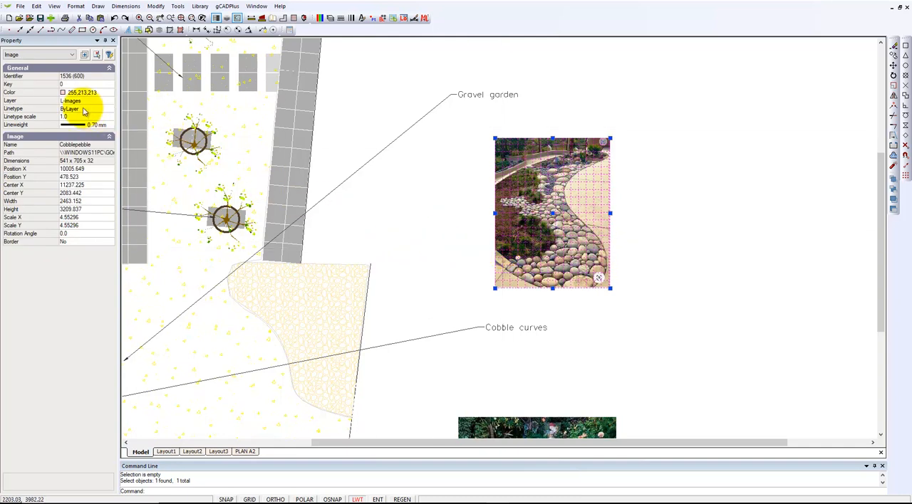
key("Escape")
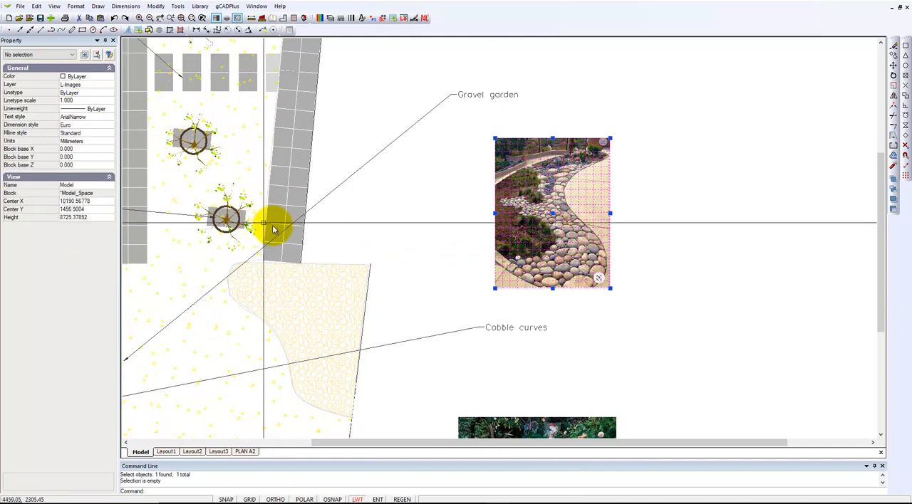
scroll(326, 236, "down", 2)
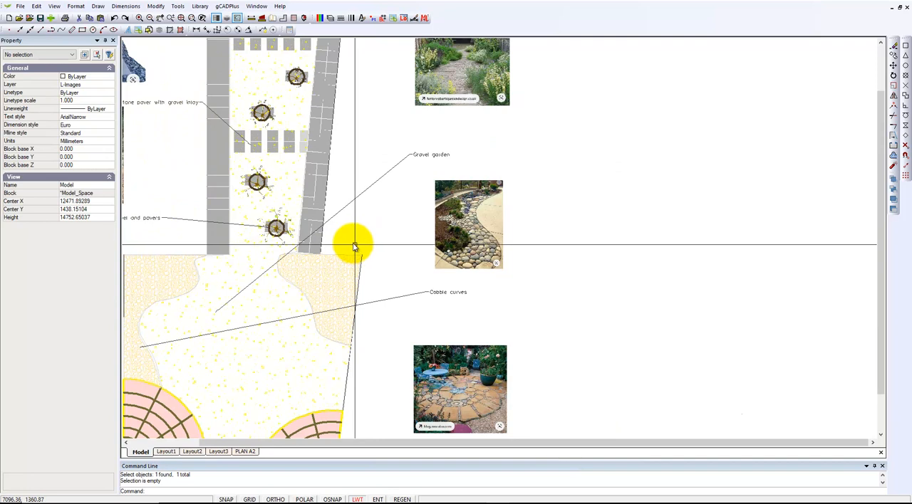
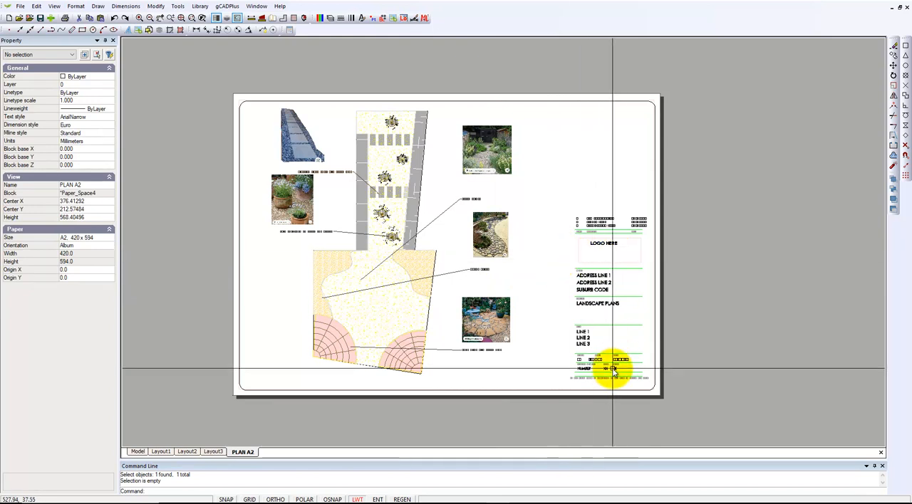
- Examine the title block on the PLAN A2 sheet, check the properties of the sheet's rounded border rectangle, and clear the selection
scroll(588, 375, "up", 3)
scroll(580, 370, "up", 3)
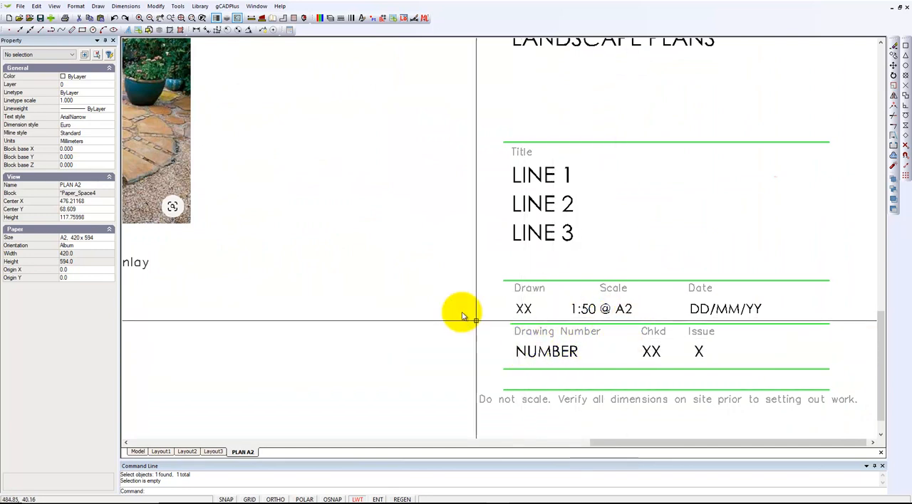
scroll(449, 313, "down", 2)
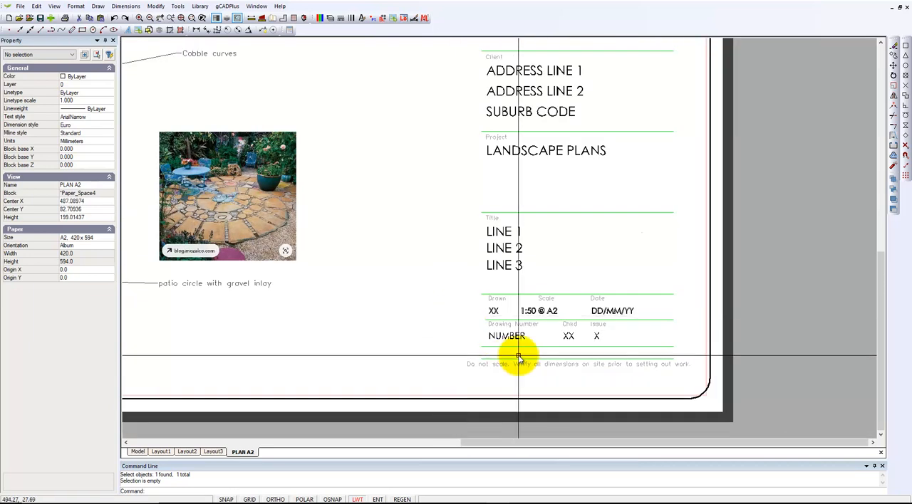
left_click(710, 364)
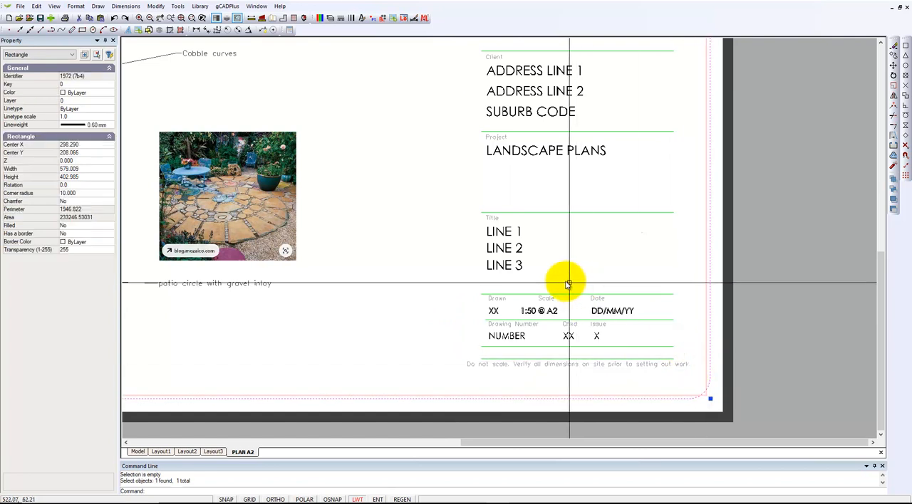
key("Escape")
scroll(473, 285, "down", 5)
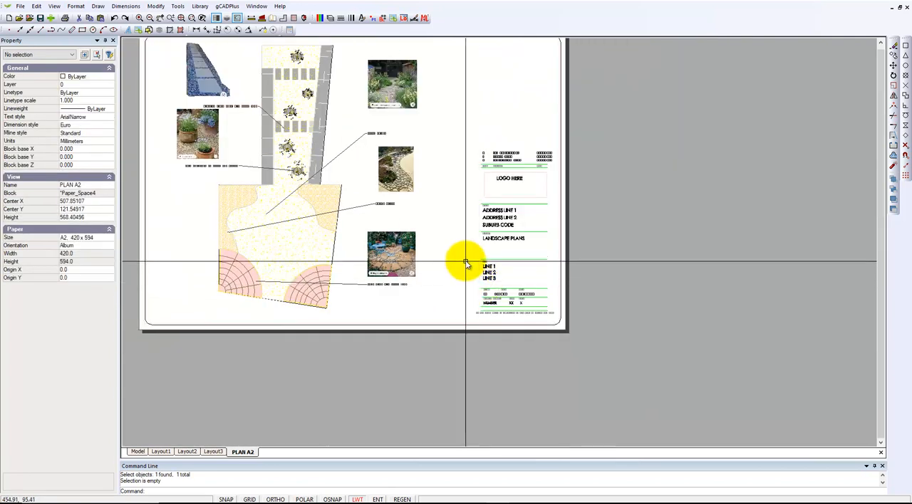
middle_click_drag(518, 305, 522, 319)
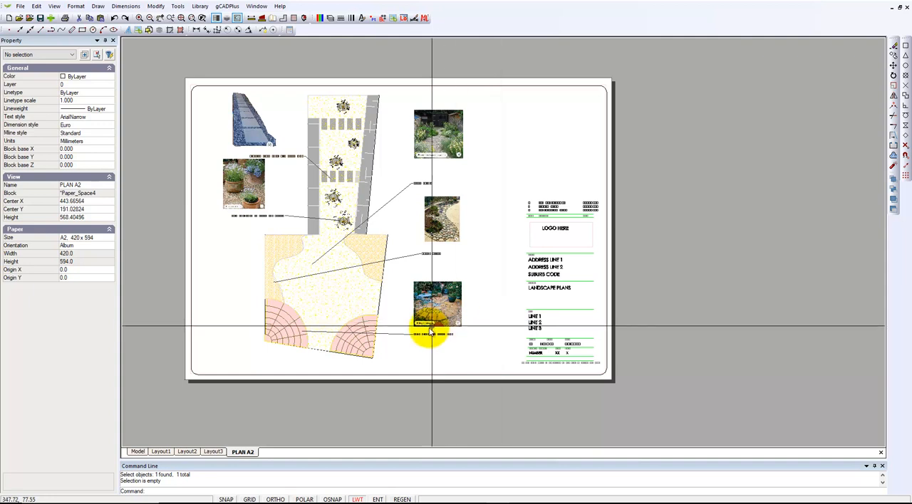
- Insert the 5MeterScaleBar#3 block at scale 1.0 in model space, below the patio circle with gravel inlay label
left_click(139, 452)
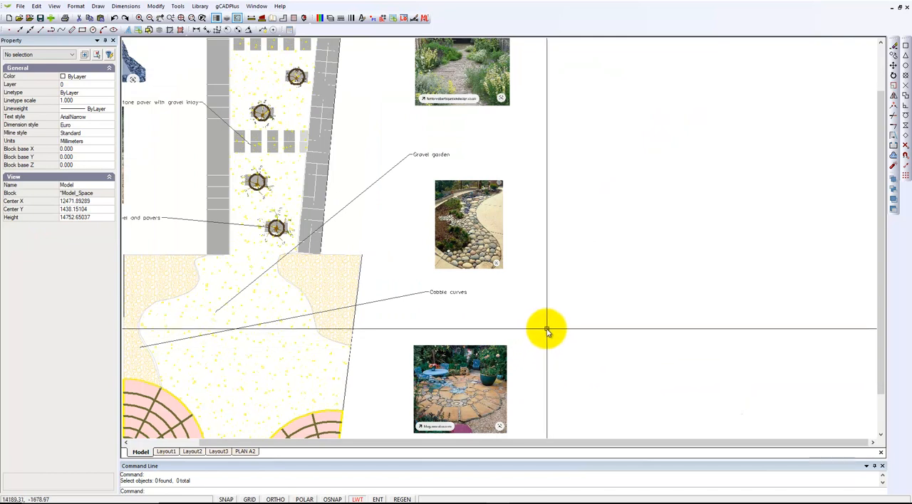
scroll(544, 328, "down", 1)
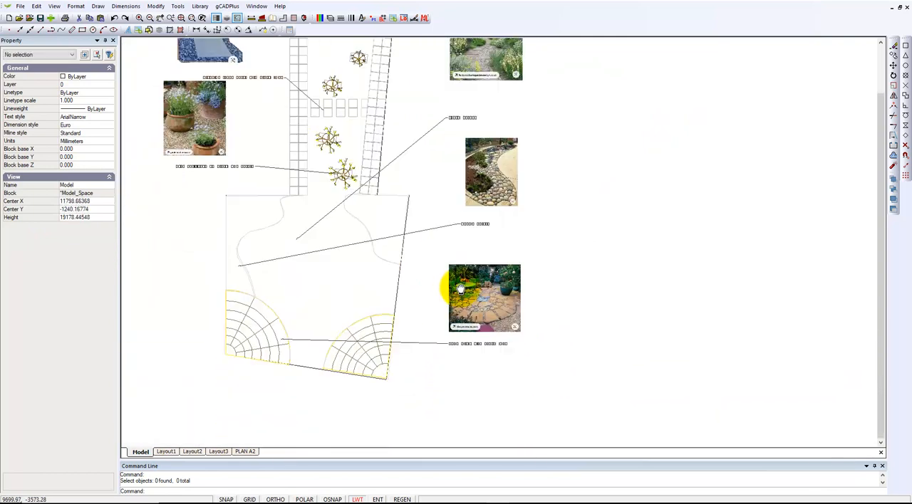
middle_click_drag(450, 360, 456, 283)
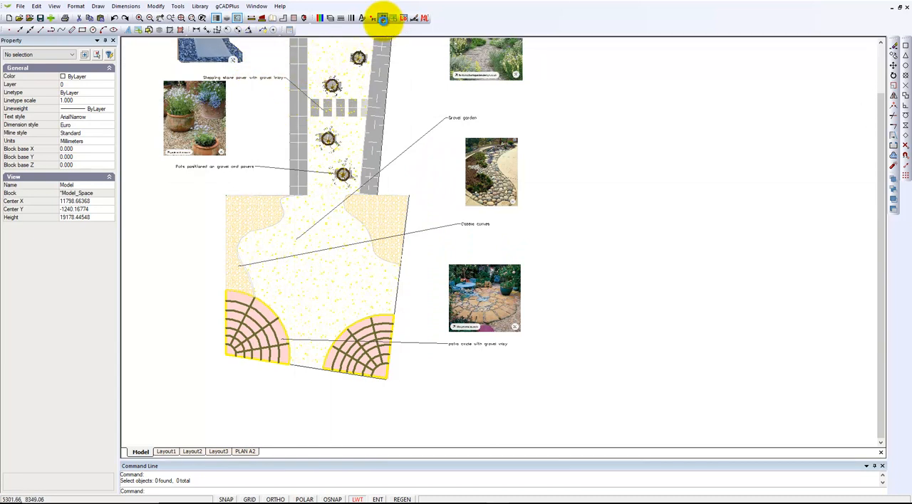
left_click(383, 19)
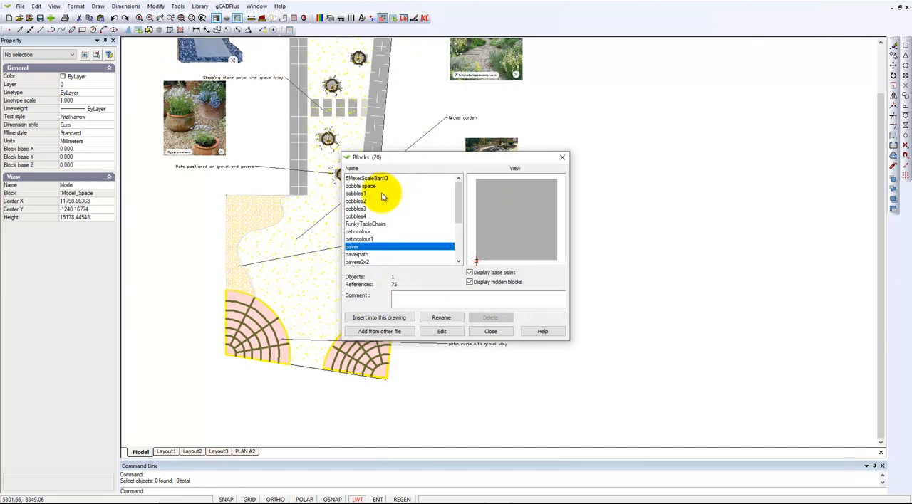
mouse_move(458, 214)
left_mouse_down()
mouse_move(451, 248)
mouse_move(456, 209)
left_mouse_up()
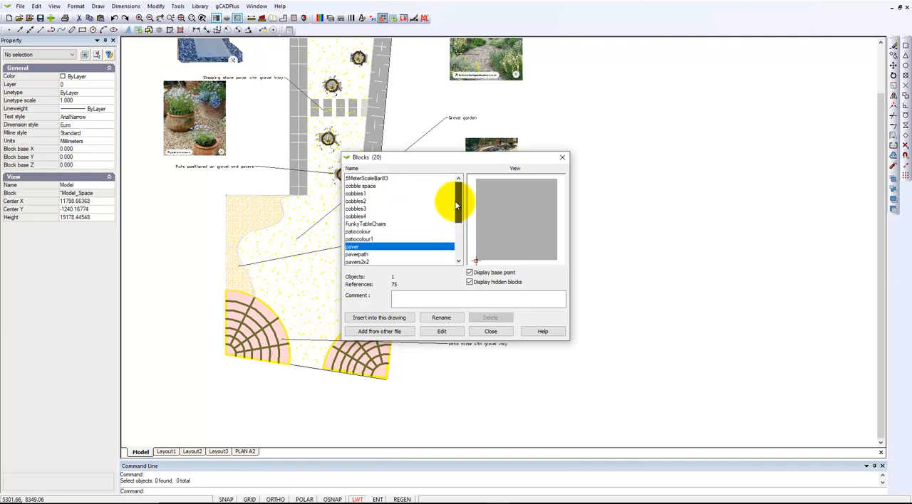
left_click(369, 179)
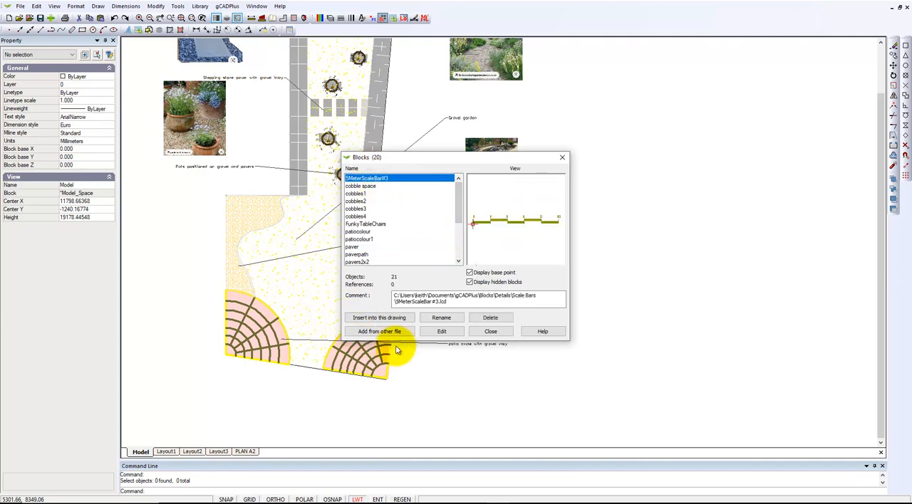
left_click(386, 319)
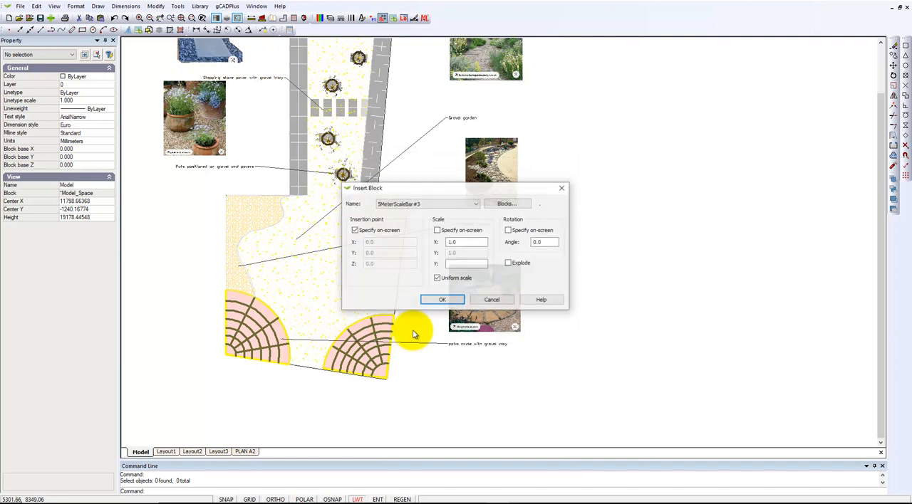
left_click(441, 301)
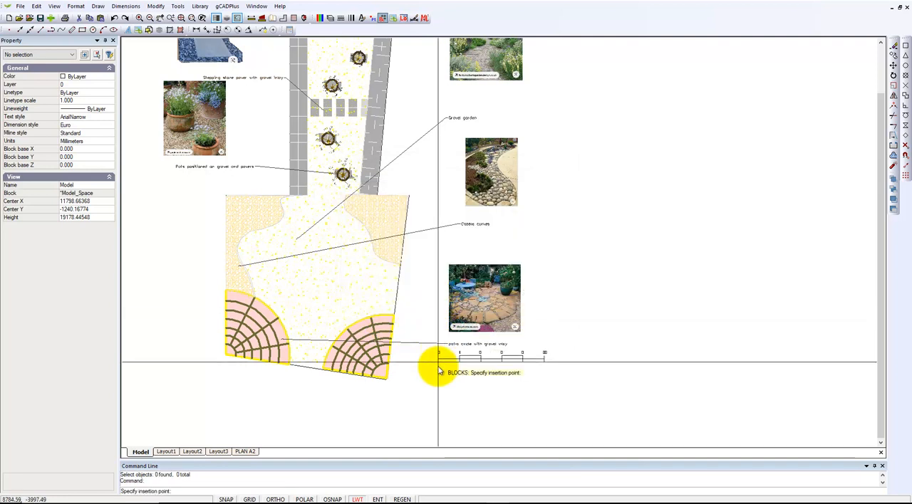
left_click(420, 387)
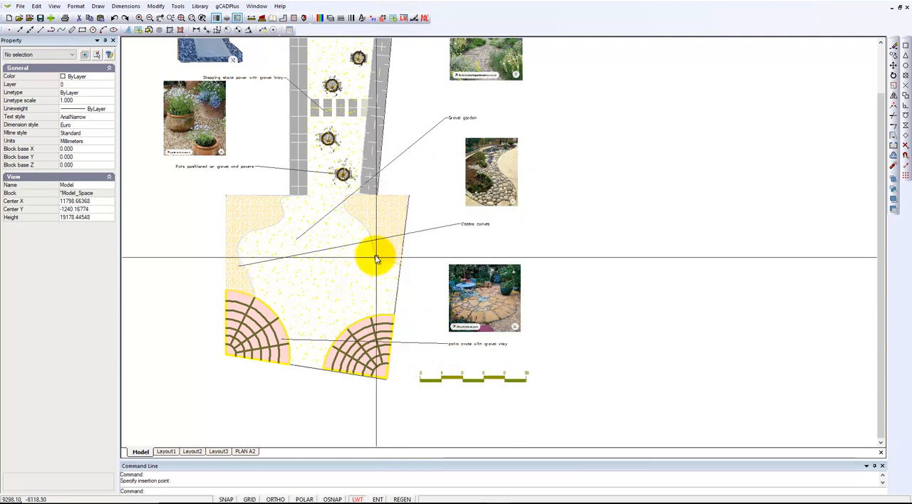
- Browse the Details library folders without opening a file, and check the inserted scale bar's block properties
left_click(200, 7)
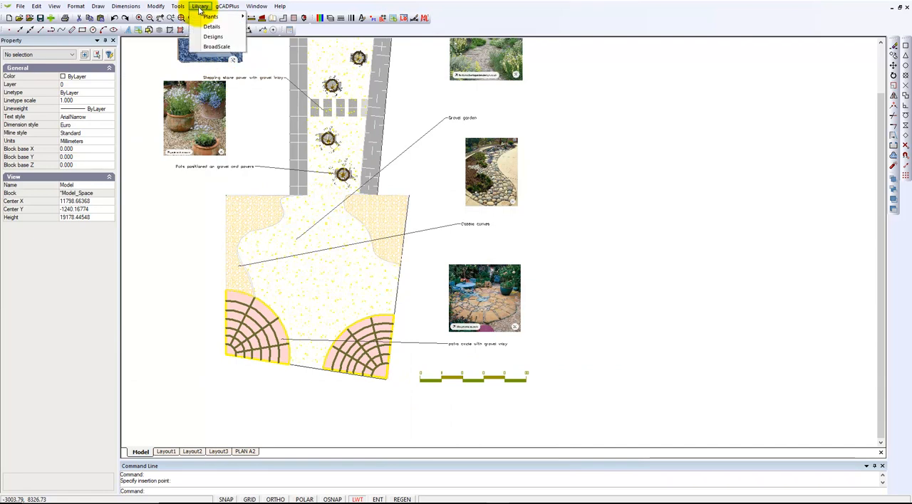
left_click(211, 29)
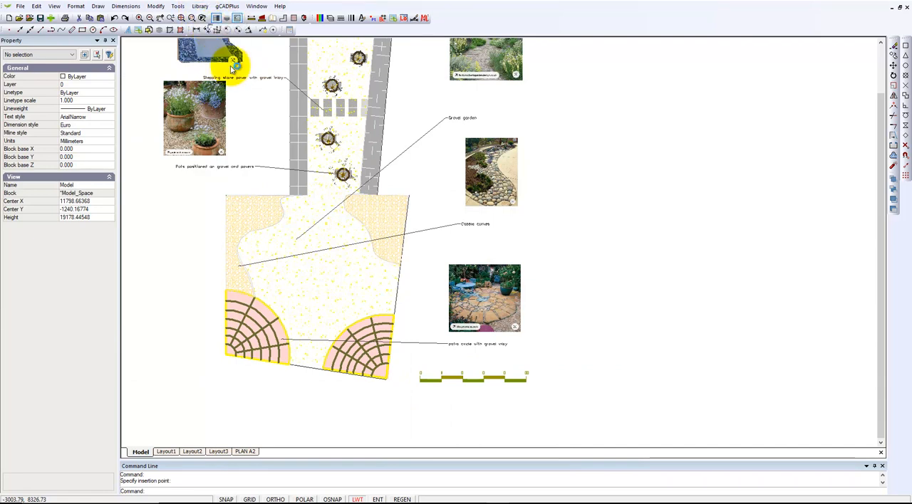
left_click_drag(513, 223, 514, 276)
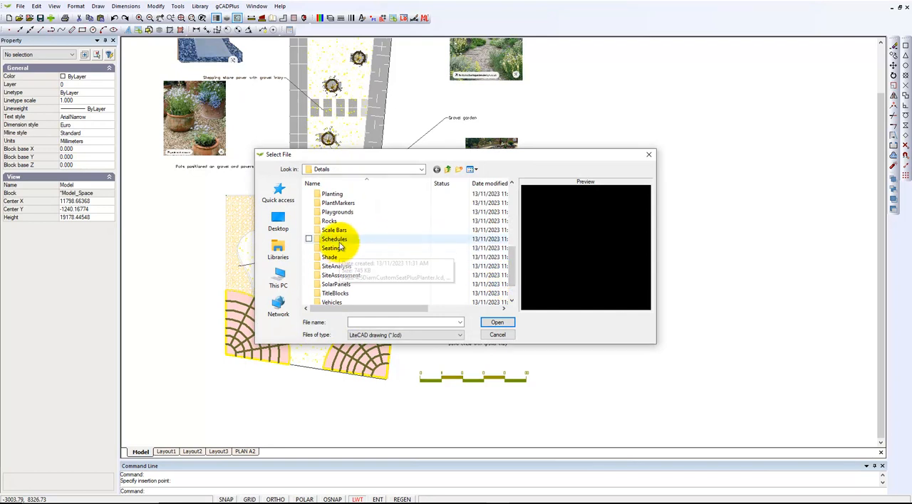
left_click(499, 336)
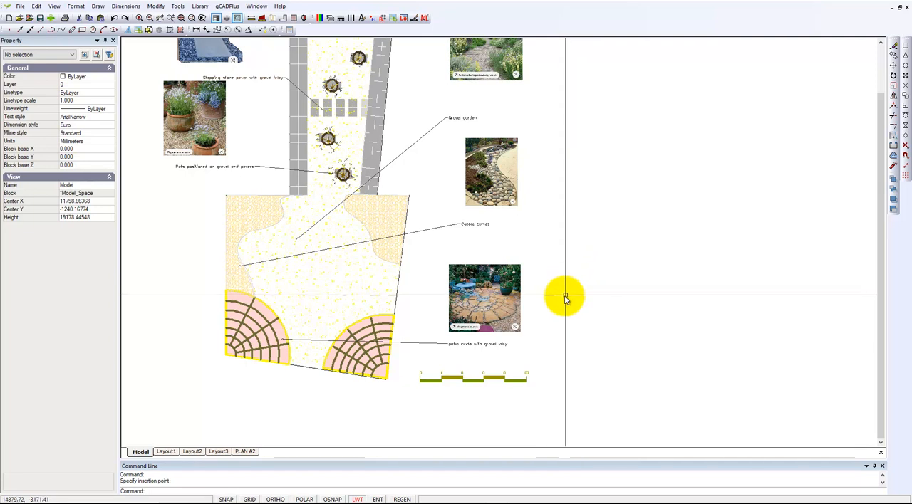
left_click(475, 380)
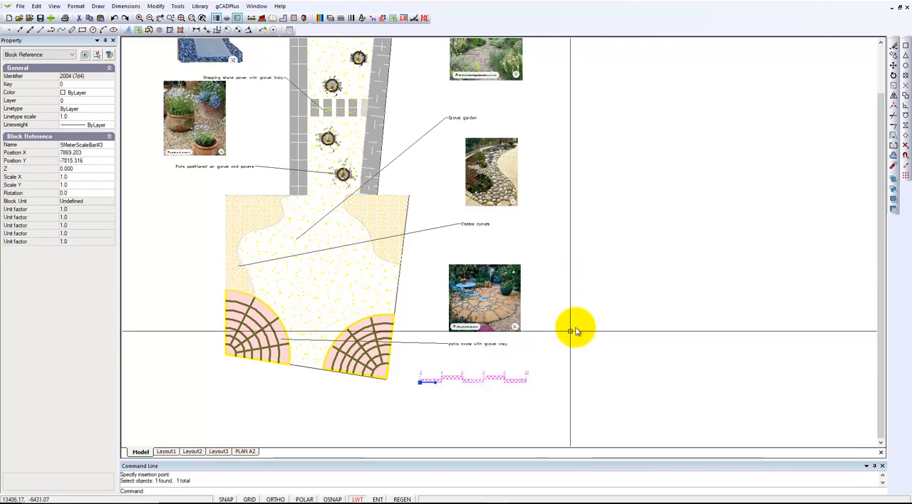
key("Escape")
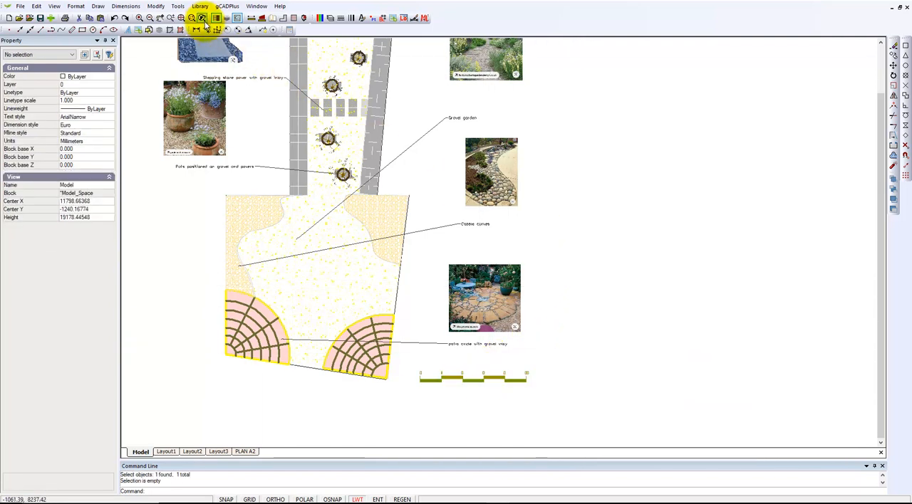
- Preview the north points in the North folder of the Details library and load North03.lcd as a block
left_click(201, 7)
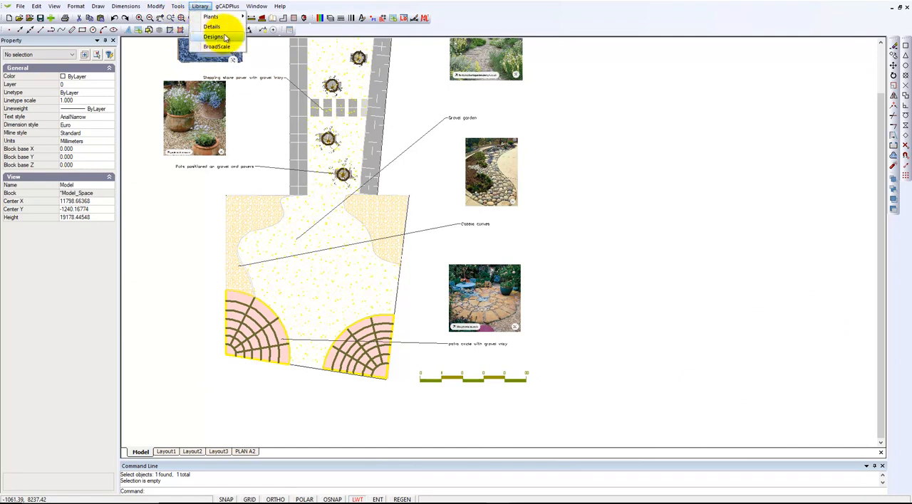
left_click(213, 27)
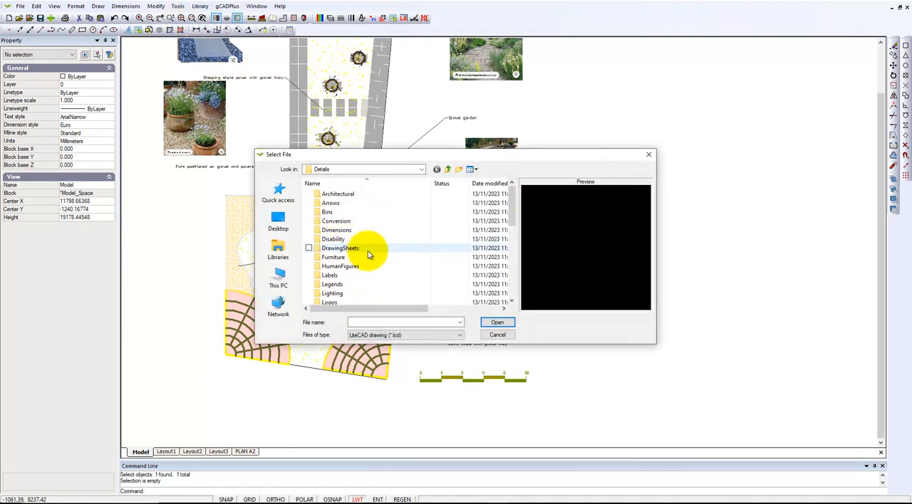
scroll(385, 264, "down", 5)
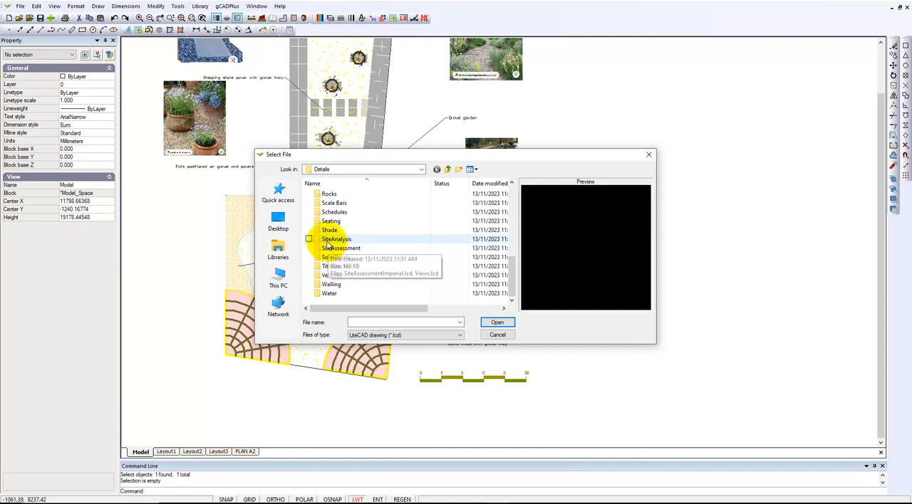
scroll(342, 225, "up", 5)
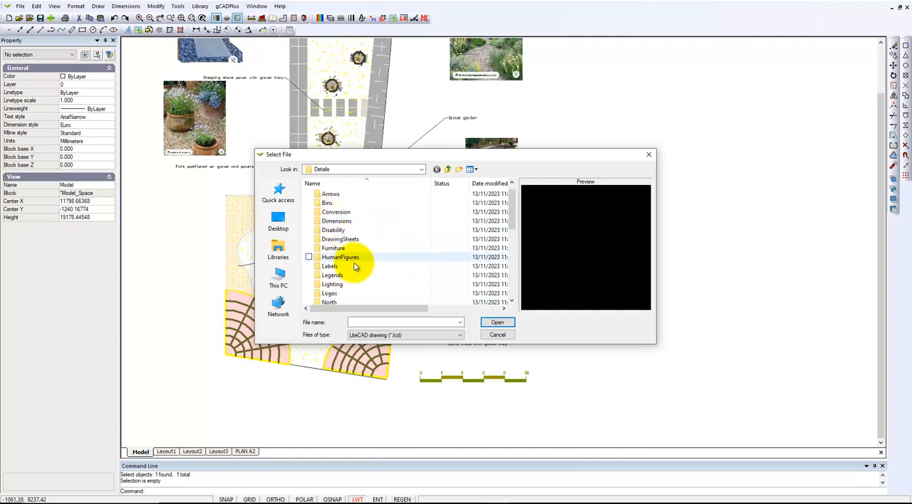
double_click(327, 303)
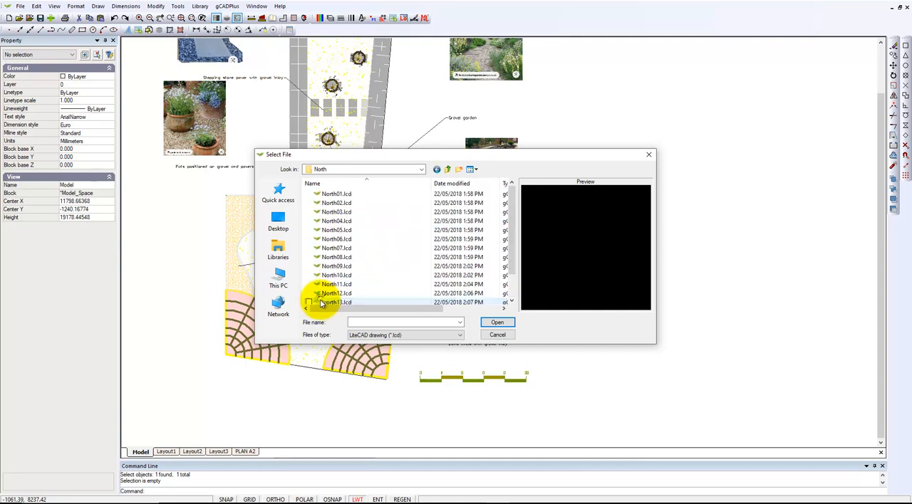
left_click(338, 232)
left_click(338, 222)
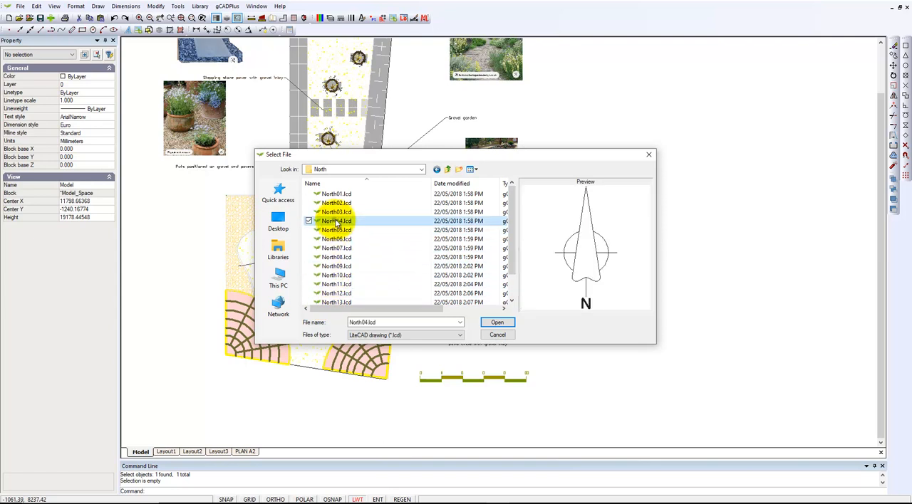
left_click(336, 212)
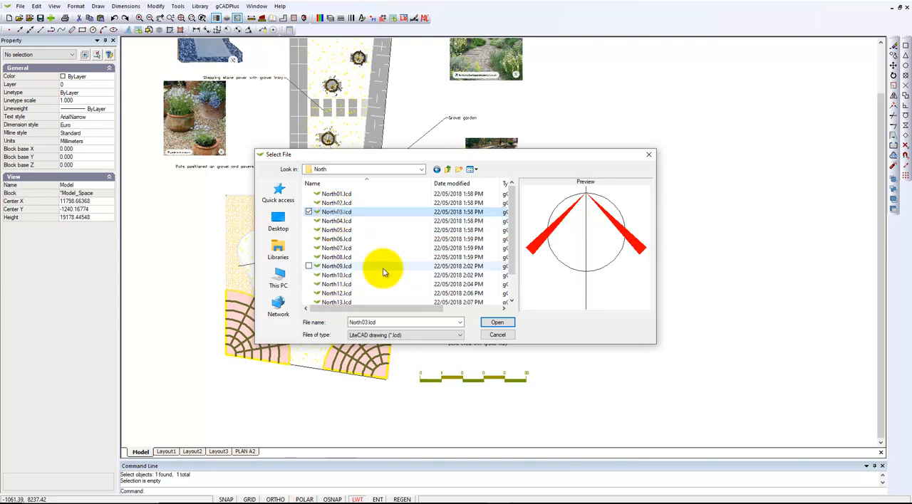
left_click(501, 325)
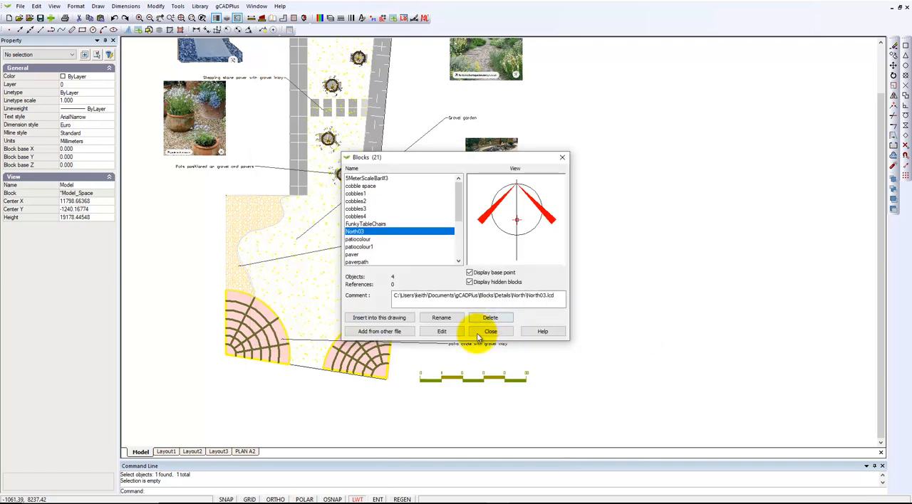
- Insert the North03 block below the scale bar's 5M end and set its X and Y scale to 100
left_click(385, 317)
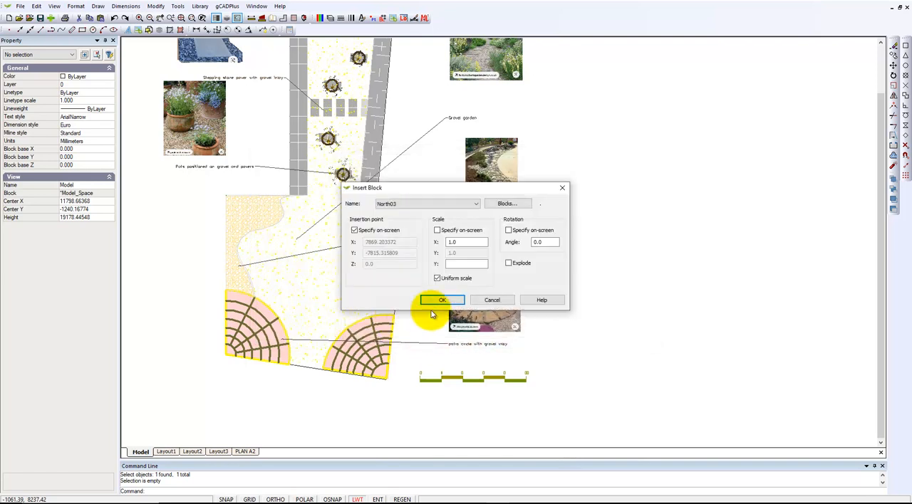
left_click(441, 301)
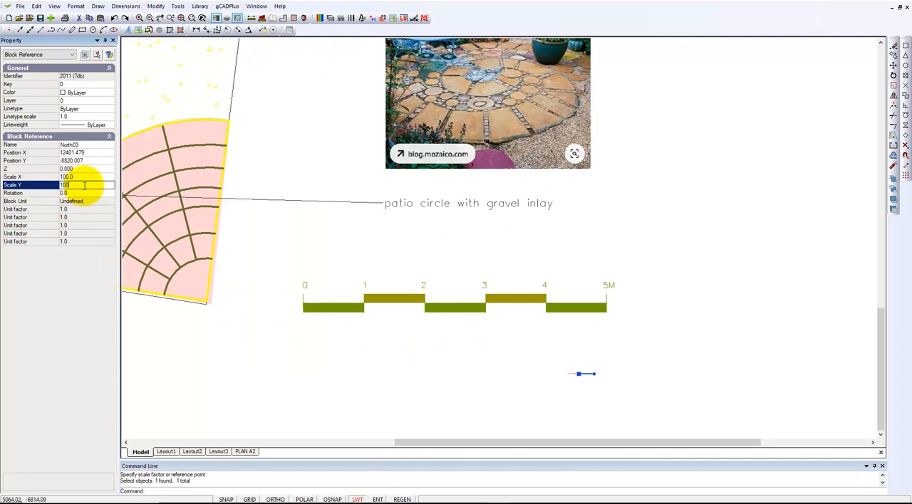
left_click(491, 340)
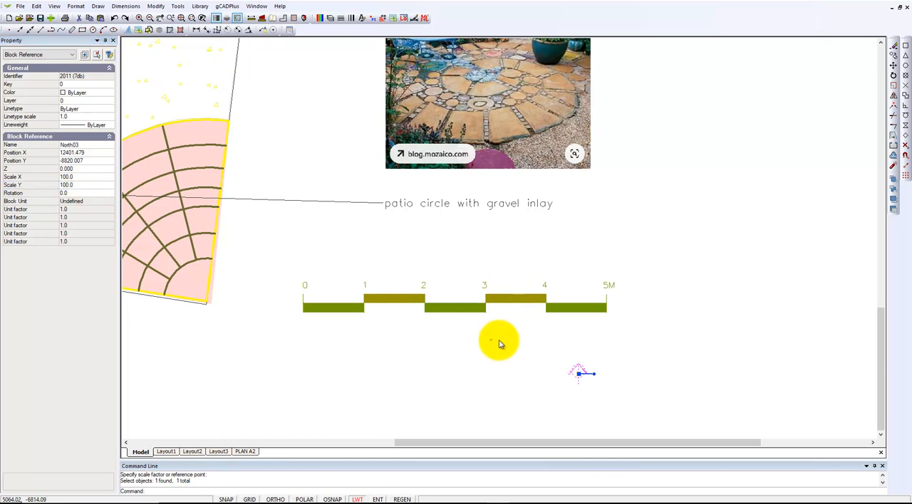
- Set the North03 block's X and Y scale to 250 and clear the selection
left_click(577, 373)
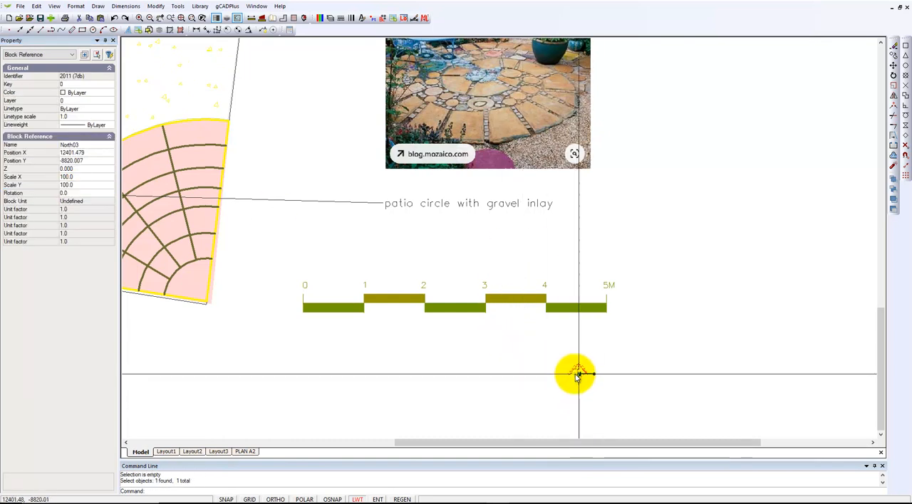
left_click(93, 177)
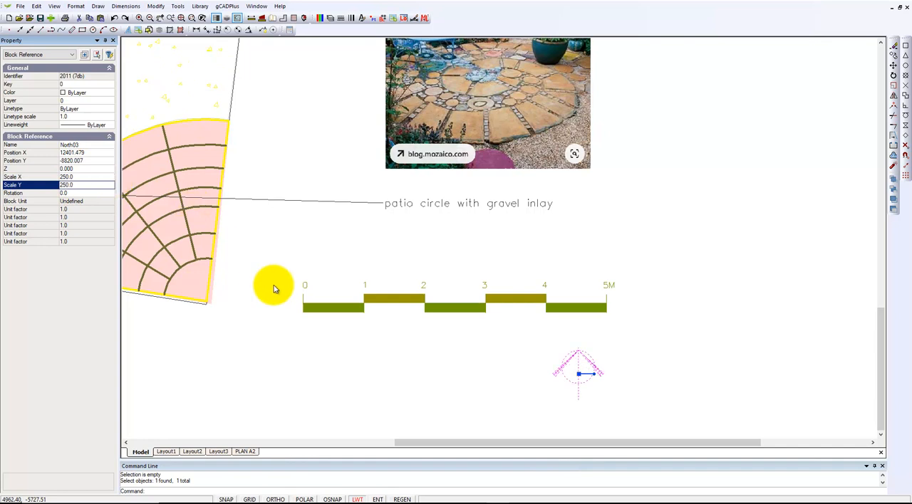
key("Escape")
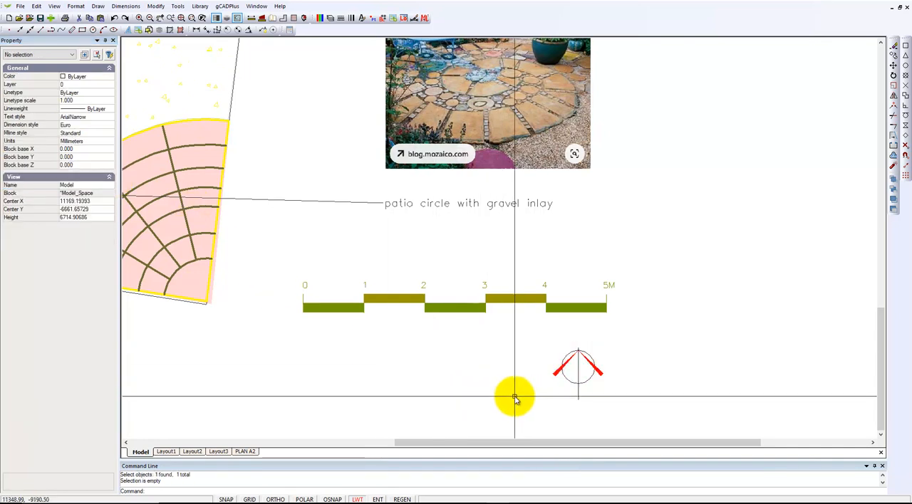
- Rotate the North03 block below the scale bar about 45° clockwise and clear the selection
scroll(515, 396, "down", 1)
left_click(564, 377)
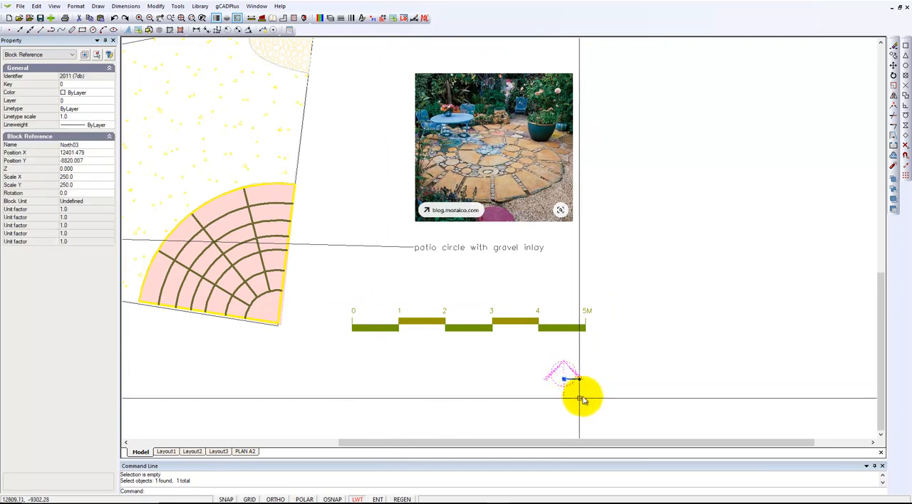
left_click_drag(579, 383, 575, 397)
key("Escape")
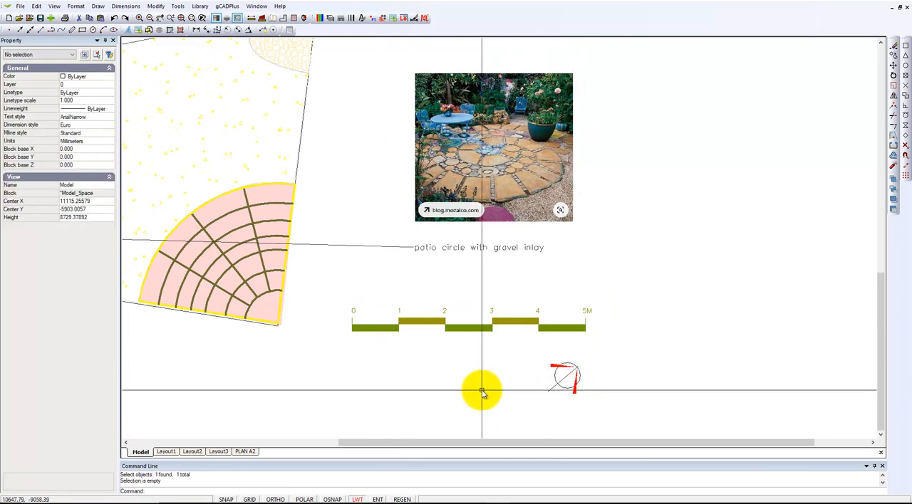
scroll(482, 376, "down", 1)
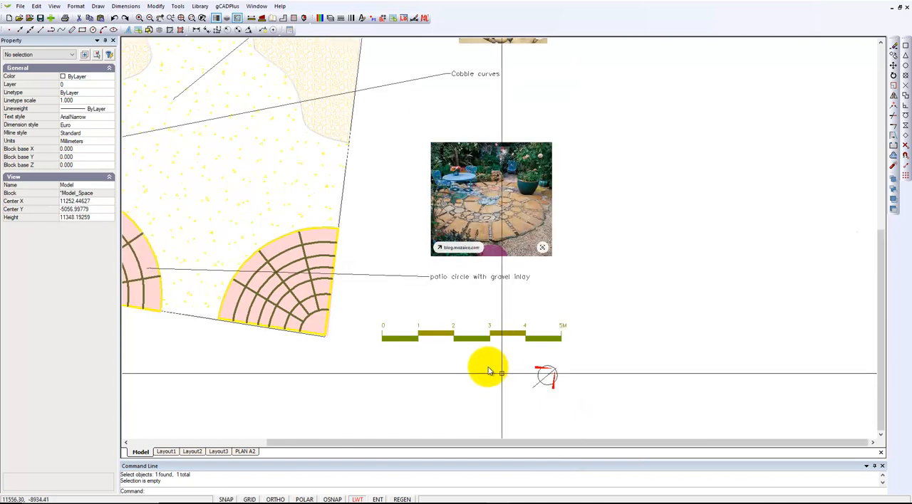
- Examine the properties of the "Cobble curves" leader, including its style, and clear the selection
middle_click_drag(480, 371, 558, 358)
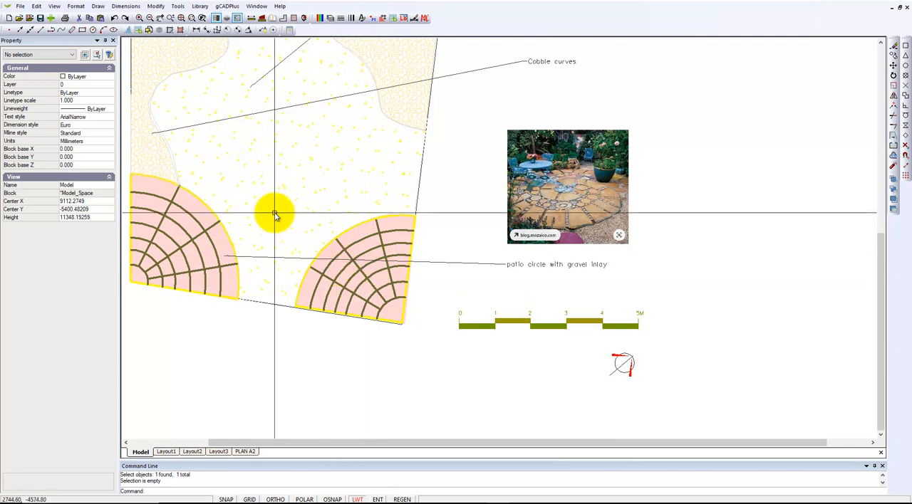
middle_click_drag(298, 265, 305, 285)
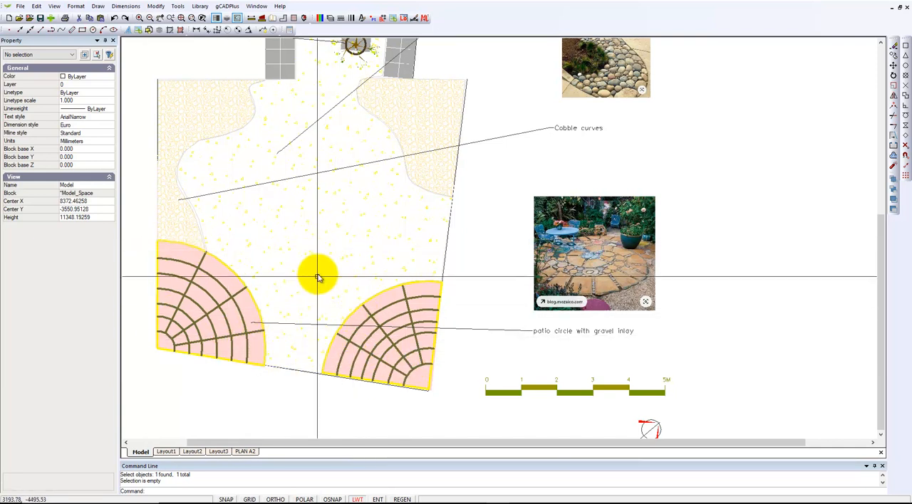
mouse_move(340, 275)
middle_mouse_down()
mouse_move(368, 275)
mouse_move(478, 339)
middle_mouse_up()
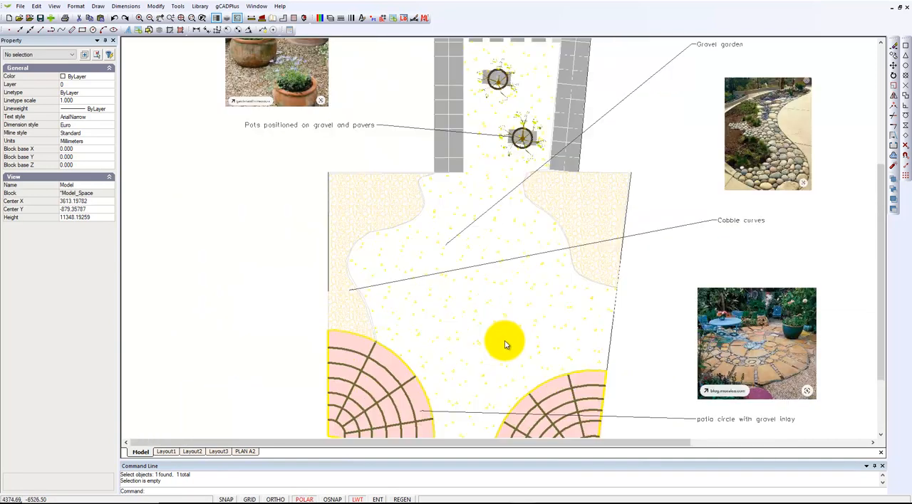
left_click(713, 225)
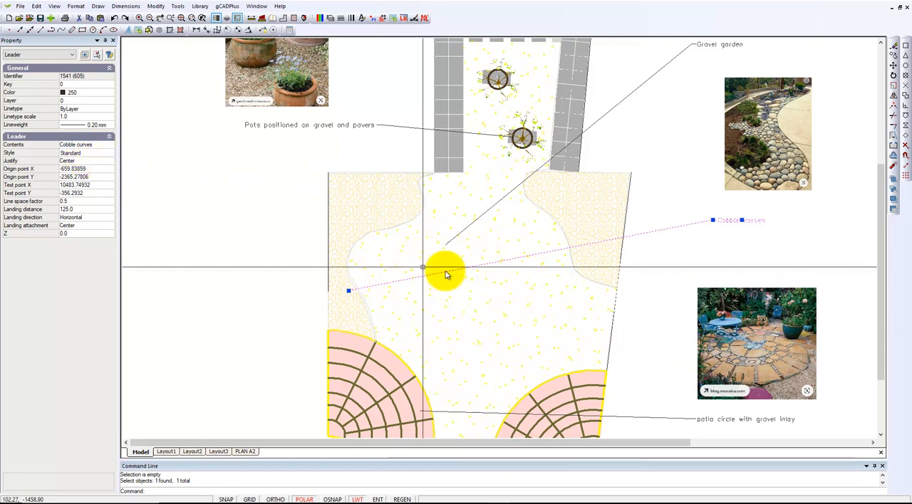
key("Escape")
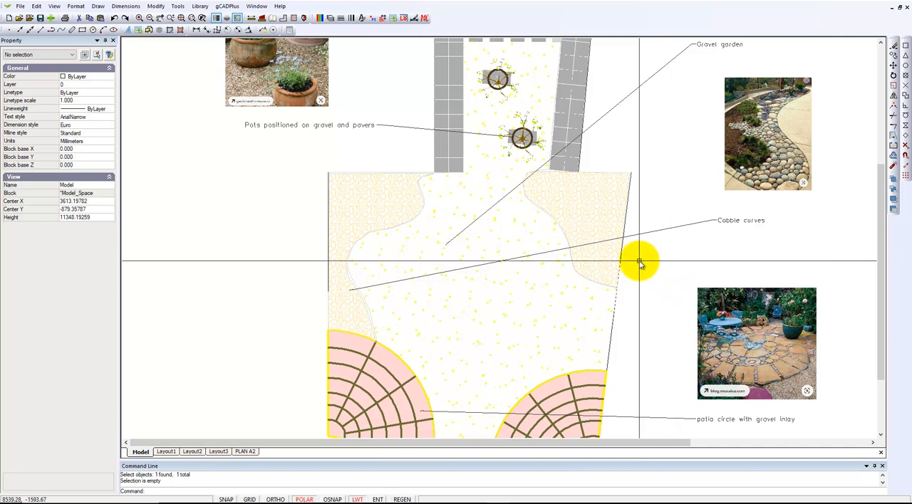
- Review the Euro dimension style's text settings and set Euro as the current dimension style
left_click(125, 6)
left_click(146, 104)
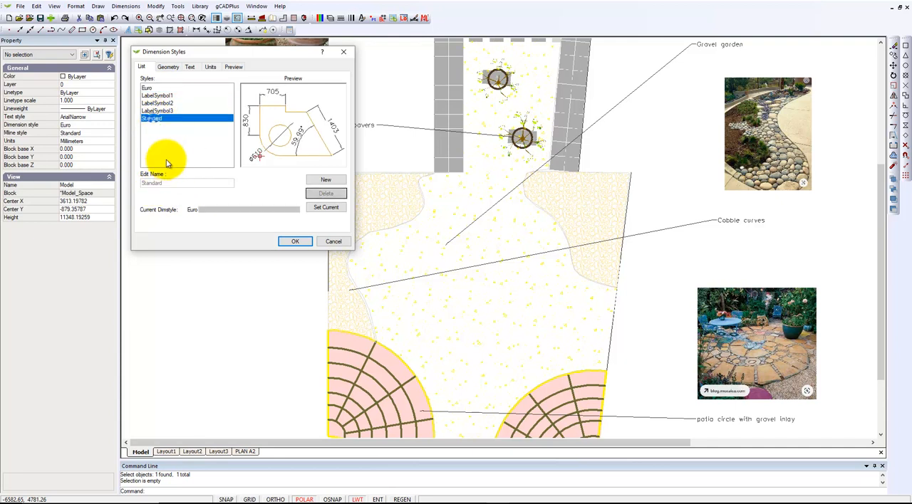
left_click(148, 88)
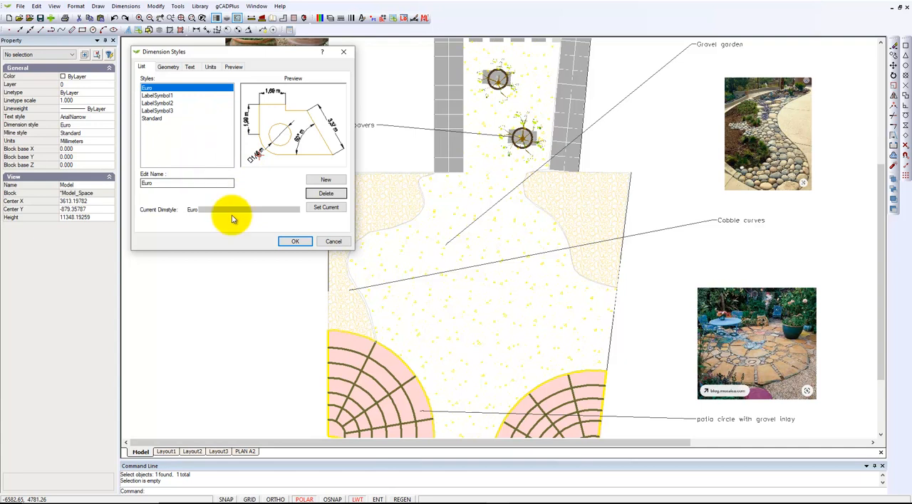
left_click(190, 67)
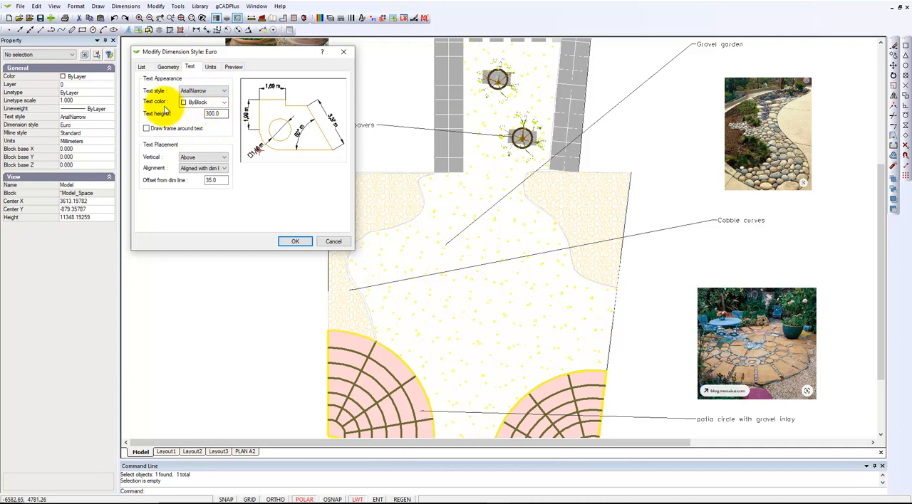
left_click(142, 67)
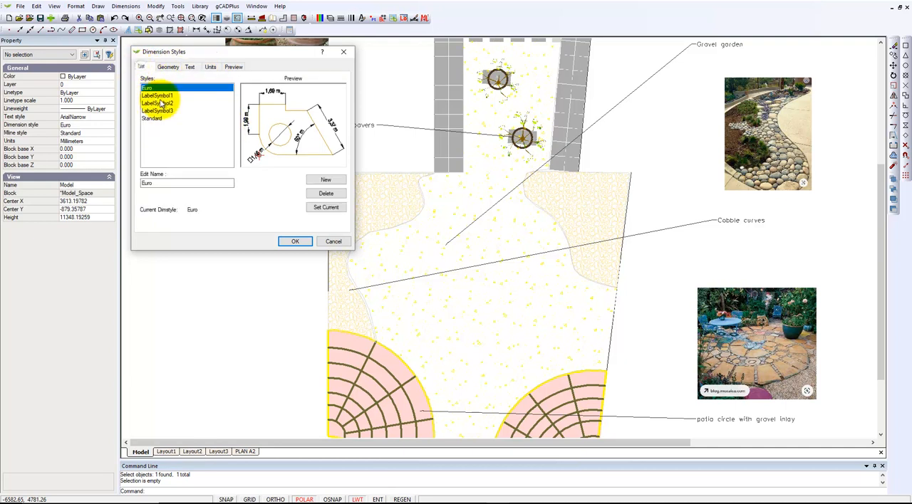
left_click(330, 207)
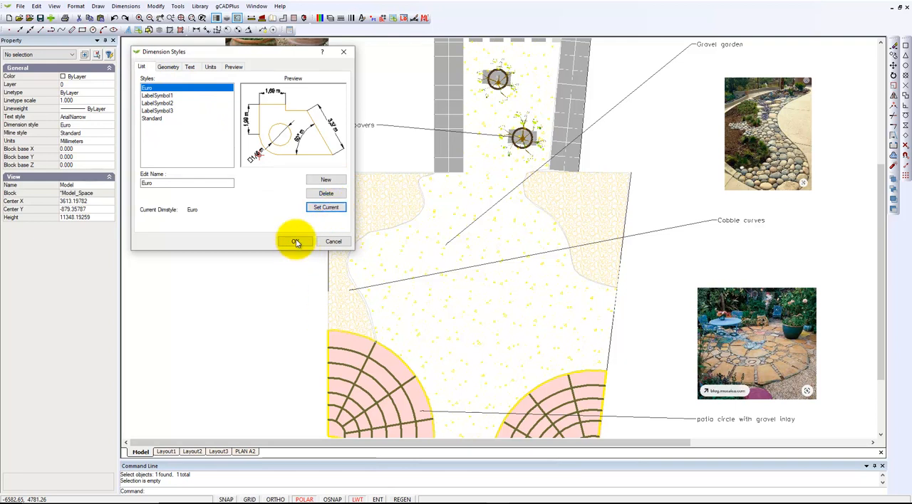
- Select Dot as the leader arrowhead in the Euro dimension style's geometry settings and accept the style
left_click(195, 68)
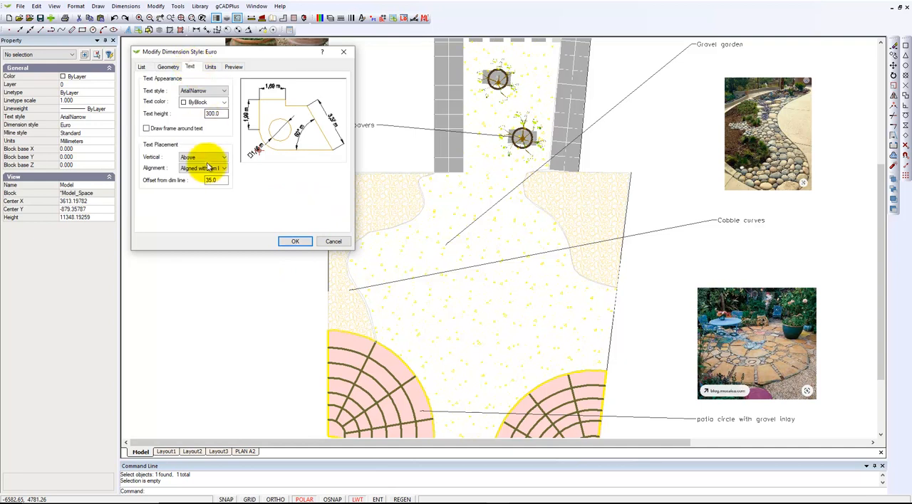
left_click(170, 67)
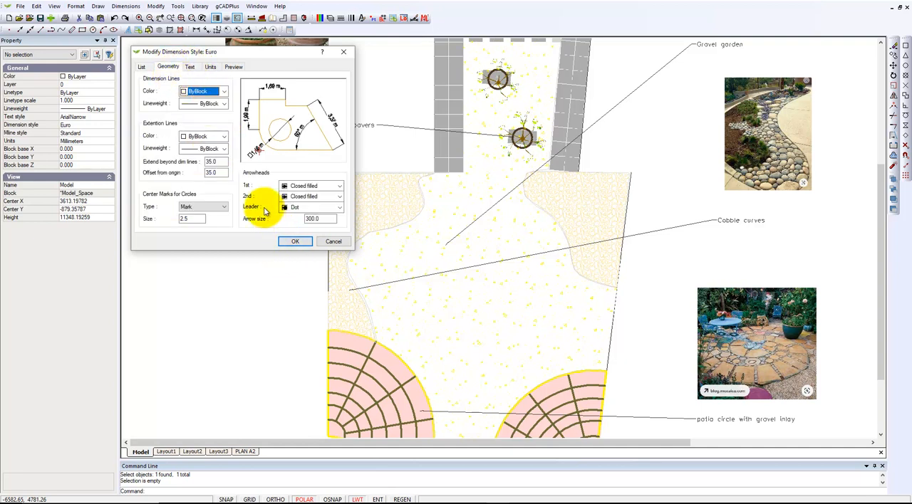
left_click(340, 209)
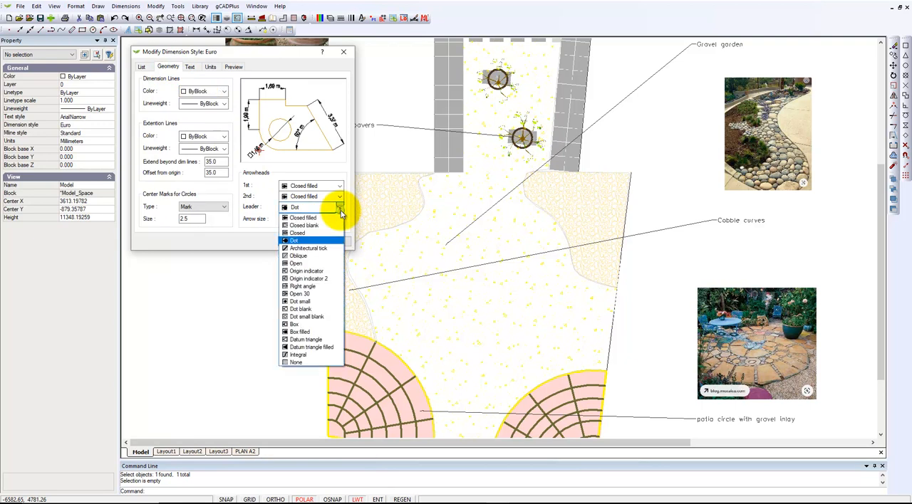
left_click(314, 241)
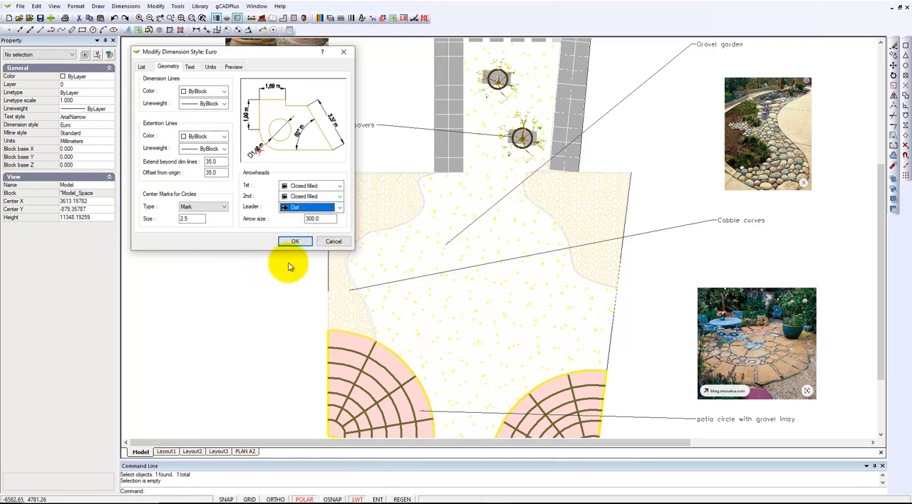
left_click(295, 242)
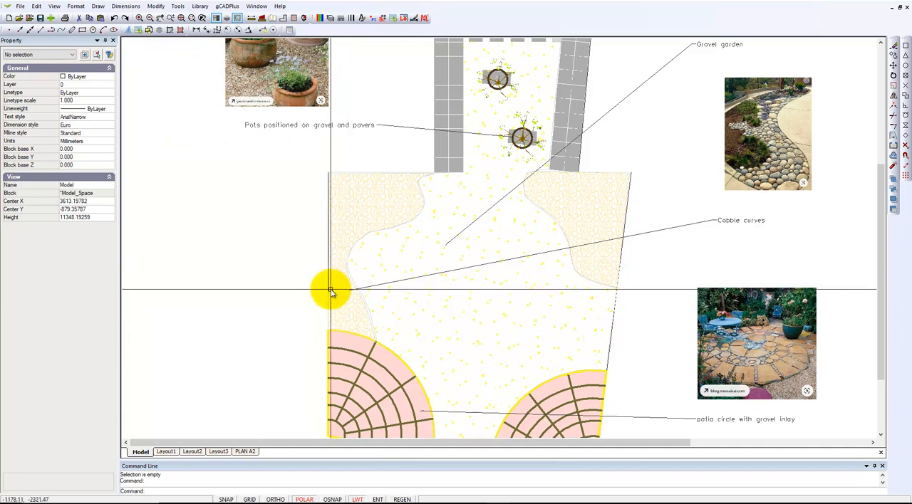
- Change the "Cobble curves" leader's style to Euro and clear the selection
scroll(331, 291, "up", 4)
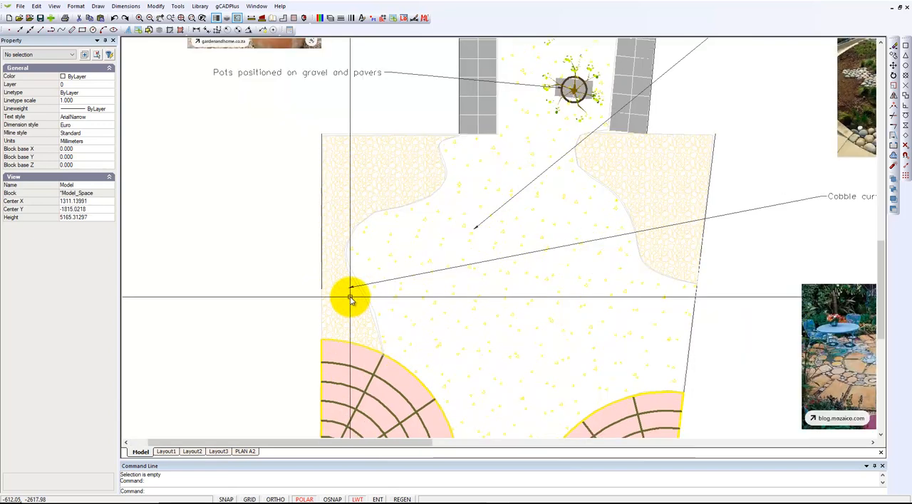
scroll(348, 295, "down", 5)
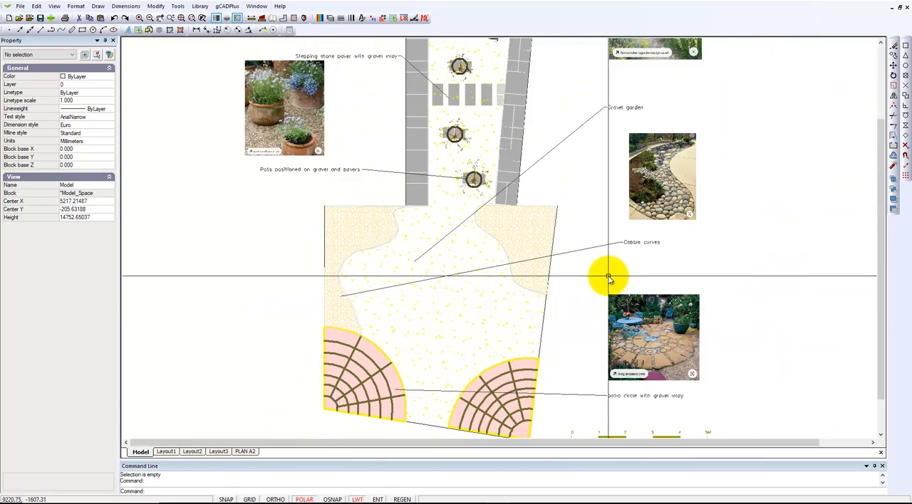
left_click(598, 245)
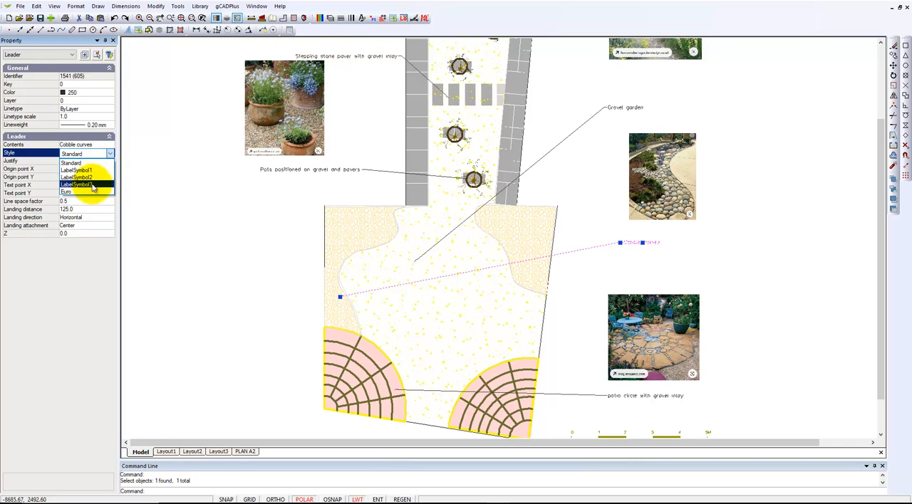
left_click(91, 193)
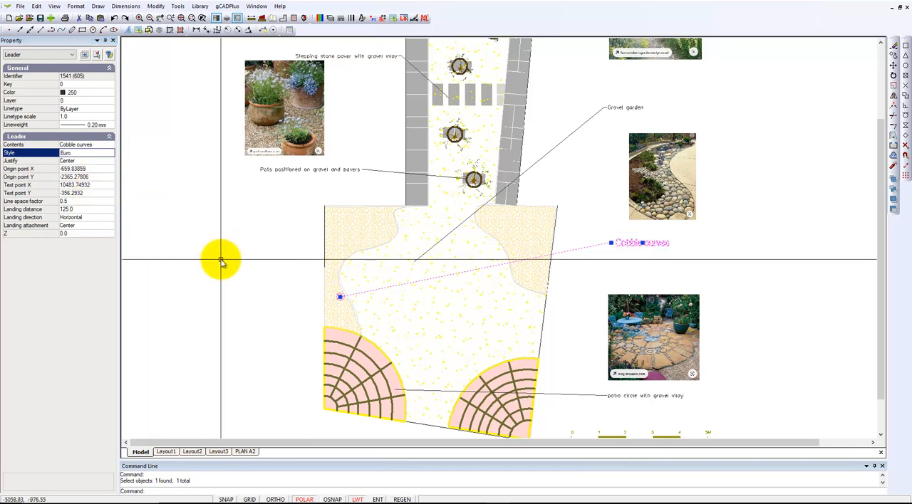
key("Escape")
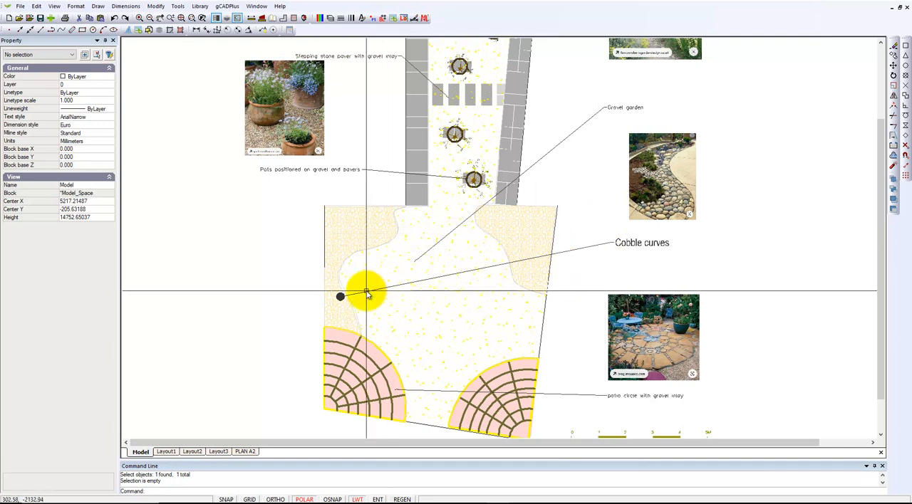
- Move the "Cobble curves" leader's dot end onto the cobble area nearest its label and clear the selection
left_click(579, 250)
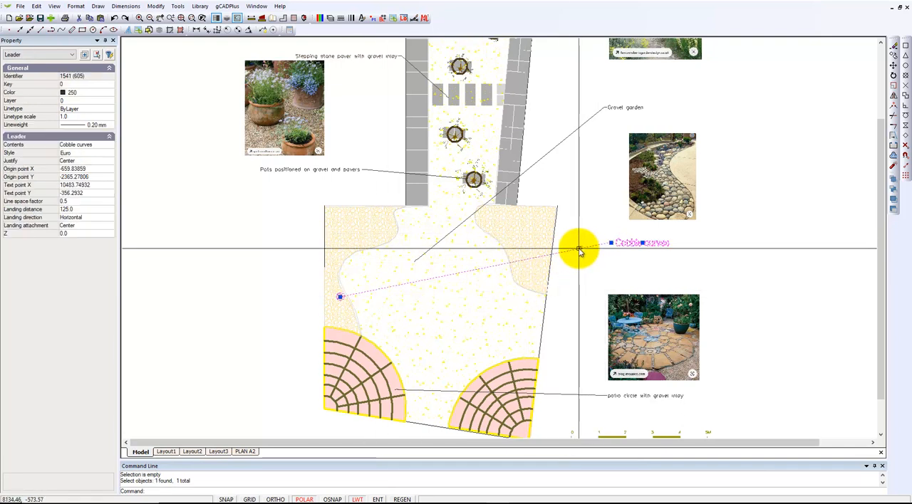
left_click(340, 298)
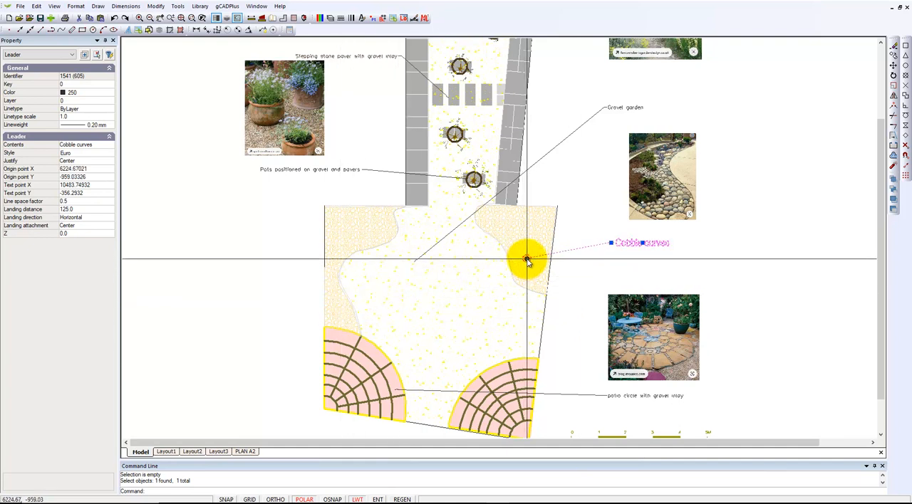
left_click(526, 258)
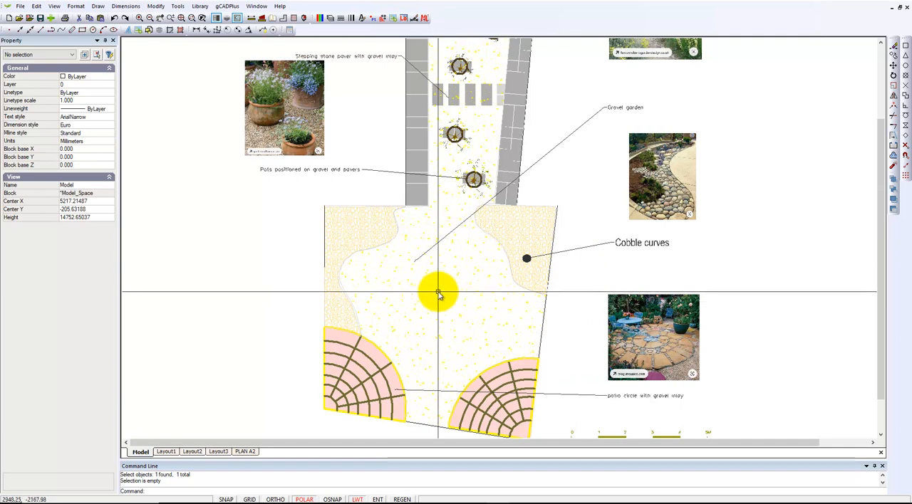
scroll(443, 294, "down", 1)
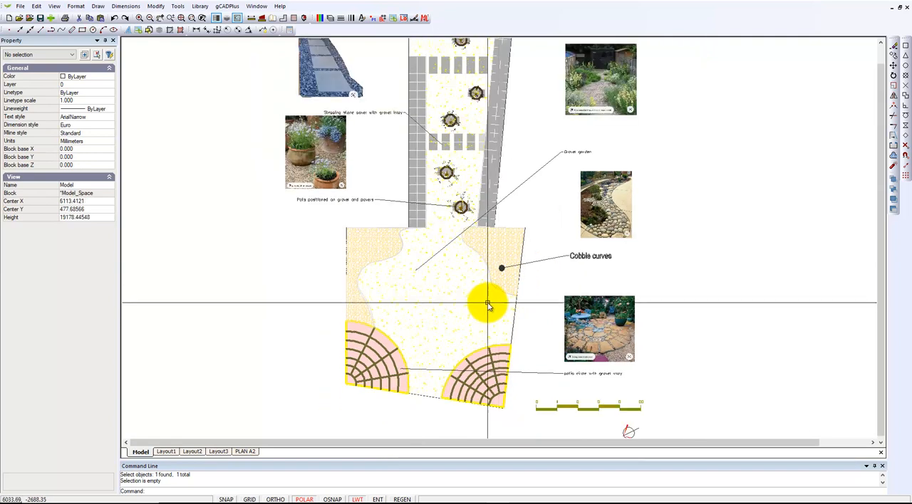
- Change the style of the "Gravel garden" and "patio circle with gravel inlay" leaders to Euro and clear the selection
left_click(570, 153)
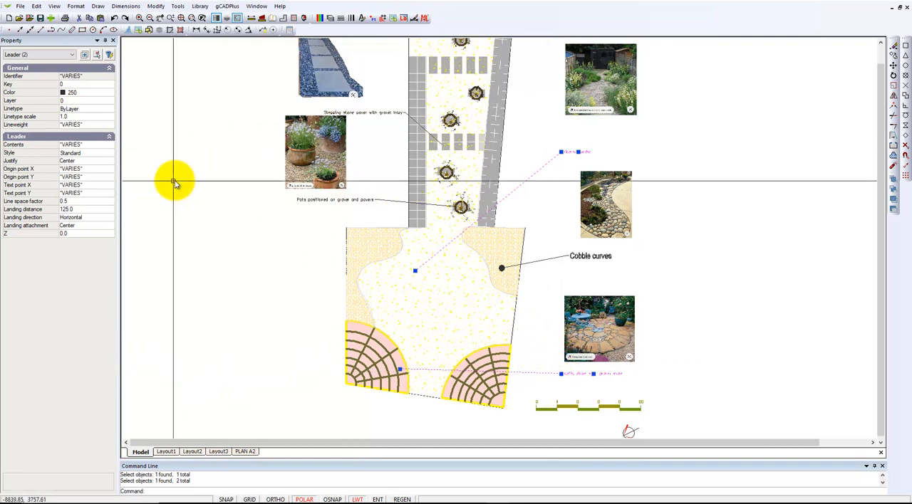
left_click(109, 154)
left_click(110, 154)
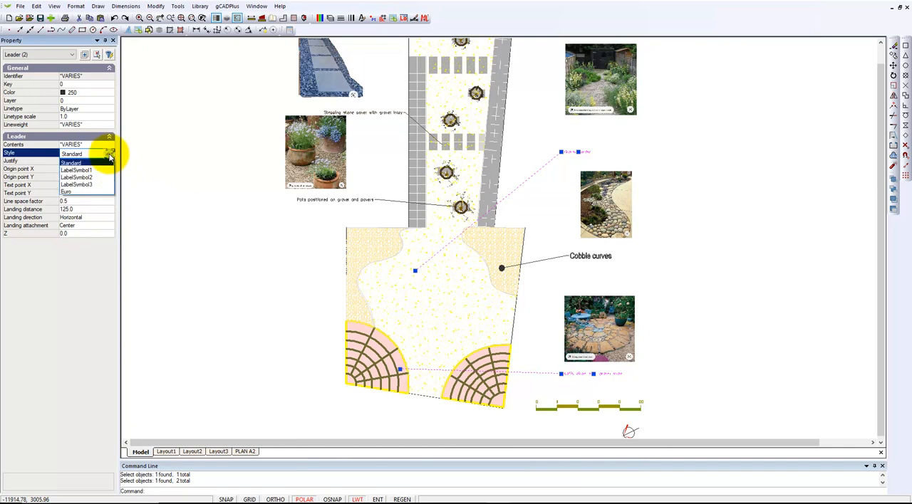
left_click(91, 192)
key("Escape")
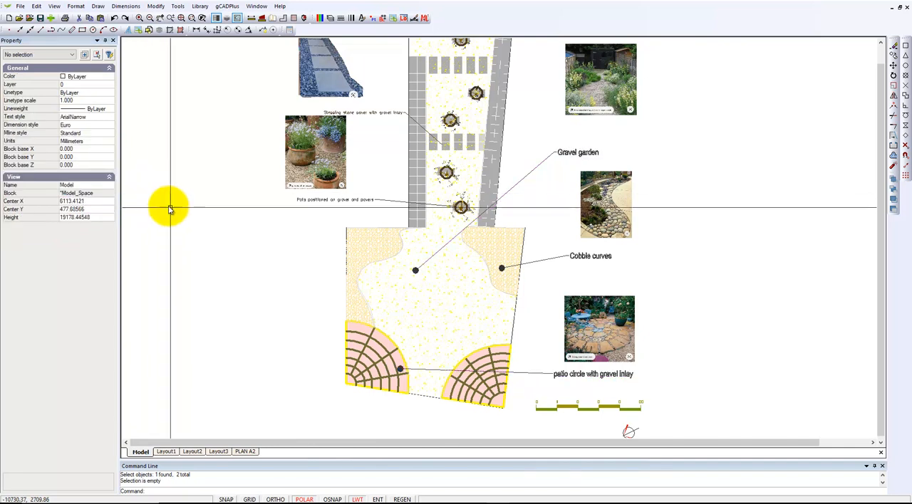
- Match the properties of the "Gravel garden" leader onto the "Pots positioned on gravel and pavers" and "Stepping stone paver with gravel inlay" leaders
scroll(291, 224, "up", 2)
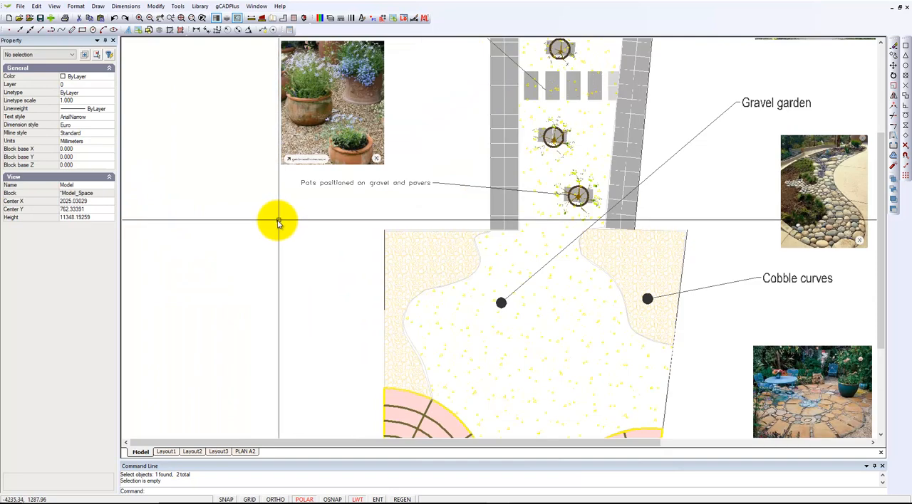
scroll(249, 220, "down", 1)
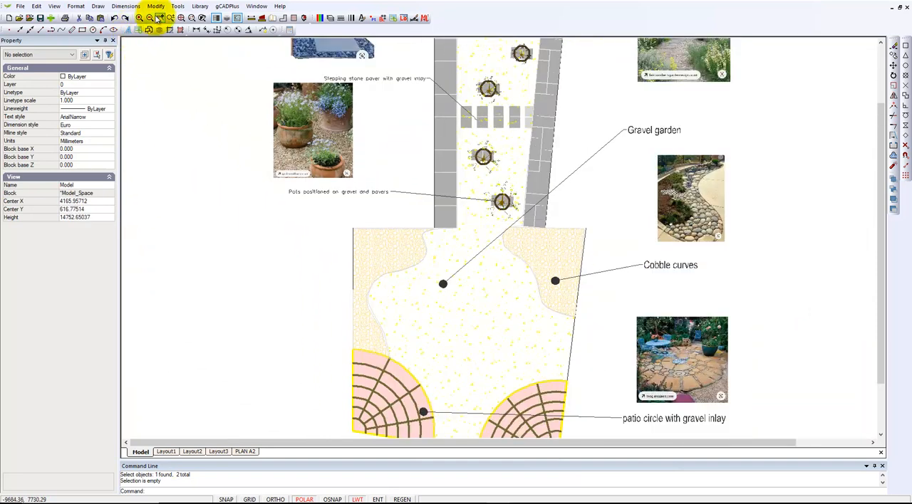
left_click(157, 7)
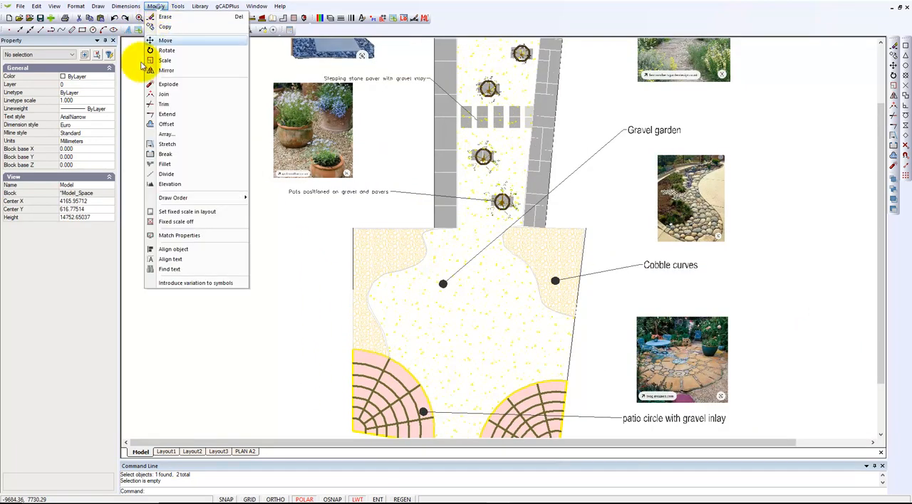
left_click(191, 237)
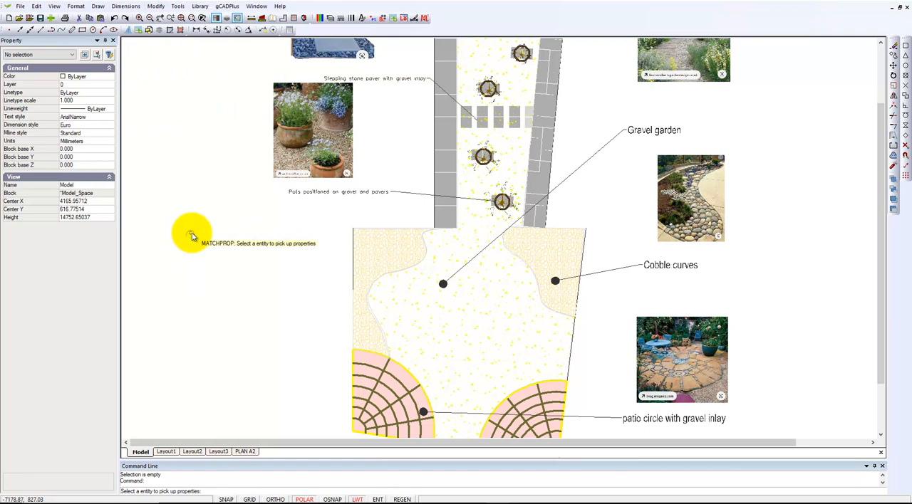
left_click(587, 164)
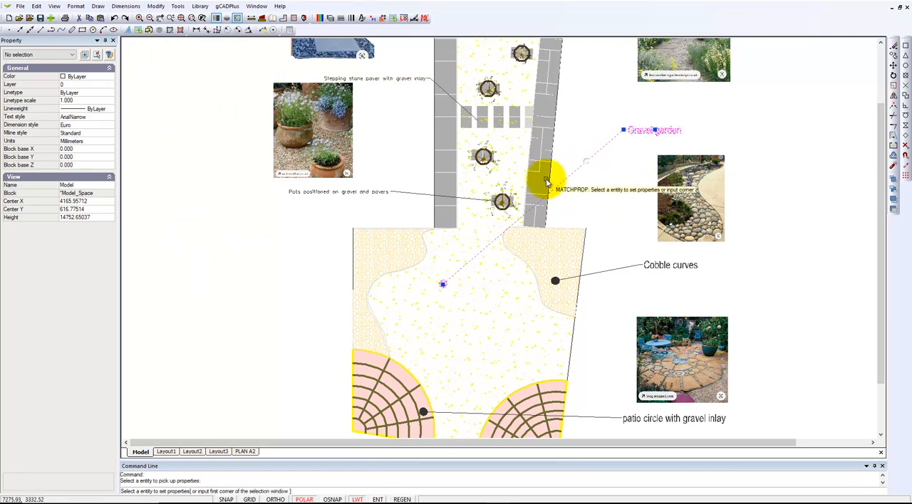
left_click(420, 197)
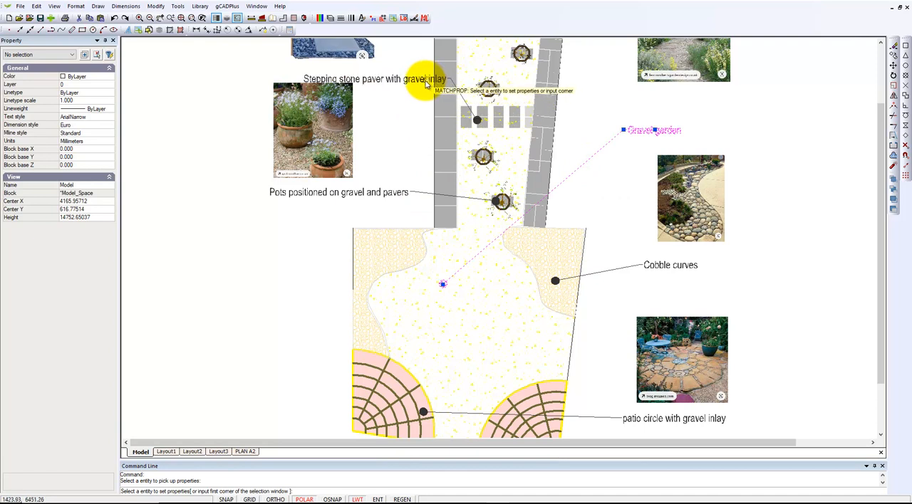
scroll(403, 192, "down", 3)
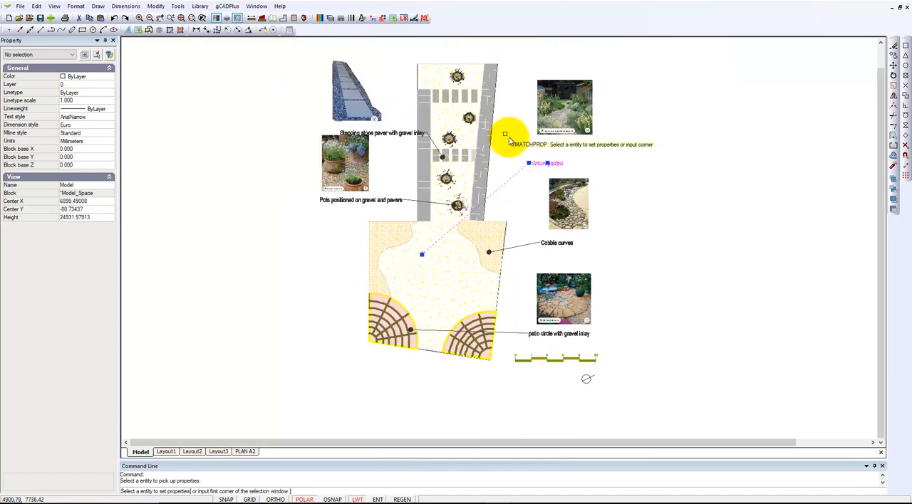
right_click(510, 381)
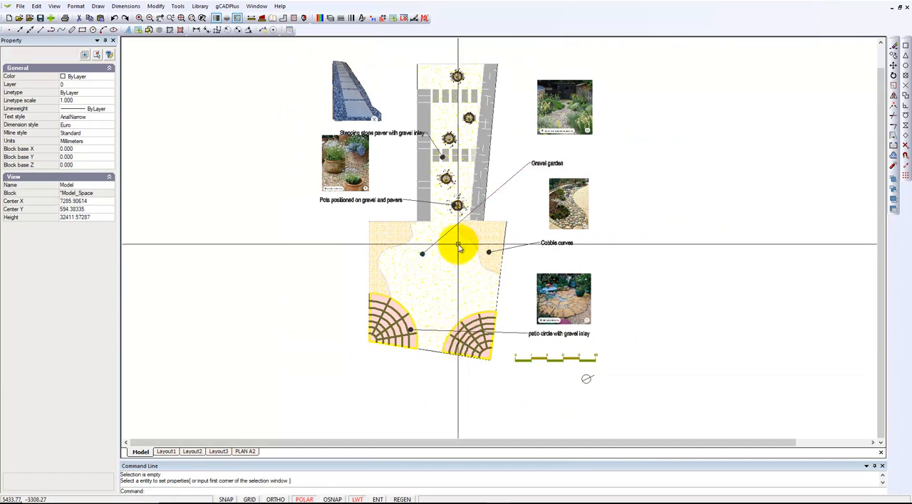
- Move the "Pots positioned on gravel and pavers" label text straight down by 600 mm, clear of its photo, and clear the selection
scroll(463, 251, "down", 2)
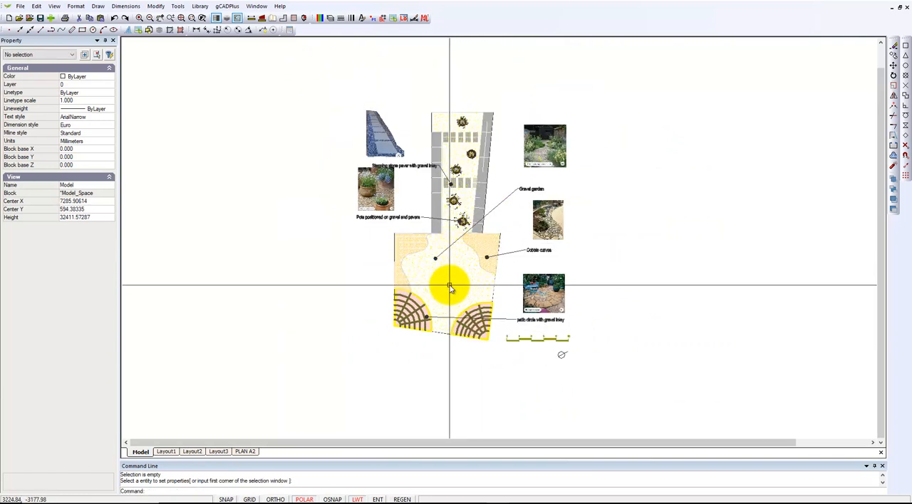
scroll(400, 229, "up", 3)
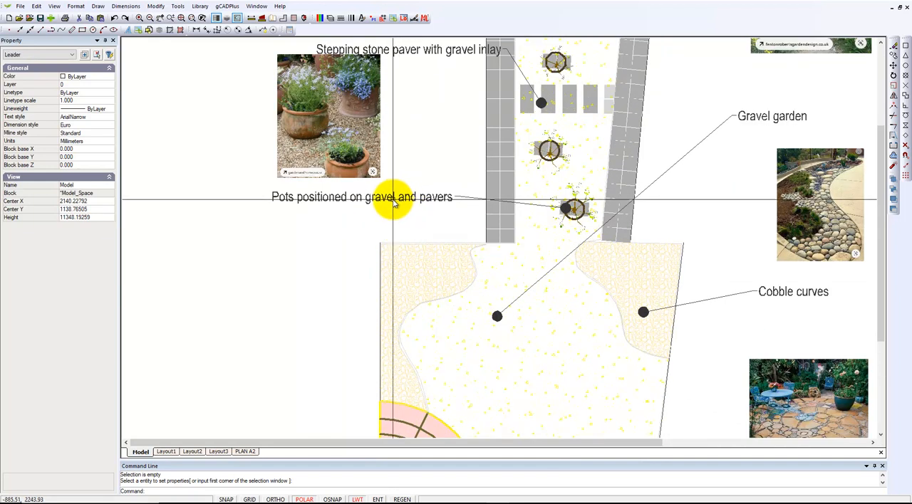
left_click(394, 203)
left_click(361, 198)
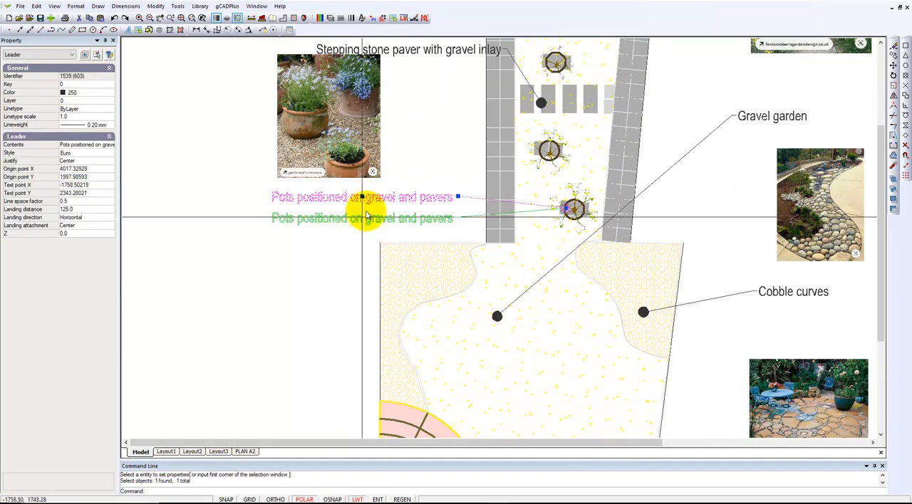
middle_click_drag(391, 115, 358, 254)
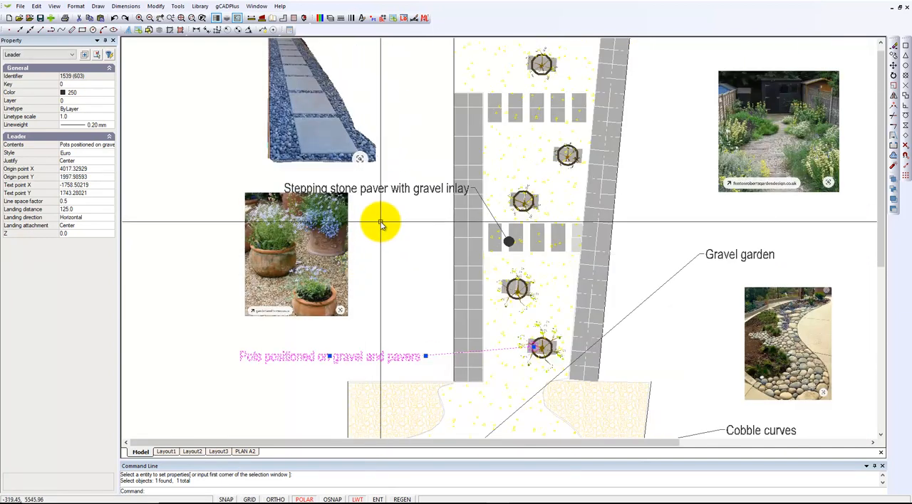
key("Escape")
- Move the "Stepping stone paver with gravel inlay" label text left and slightly up, between the two photos, and clear the selection
left_click(374, 190)
left_click(376, 193)
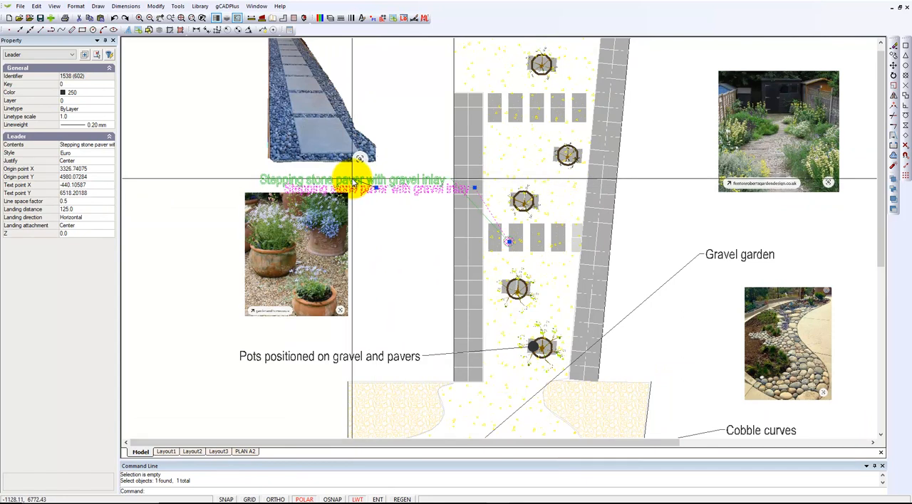
left_click(352, 179)
key("Escape")
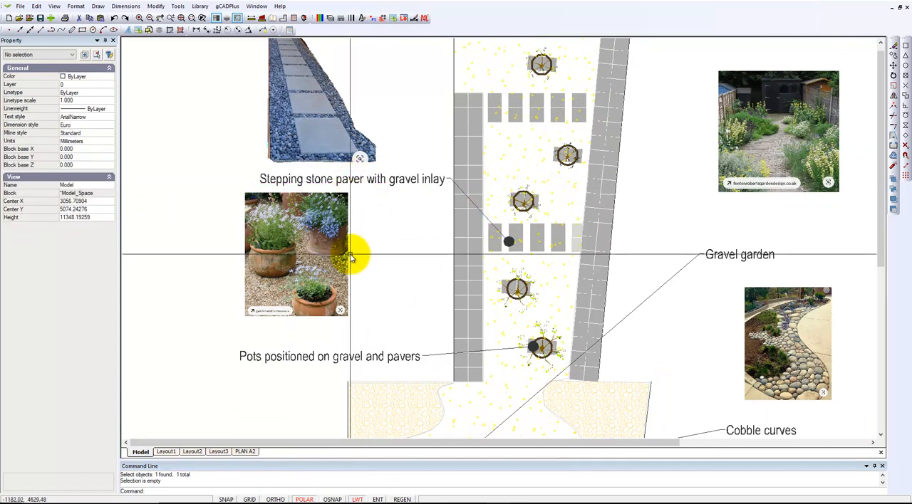
- Open the cobbles1 block on the left side of the garden for editing and inspect its hatch's pattern, scale and colour
scroll(351, 256, "down", 1)
scroll(350, 257, "down", 1)
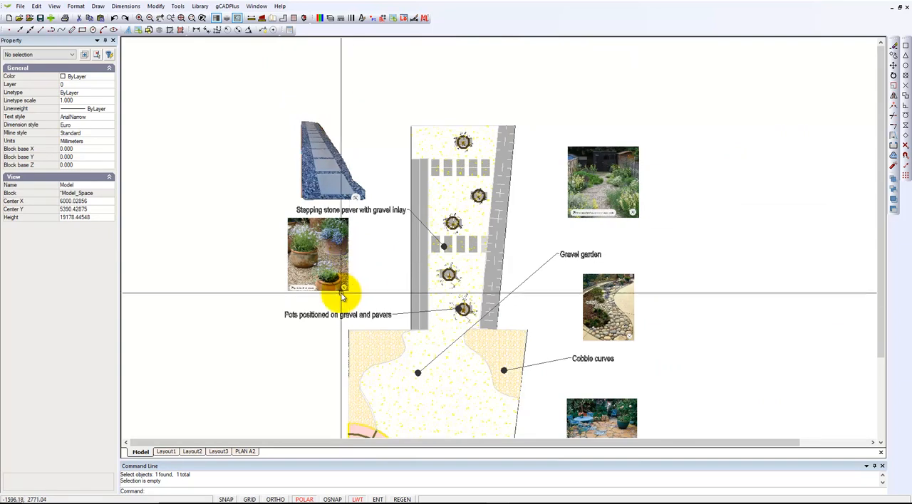
middle_click_drag(417, 377, 446, 293)
scroll(385, 326, "up", 2)
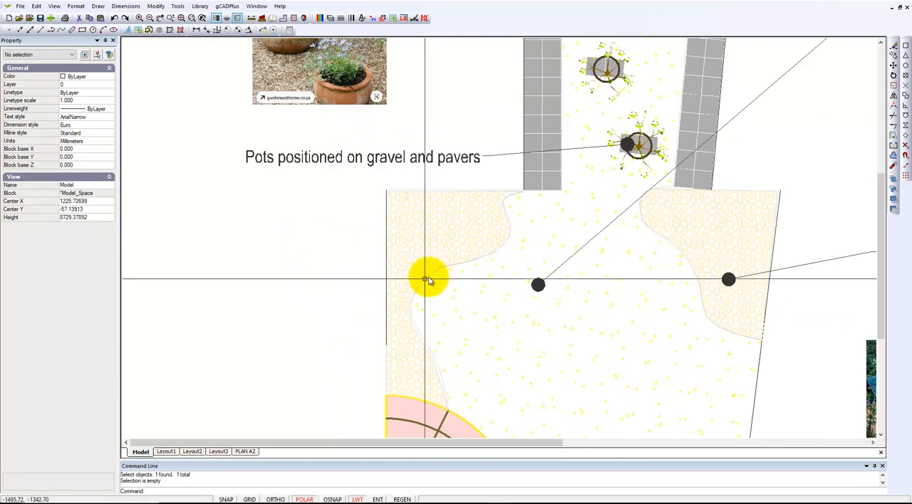
left_click(426, 250)
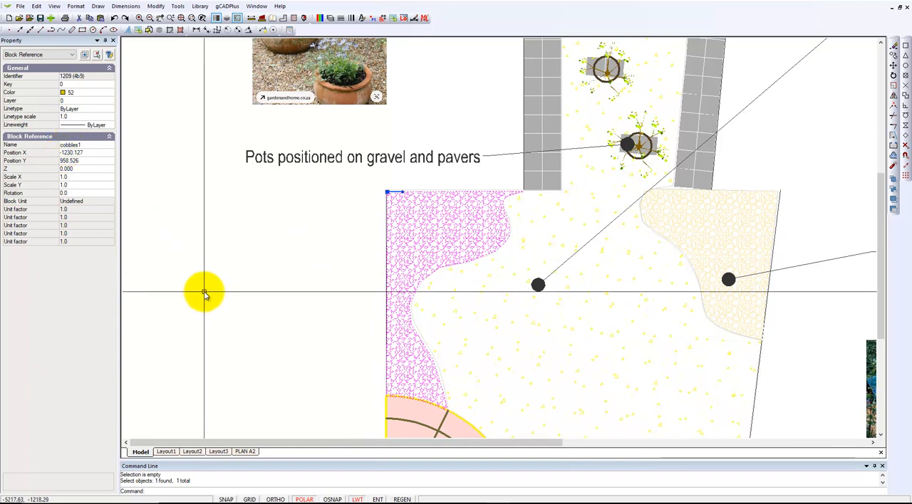
right_click(399, 252)
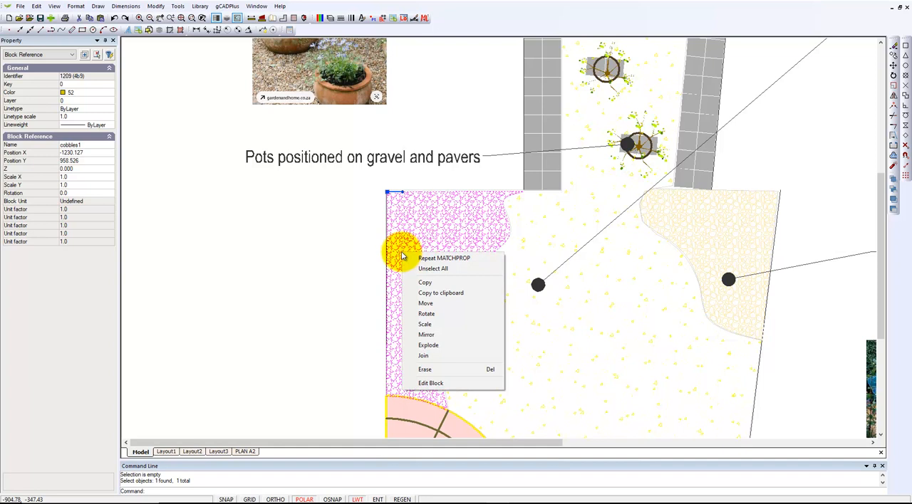
left_click(428, 383)
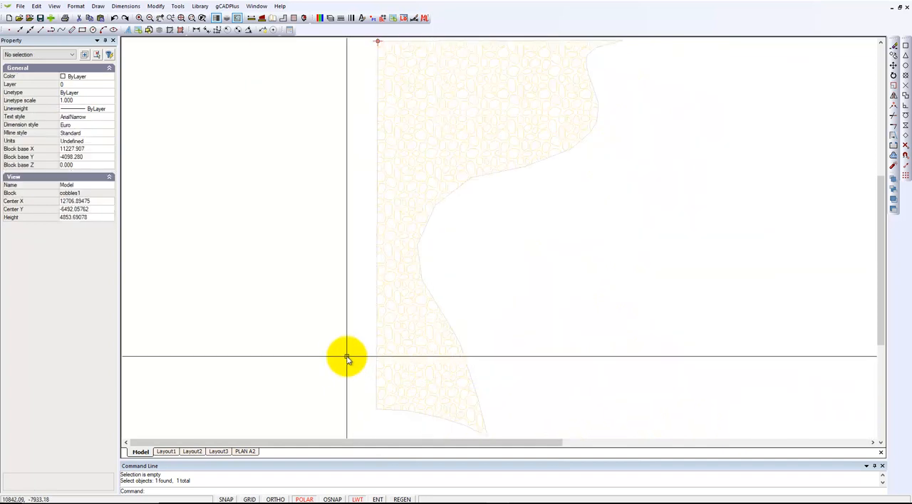
left_click(412, 204)
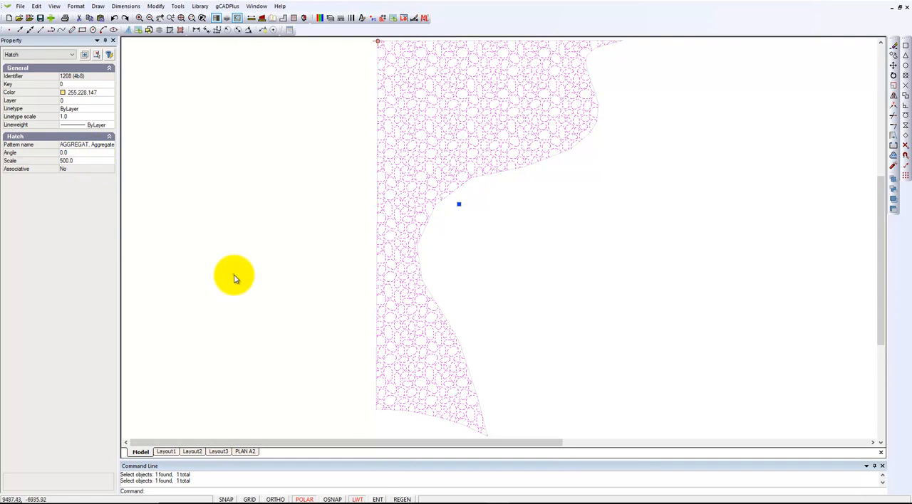
key("Escape")
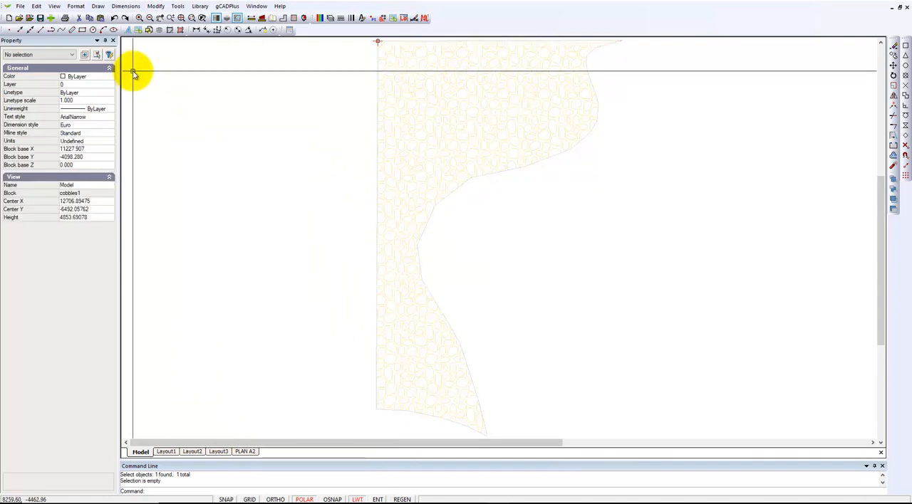
- Browse the available patterns for a new hatch, then close the hatch settings without applying anything
left_click(99, 7)
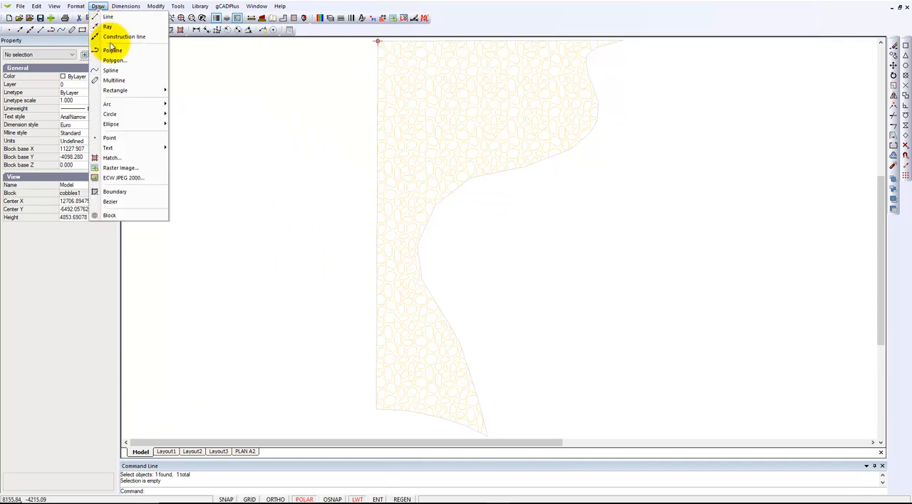
left_click(123, 159)
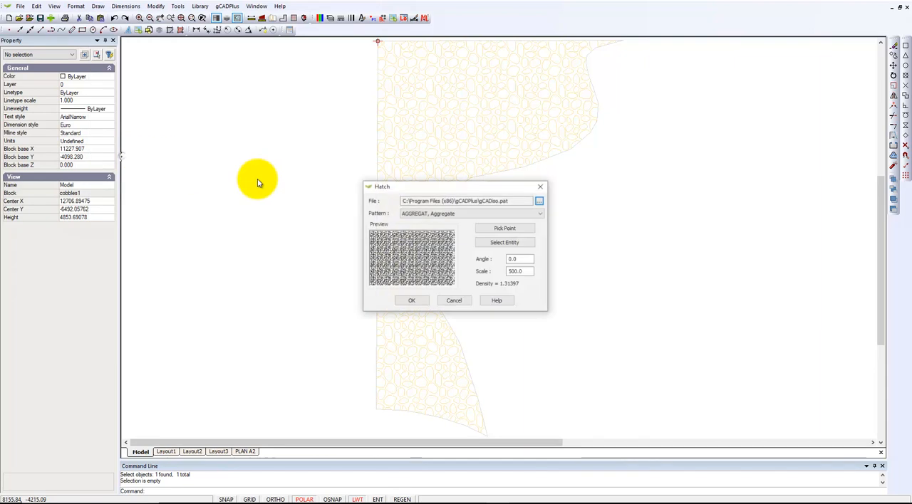
left_click(540, 215)
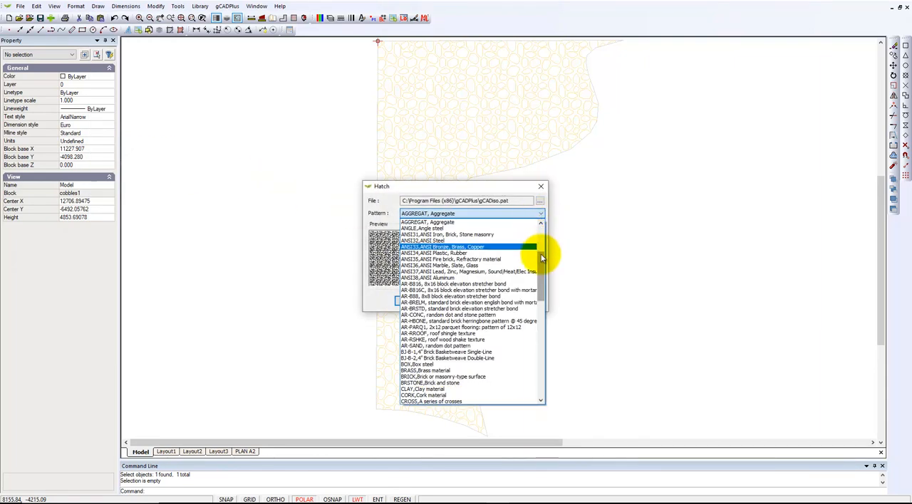
scroll(541, 240, "up", 5)
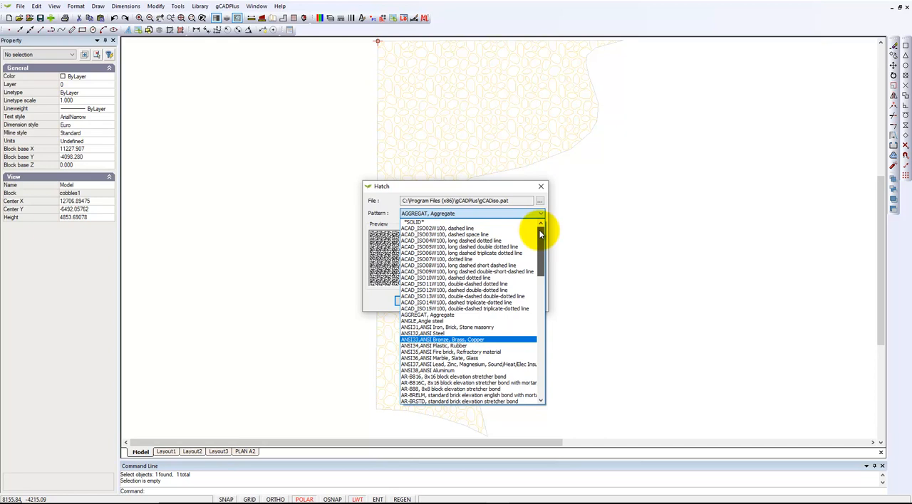
left_click(540, 190)
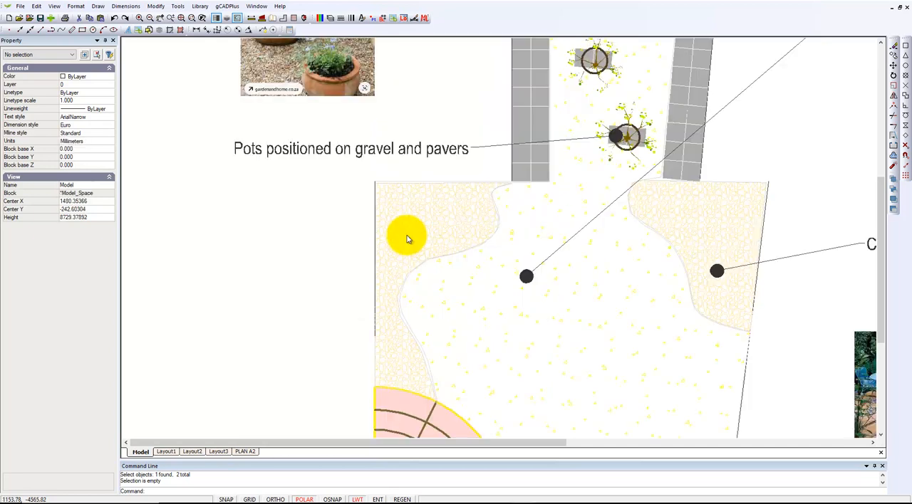
- Move the cobbles1 block horizontally about 4200 mm to the left, out of the garden outline, using its upper-left corner as base point
left_click(407, 237)
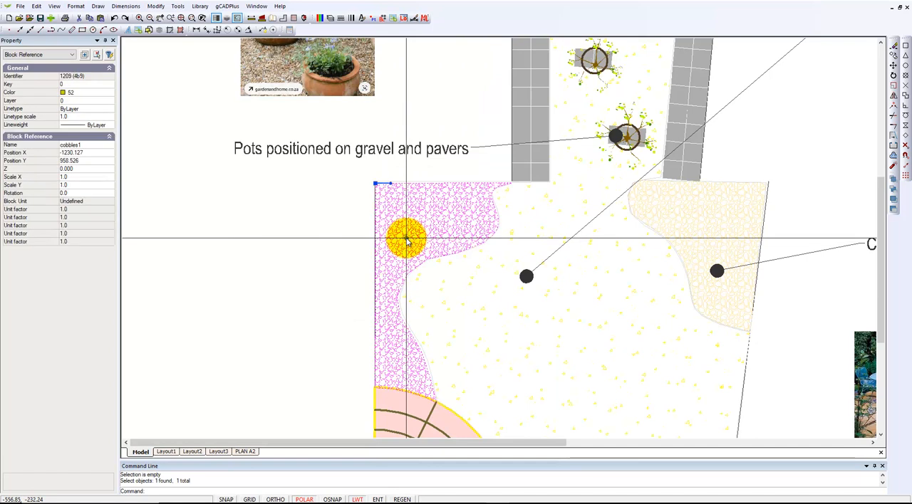
right_click(330, 224)
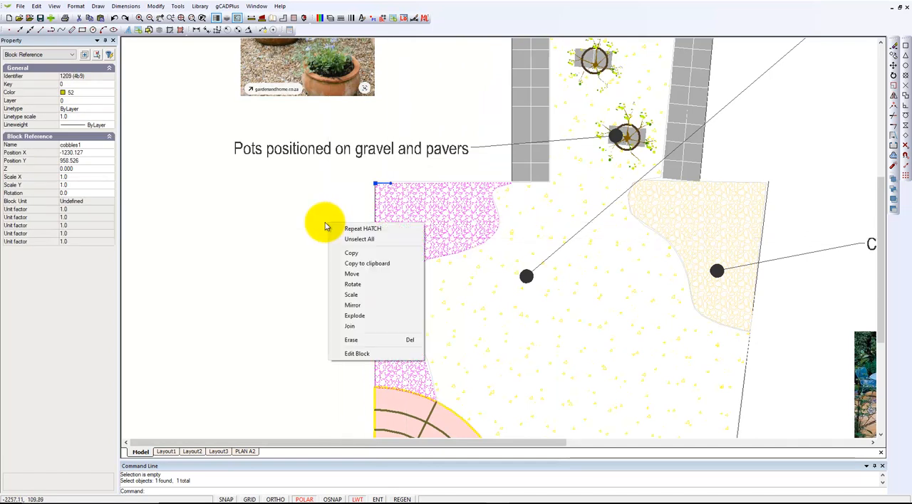
left_click(352, 274)
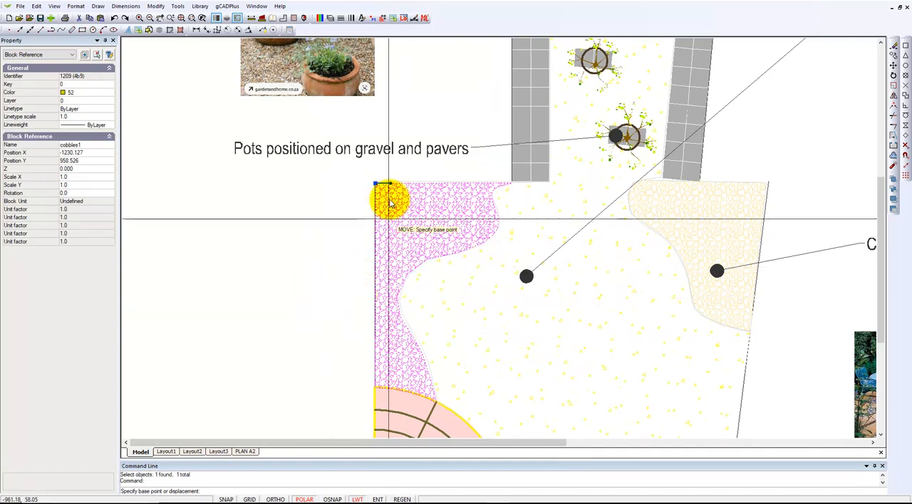
left_click(376, 184)
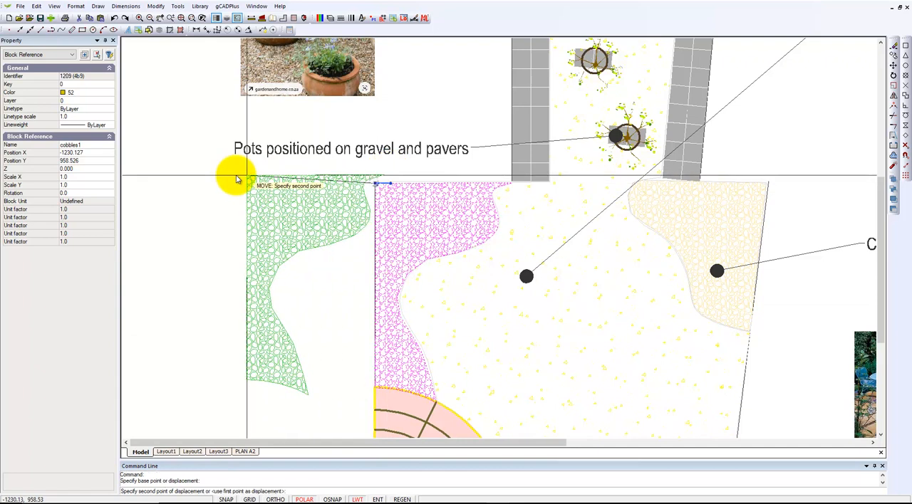
left_click(179, 184)
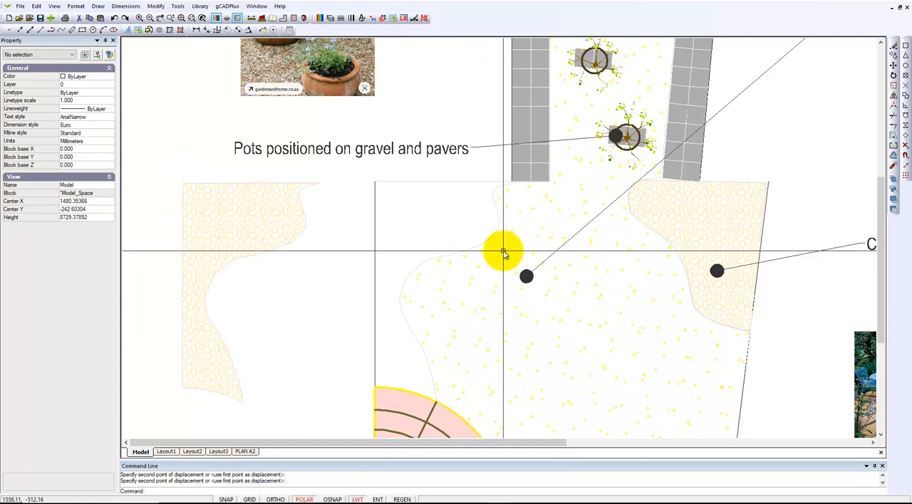
- Open the relocated cobbles1 block for editing, inspect its hatch's properties and clear the selection
left_click(241, 246)
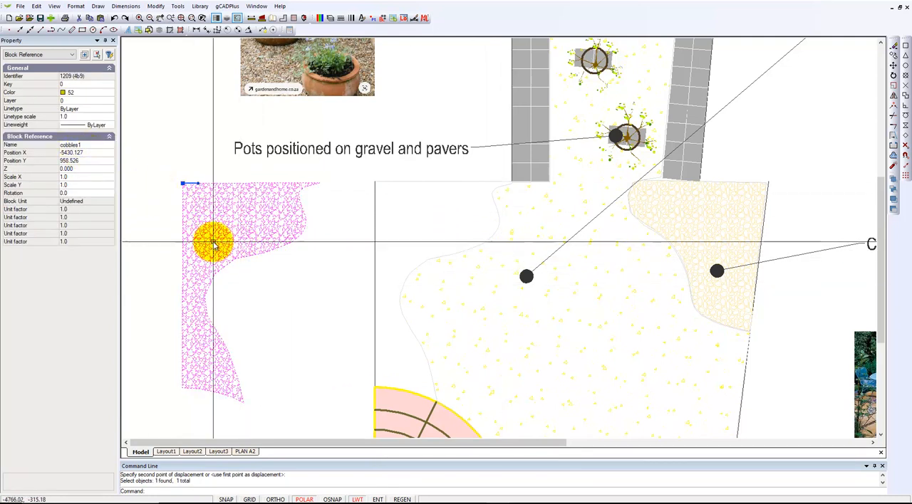
right_click(214, 242)
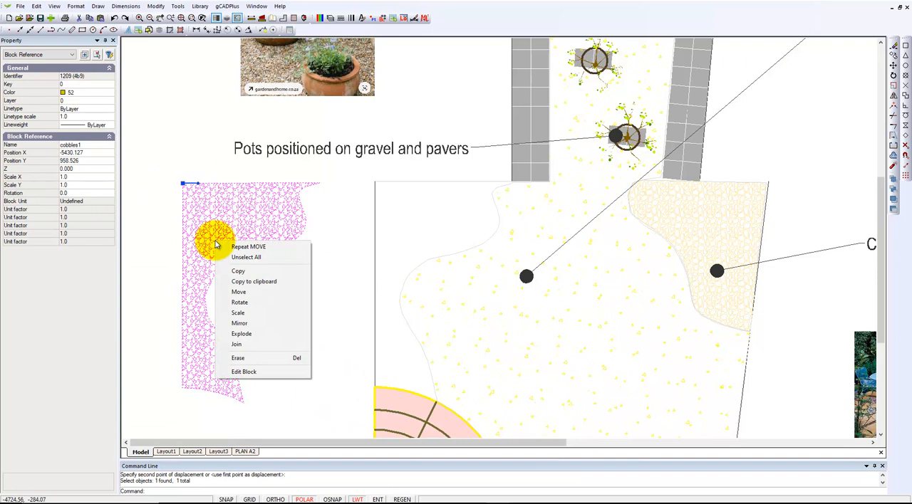
left_click(245, 372)
left_click(410, 204)
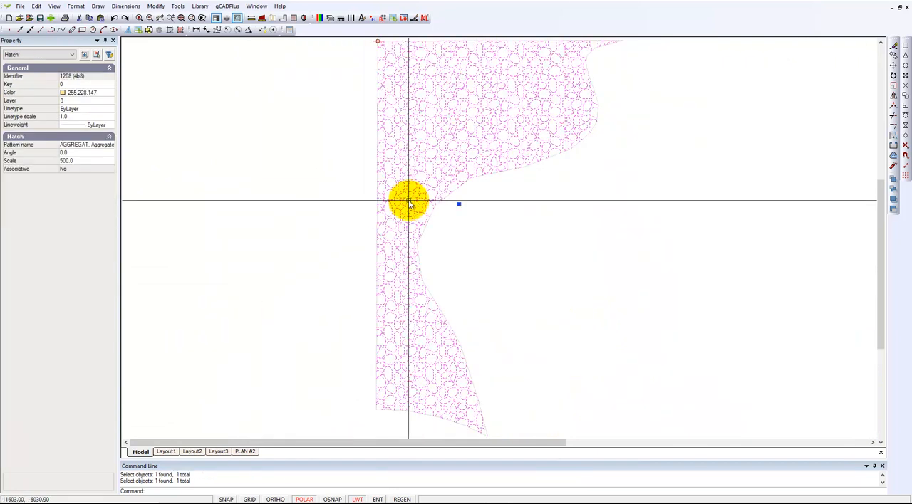
key("Escape")
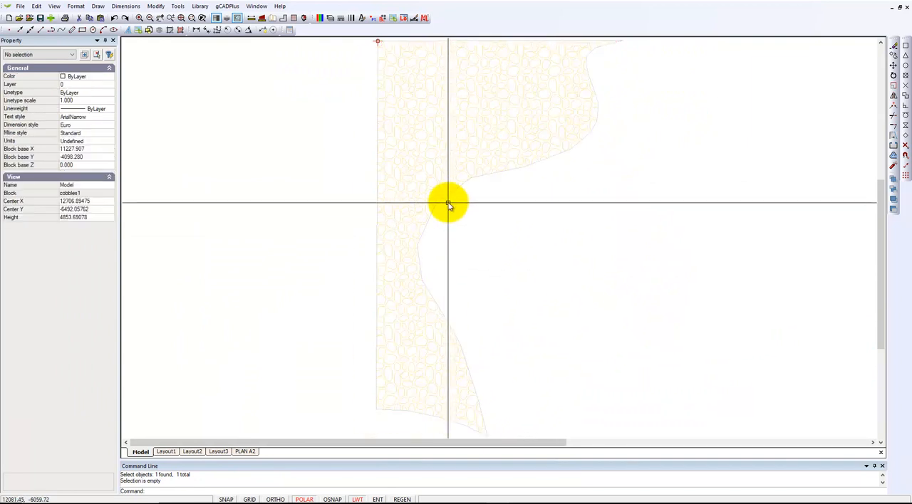
- Inspect the closed boundary polyline around the hatch in the cobbles1 block, clear the selection and close the block editor
scroll(449, 204, "up", 5)
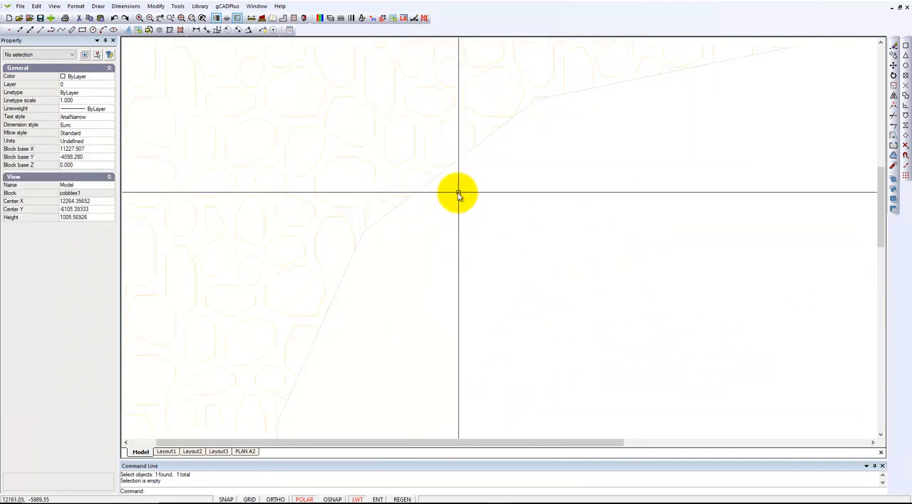
left_click(439, 173)
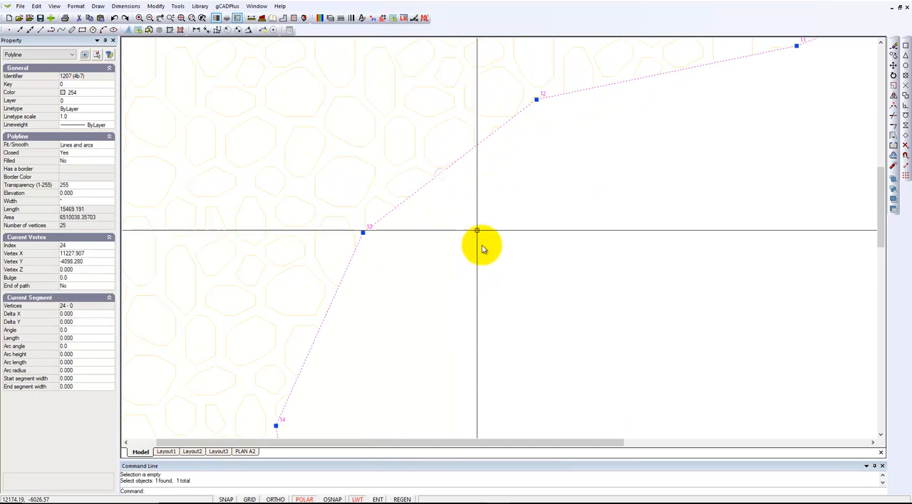
scroll(477, 262, "down", 5)
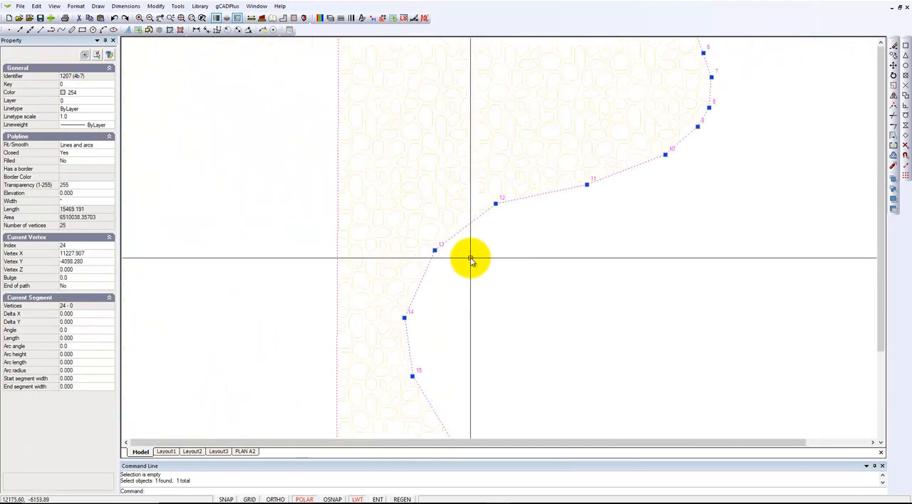
key("Escape")
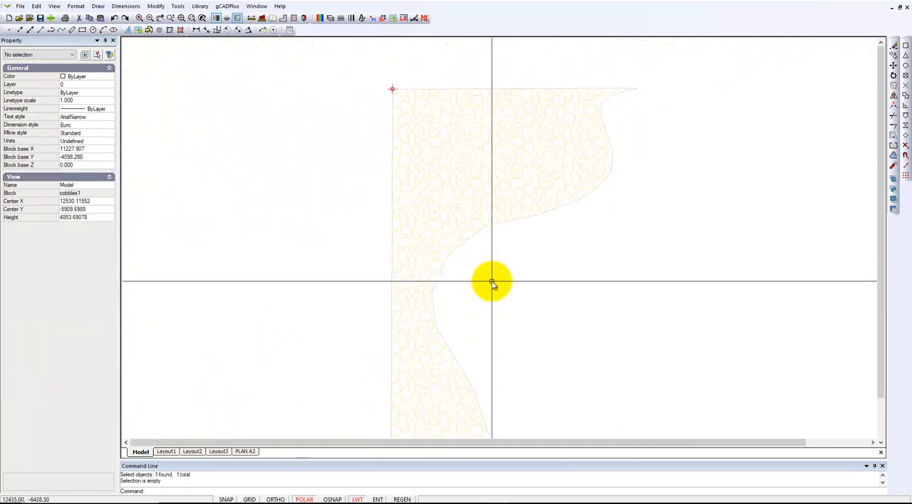
scroll(473, 283, "down", 3)
scroll(467, 283, "down", 3)
right_click(494, 294)
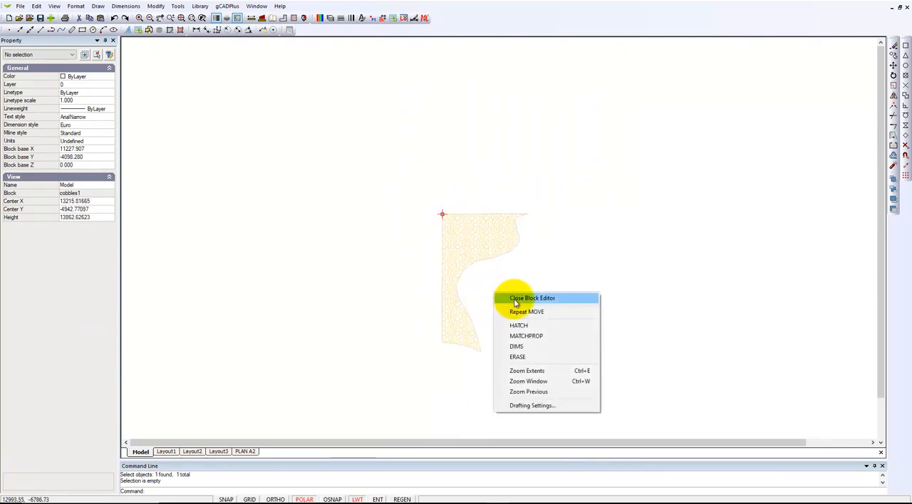
left_click(516, 300)
- Explode the cobbles2 block on the right side of the garden and delete its hatch, leaving the outline
scroll(655, 325, "down", 1)
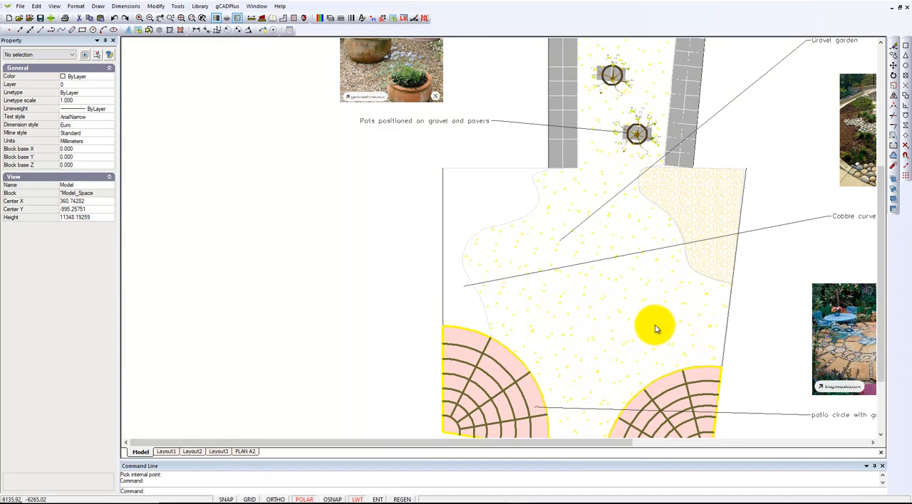
left_click(708, 217)
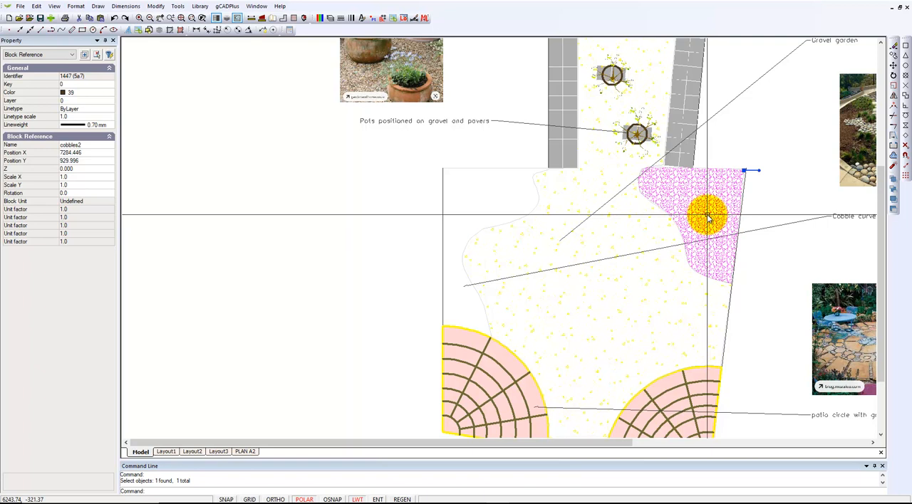
key("Escape")
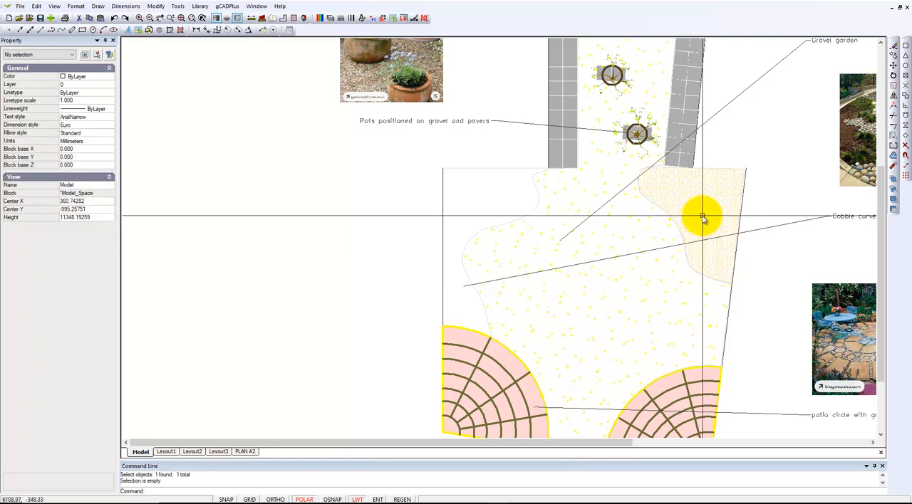
left_click(702, 219)
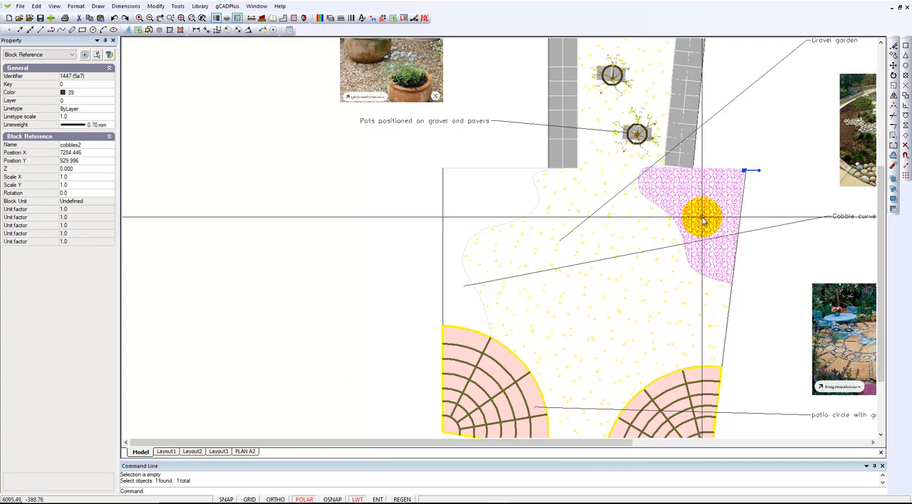
right_click(702, 220)
left_click(734, 311)
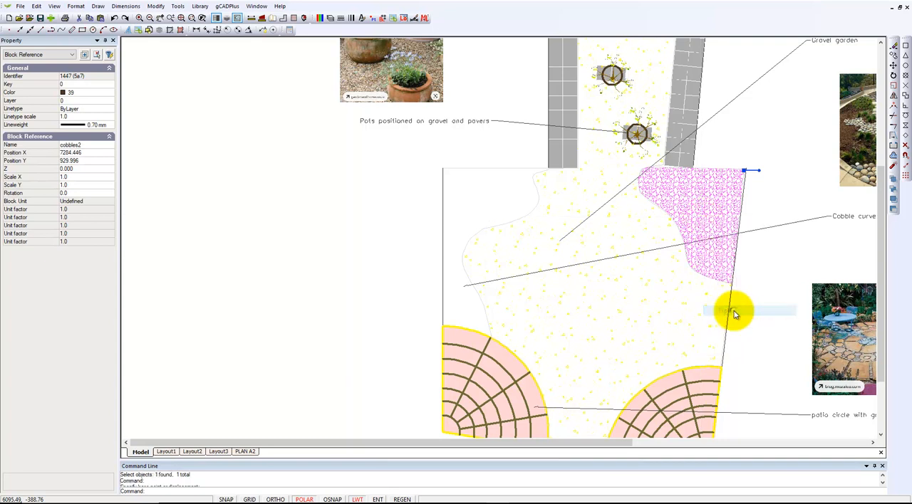
left_click(701, 223)
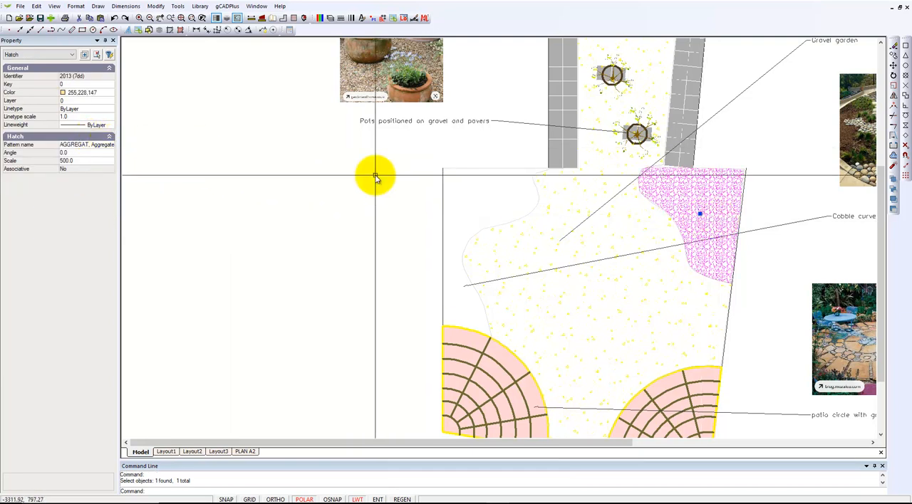
key("Delete")
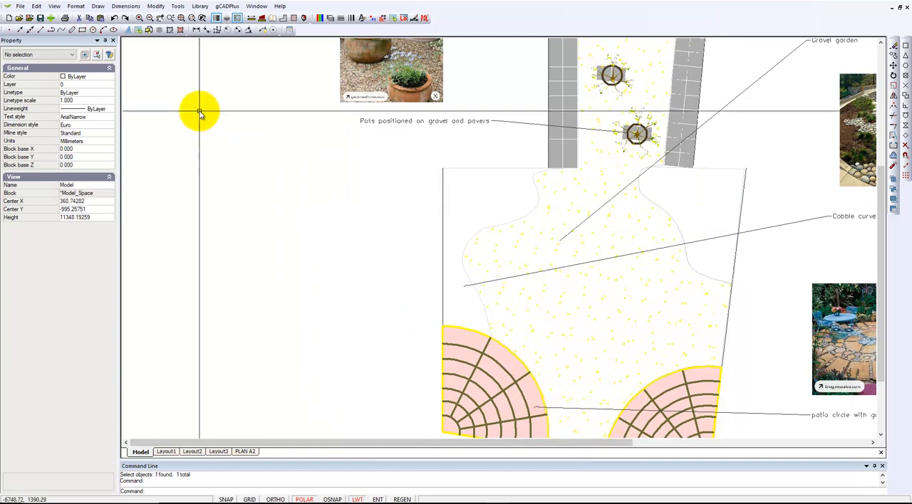
- Hatch the emptied cobble area on the garden's right side with the AGGREGAT pattern at scale 500, using an internal point
left_click(100, 7)
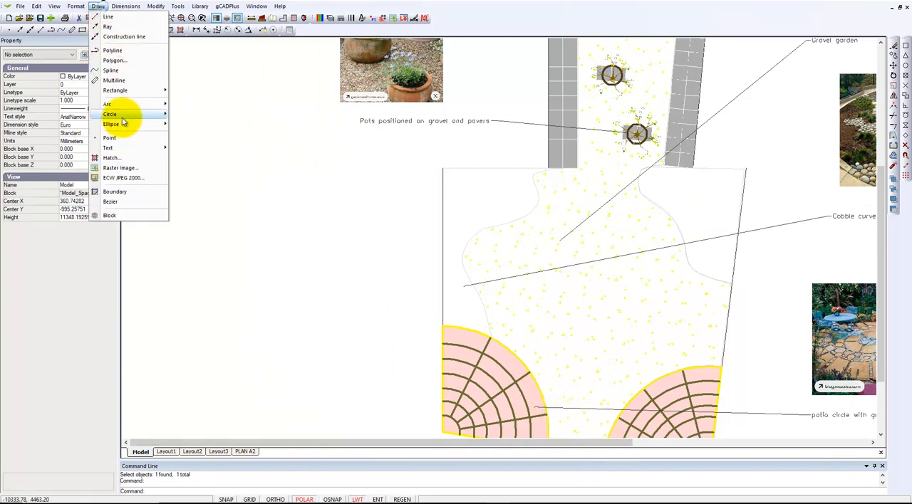
left_click(111, 157)
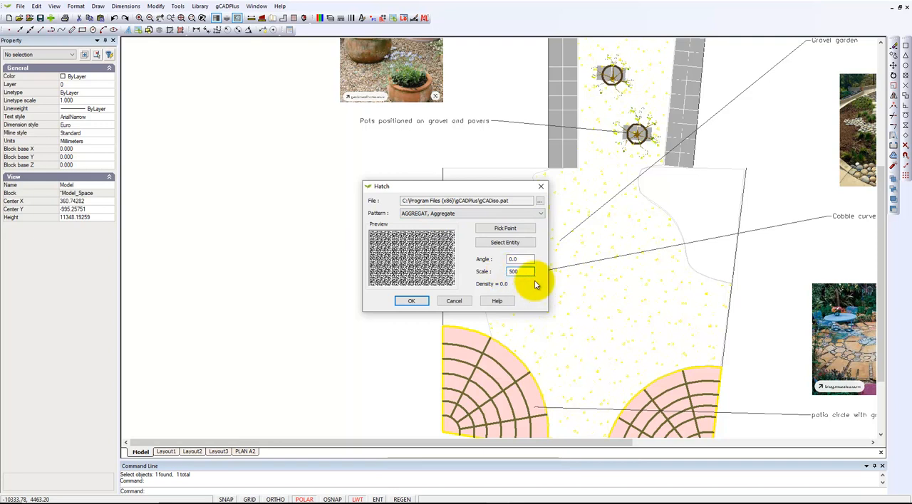
left_click(506, 229)
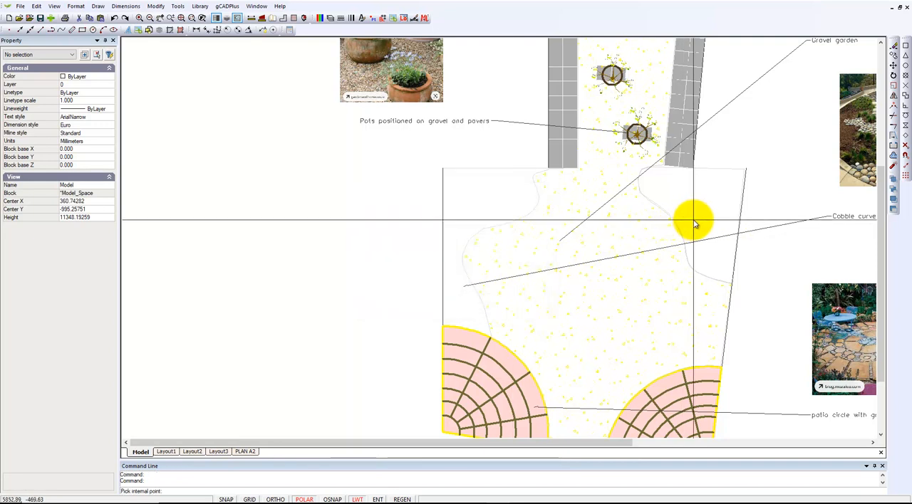
left_click(694, 223)
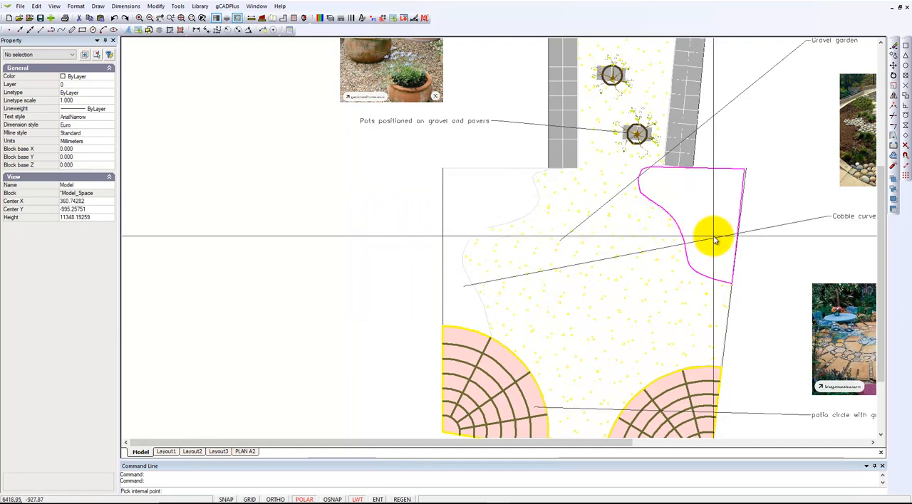
key("Return")
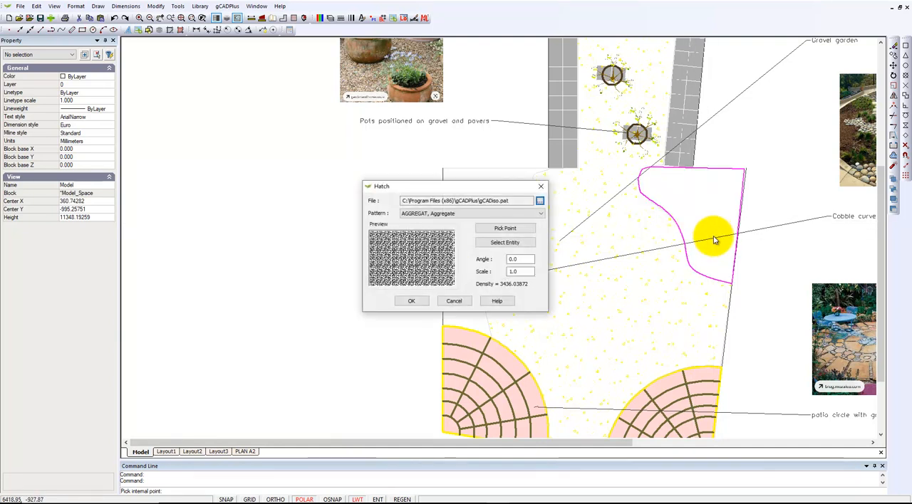
left_click(420, 304)
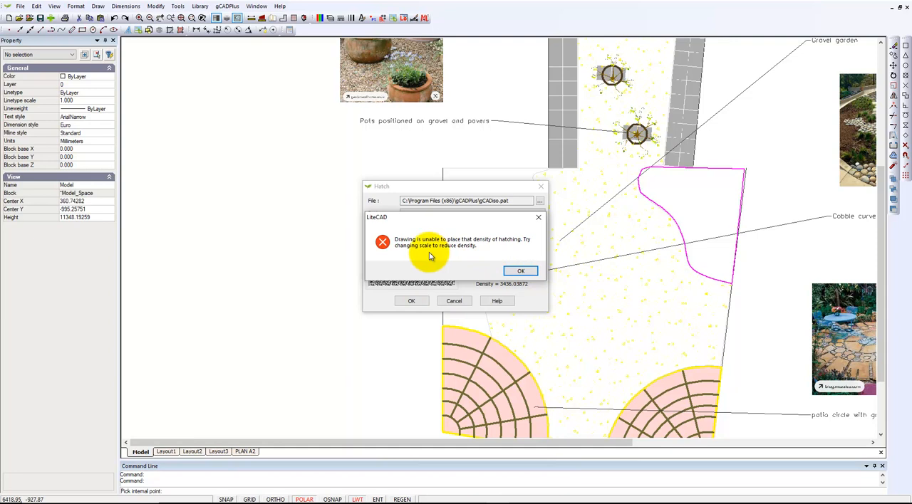
left_click(520, 271)
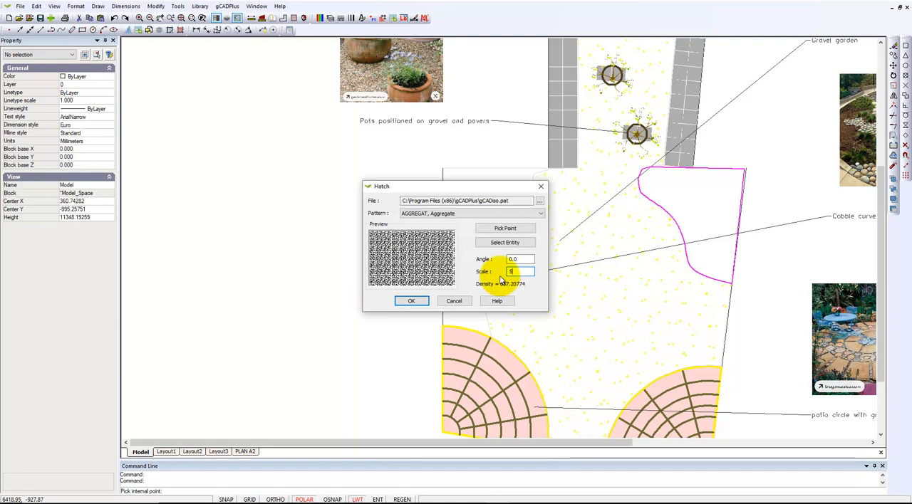
left_click(413, 302)
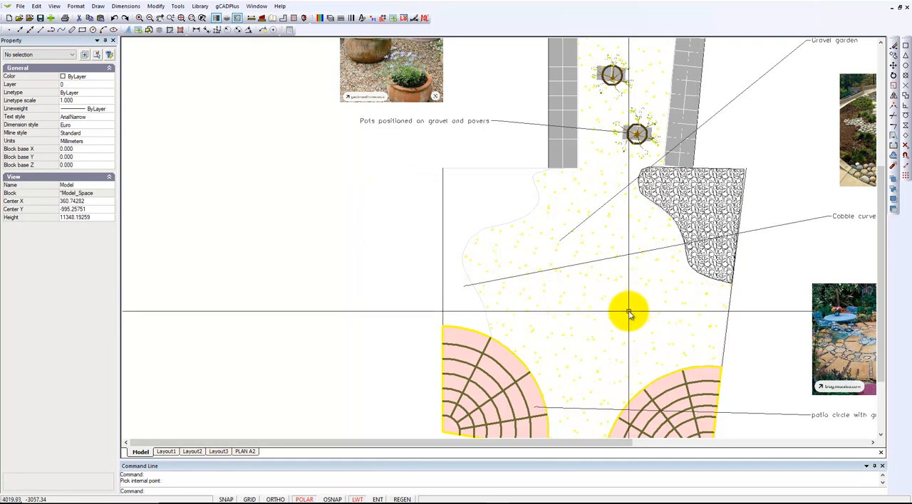
- Set the color of the new hatch on the garden's right side to index color 44 and clear the selection
scroll(700, 217, "up", 3)
scroll(703, 216, "up", 2)
left_click(682, 230)
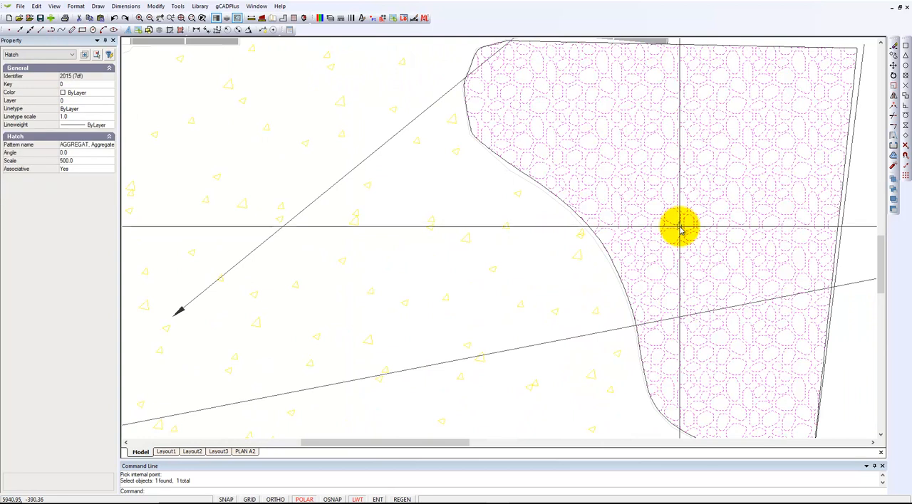
scroll(699, 242, "down", 2)
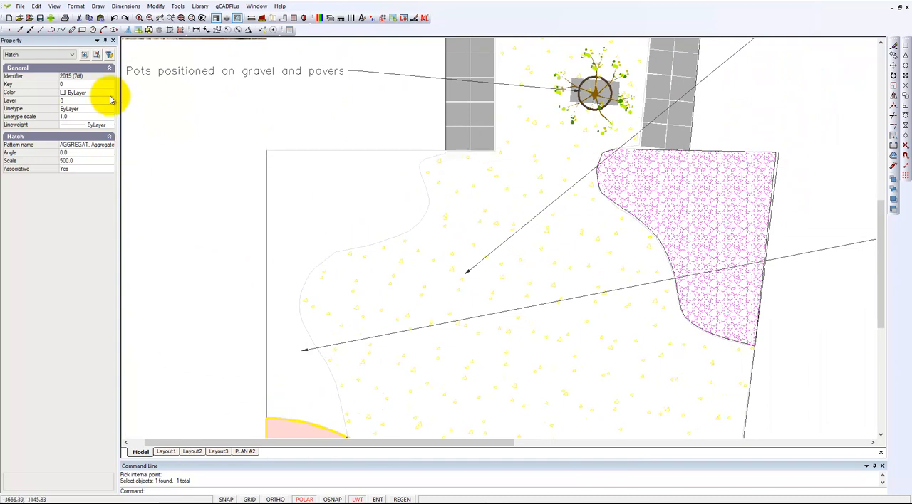
left_click(111, 94)
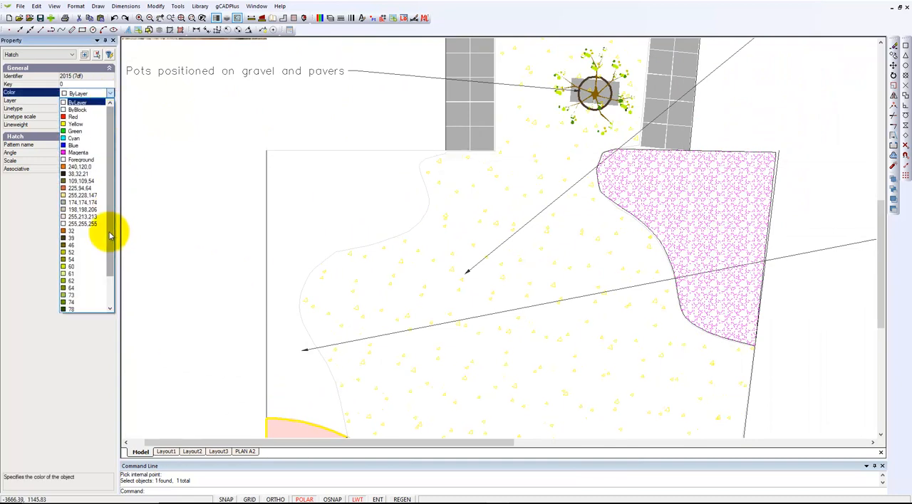
scroll(110, 259, "down", 1)
scroll(100, 304, "down", 1)
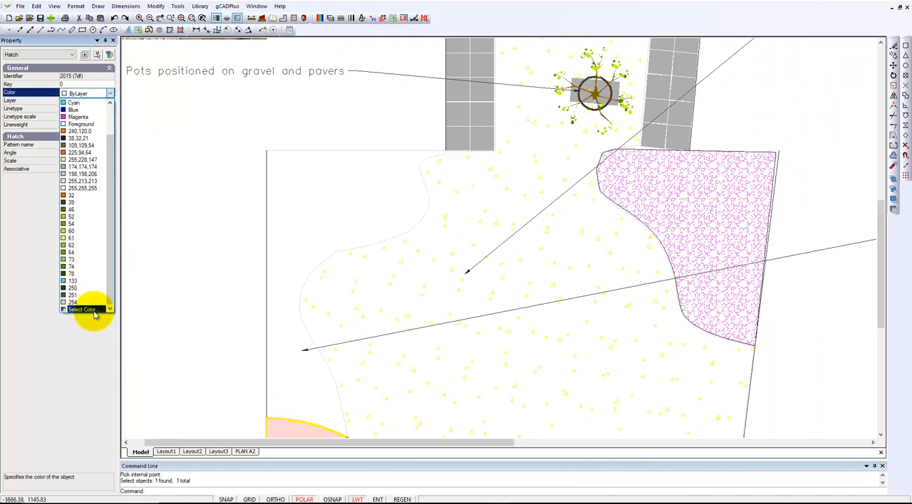
left_click(94, 311)
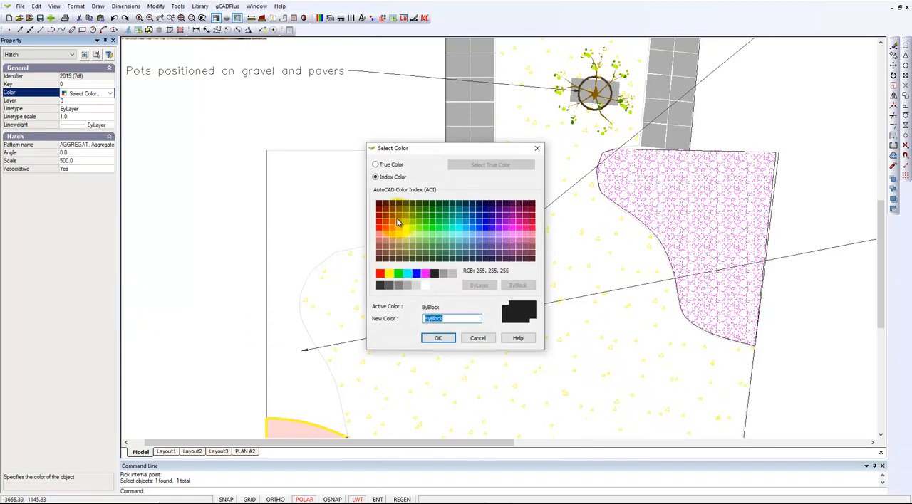
left_click(437, 339)
key("Escape")
scroll(511, 338, "down", 3)
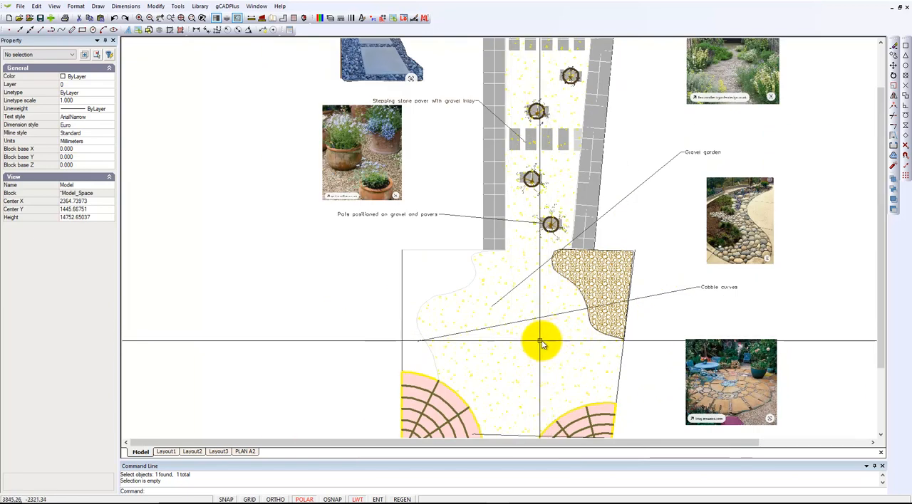
- Hatch the left cobble area with the AGGREGAT pattern at scale 500 and angle 0, selecting its closed polyline as the boundary
scroll(547, 343, "up", 2)
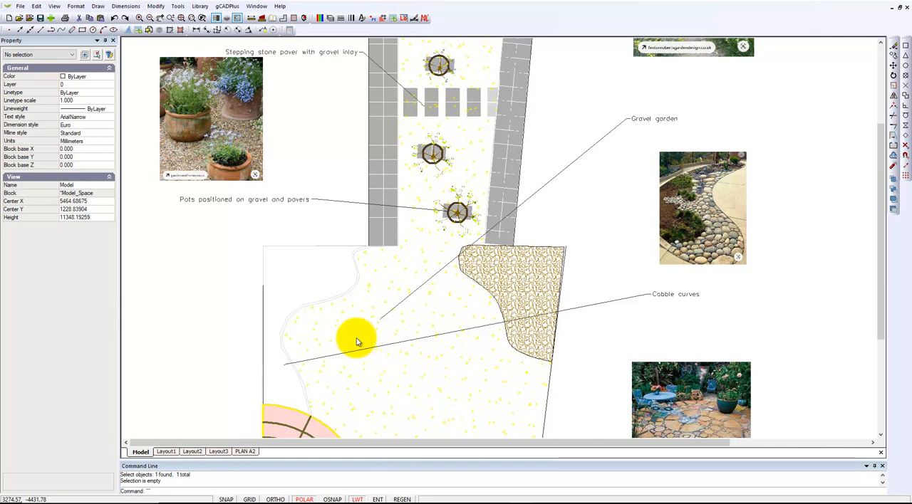
right_click(298, 291)
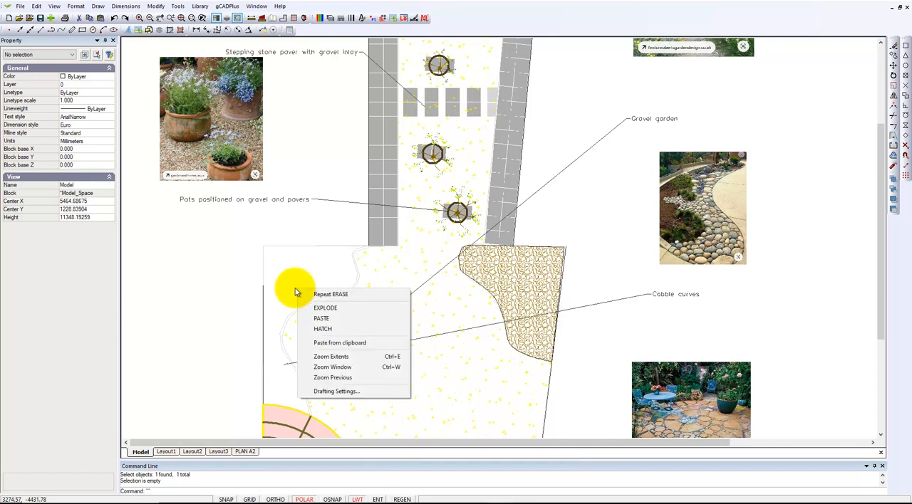
left_click(336, 331)
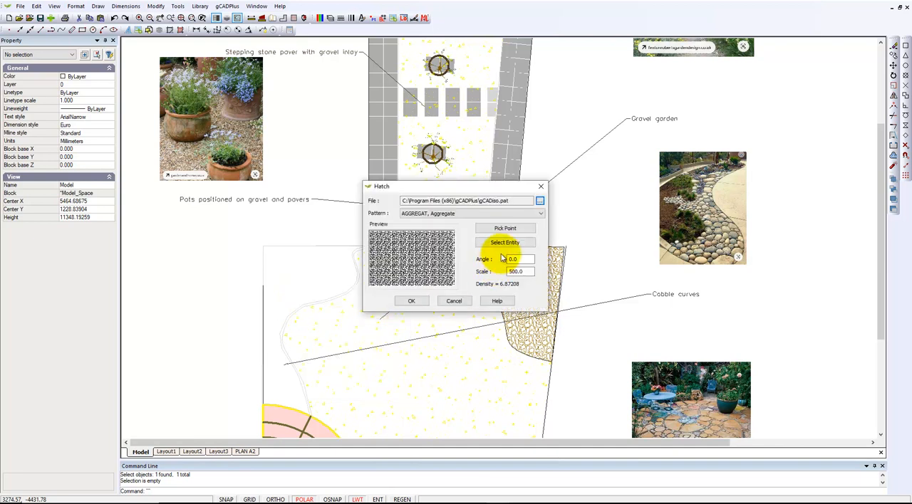
left_click(503, 243)
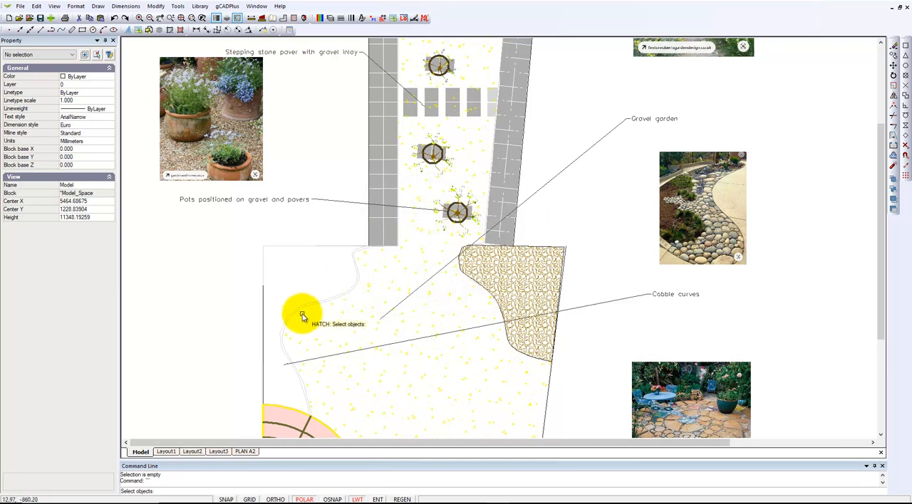
scroll(292, 305, "up", 5)
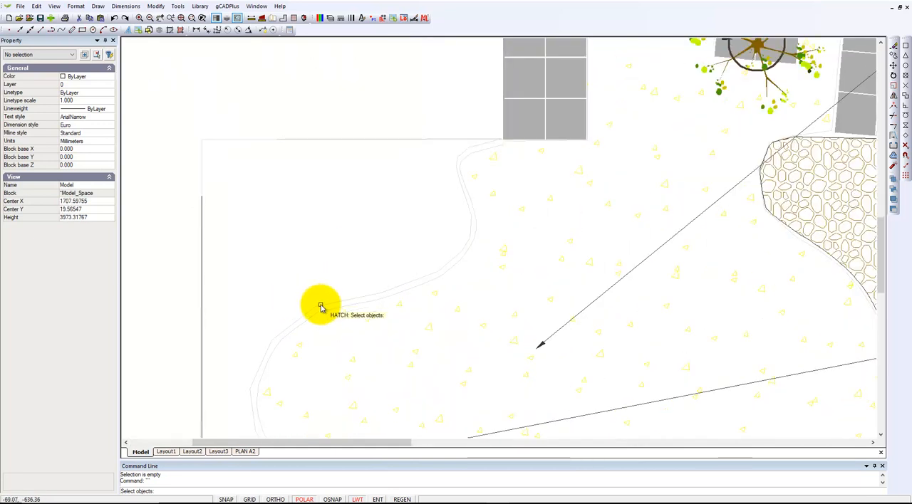
left_click(320, 306)
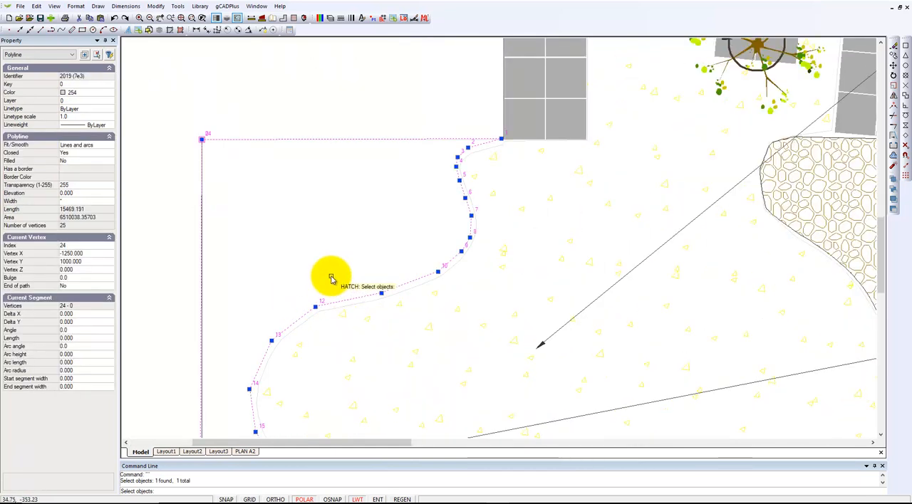
key("Return")
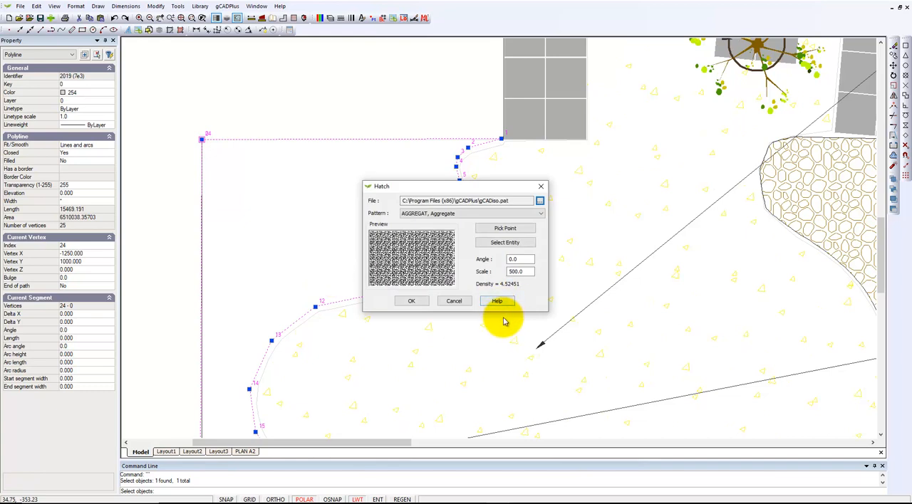
left_click(415, 302)
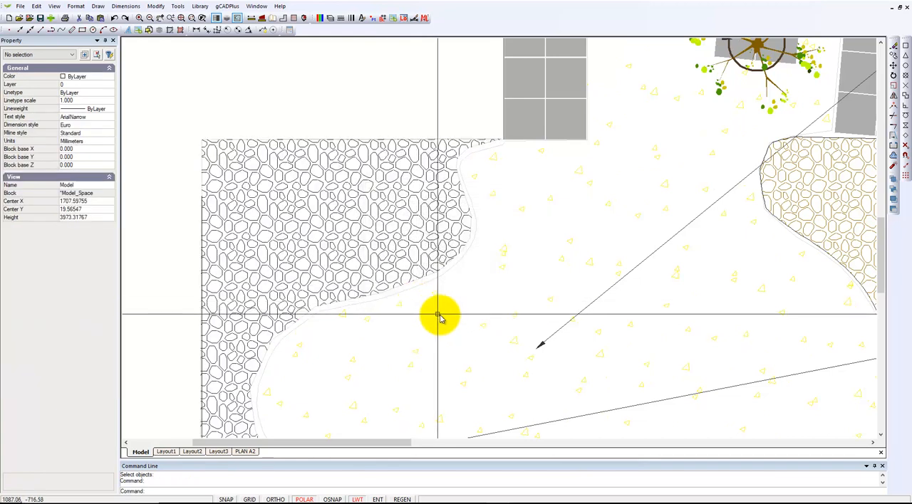
scroll(433, 319, "down", 3)
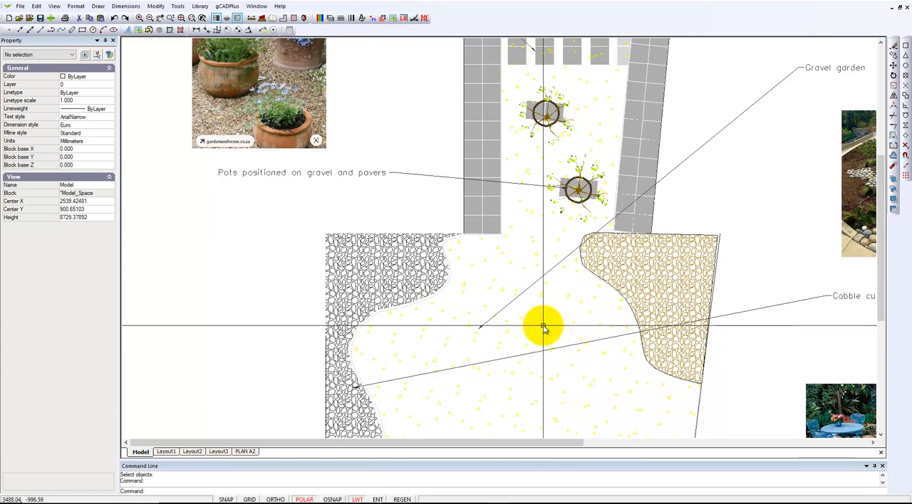
- Match the left cobble hatch's properties to those of the cobble hatch on the garden's right side
left_click(163, 7)
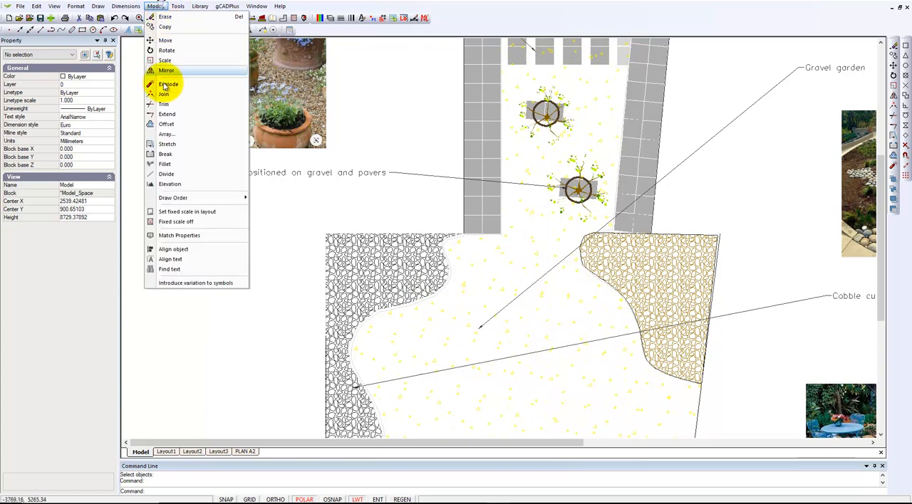
left_click(196, 234)
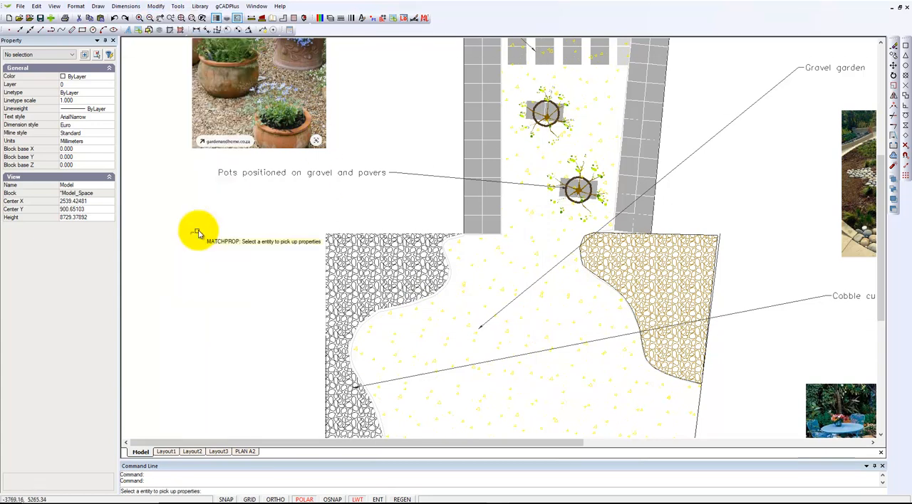
left_click(595, 265)
left_click(403, 277)
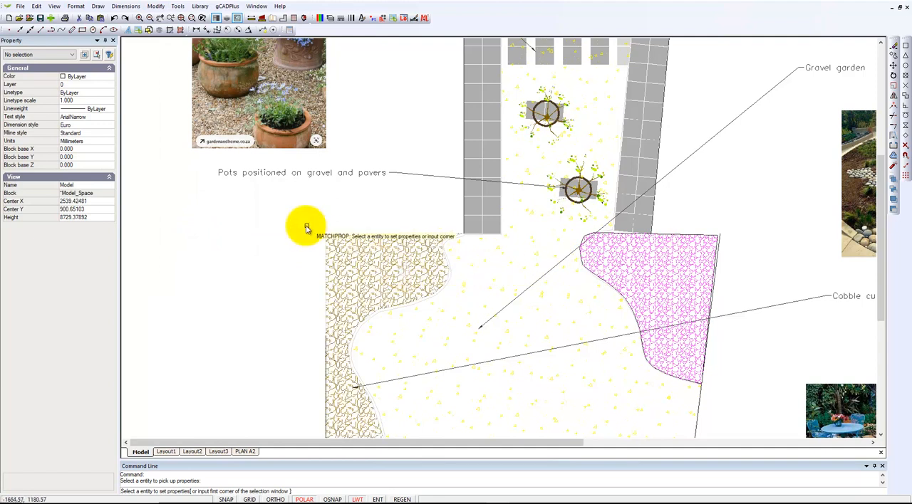
key("Escape")
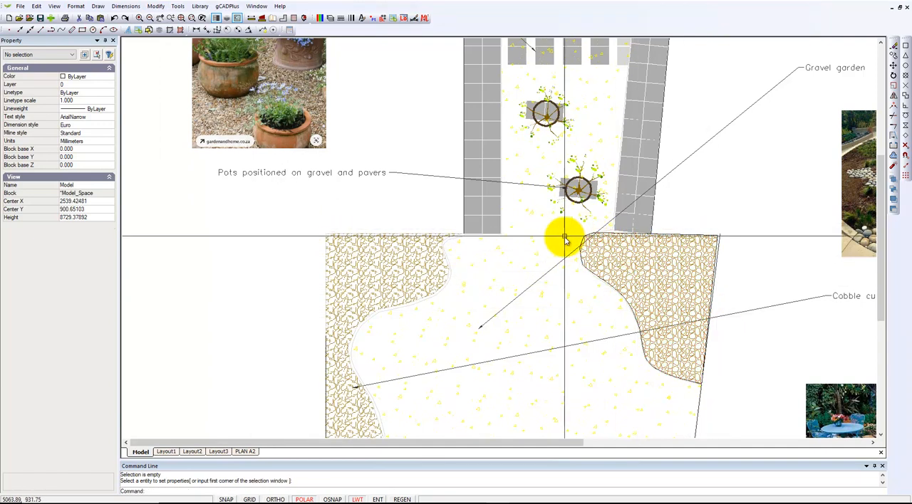
scroll(398, 319, "up", 3)
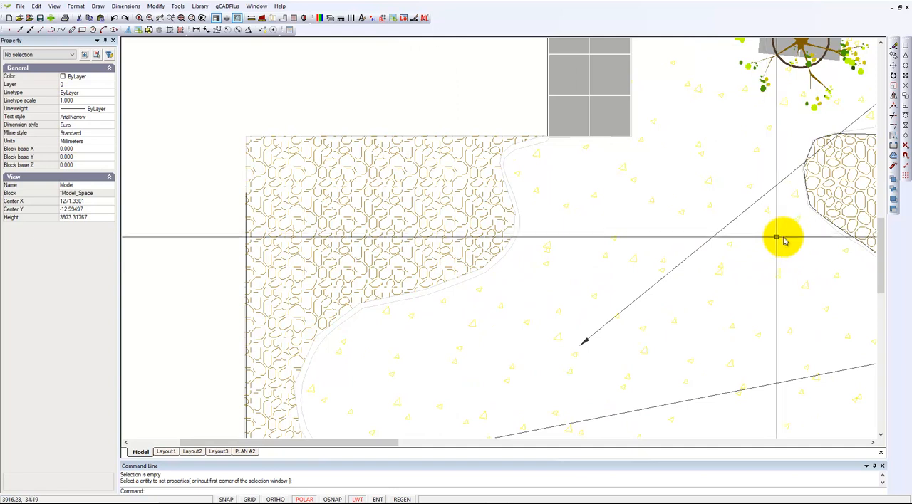
scroll(783, 232, "up", 4)
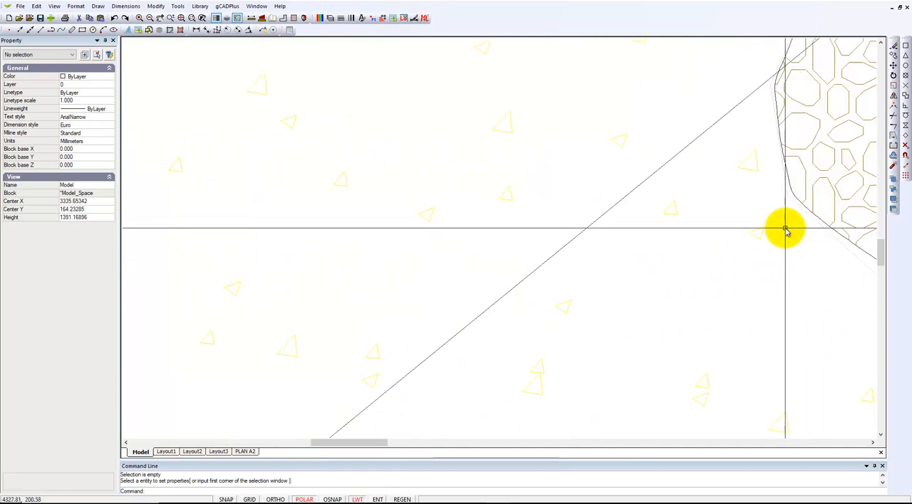
right_click(785, 232)
left_click(812, 235)
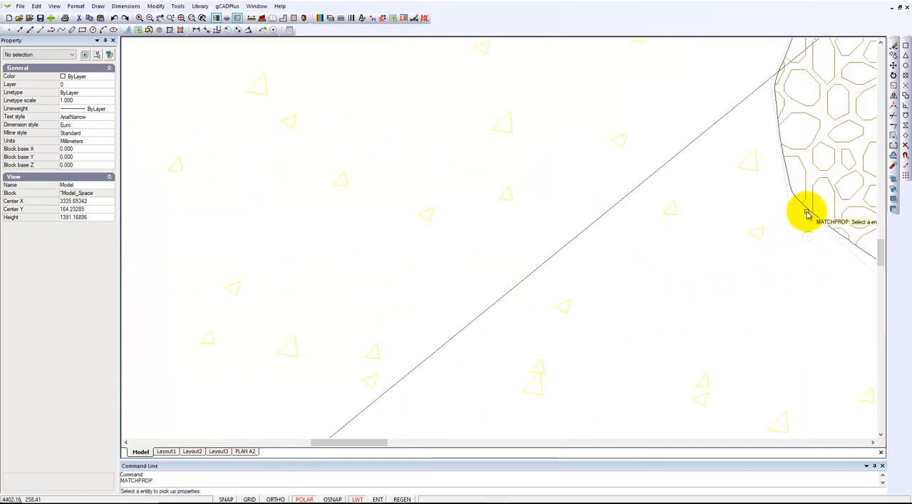
left_click(807, 211)
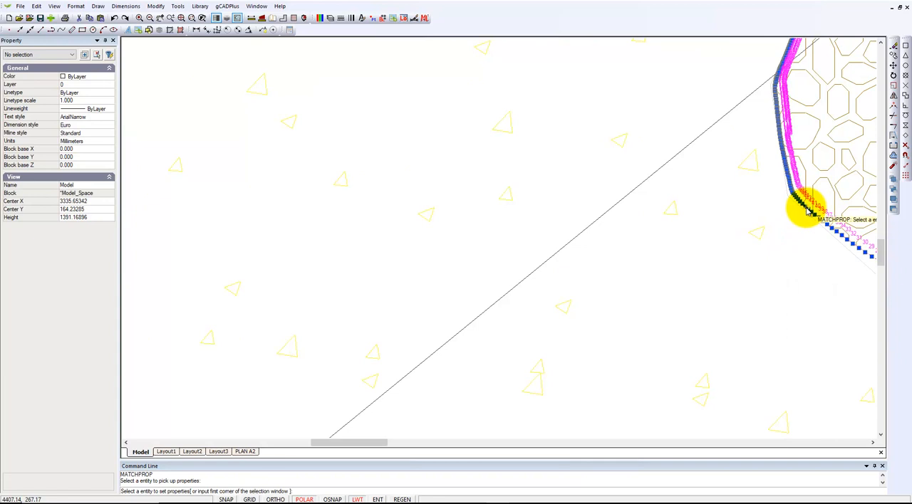
right_click(783, 250)
- Match the properties of the right cobble area's outline onto the left cobble area's outline
right_click(784, 242)
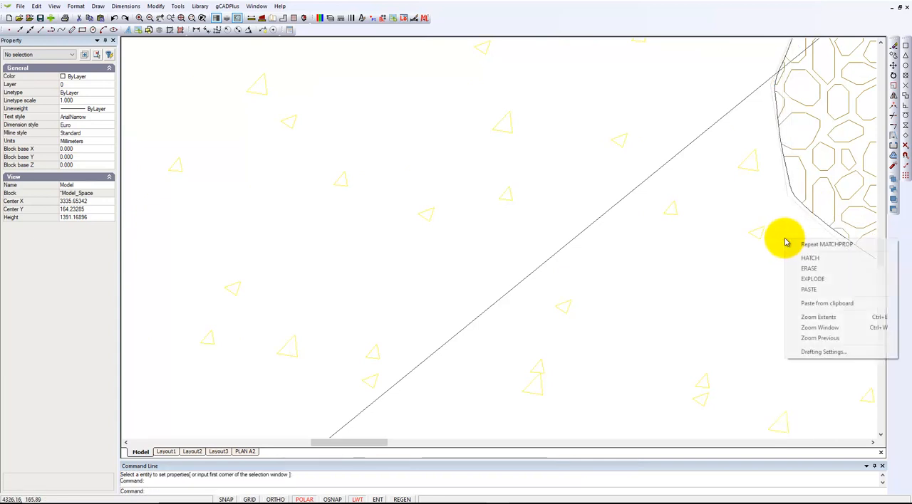
left_click(807, 244)
scroll(811, 204, "up", 3)
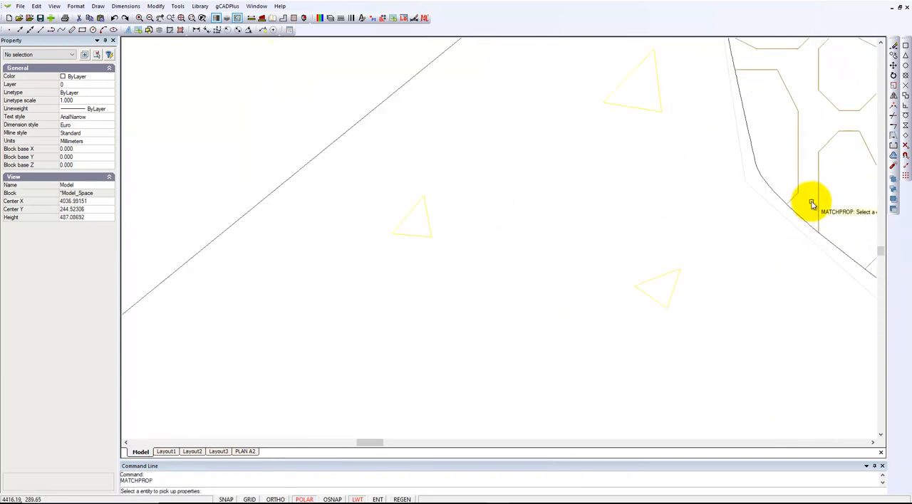
left_click(796, 213)
scroll(706, 239, "down", 5)
scroll(677, 256, "down", 2)
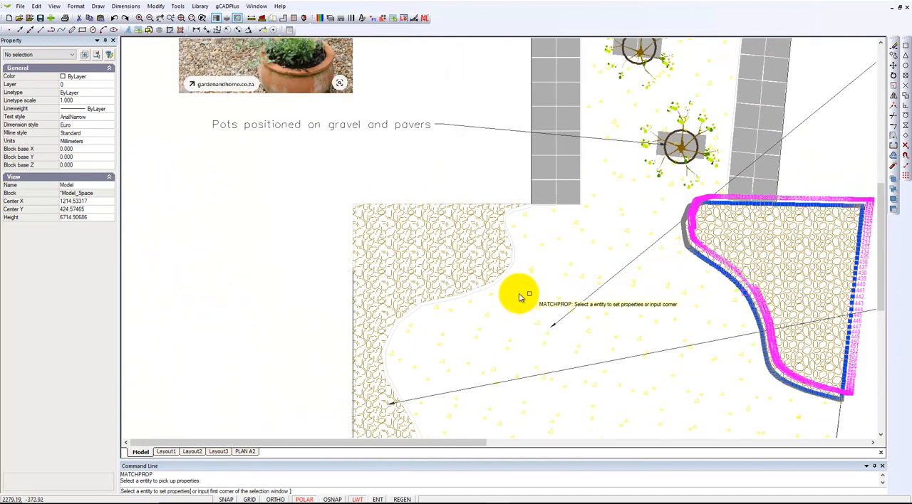
scroll(480, 299, "up", 6)
scroll(470, 295, "up", 1)
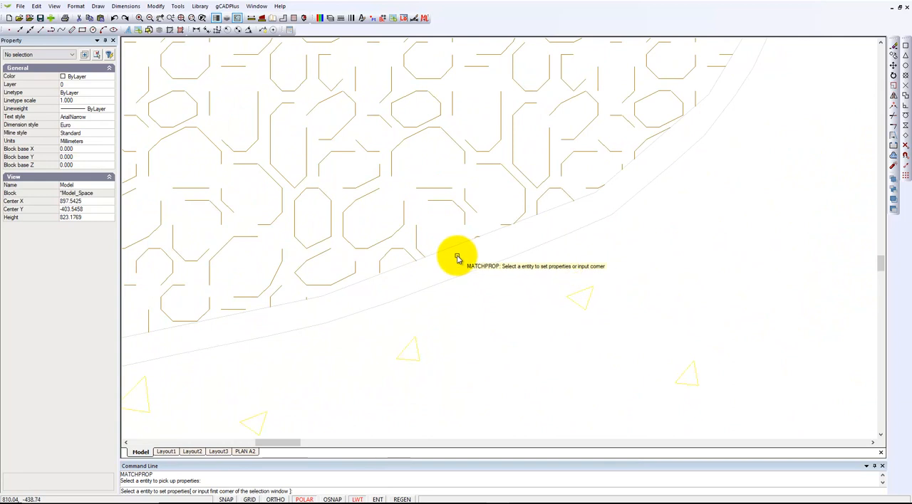
right_click(525, 305)
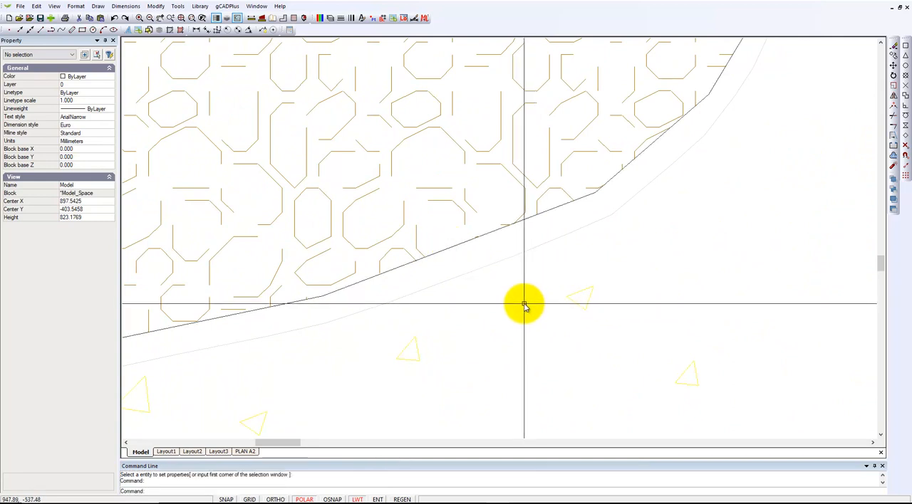
- Set the lineweight of the cobbles3 gravel block to ByLayer and clear the selection
right_click(525, 305)
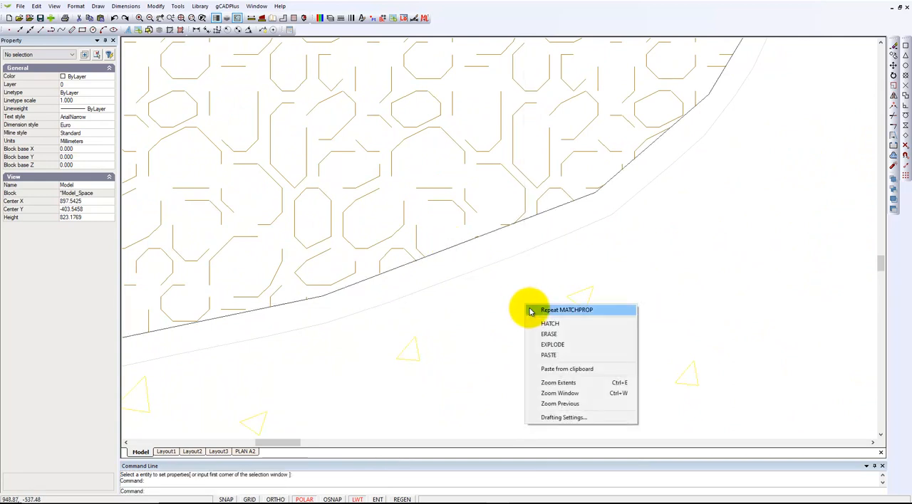
left_click(563, 384)
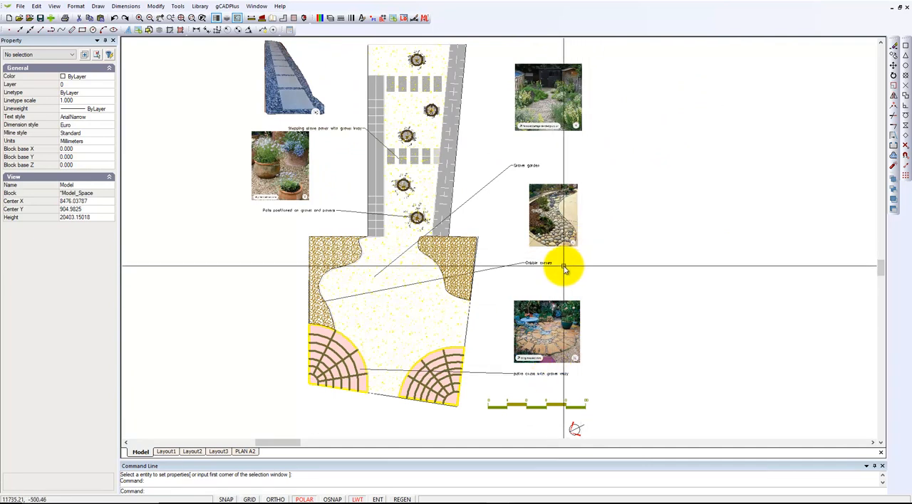
left_click(398, 321)
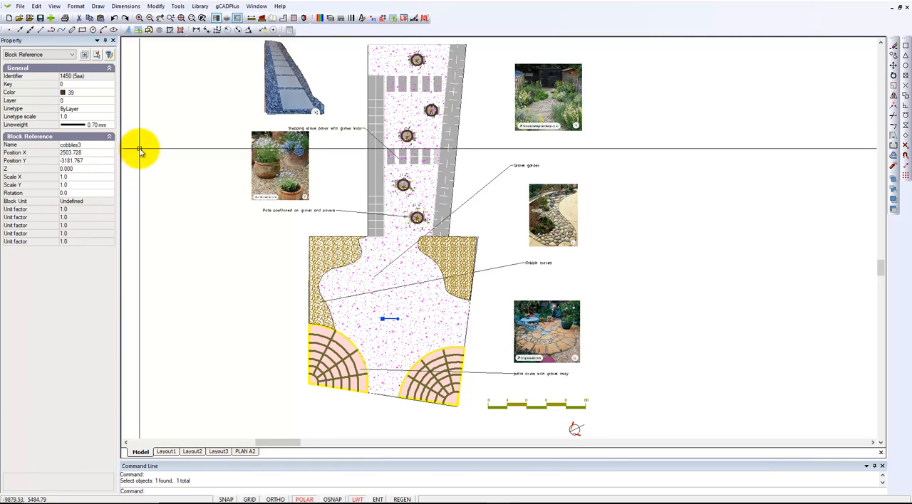
left_click(111, 127)
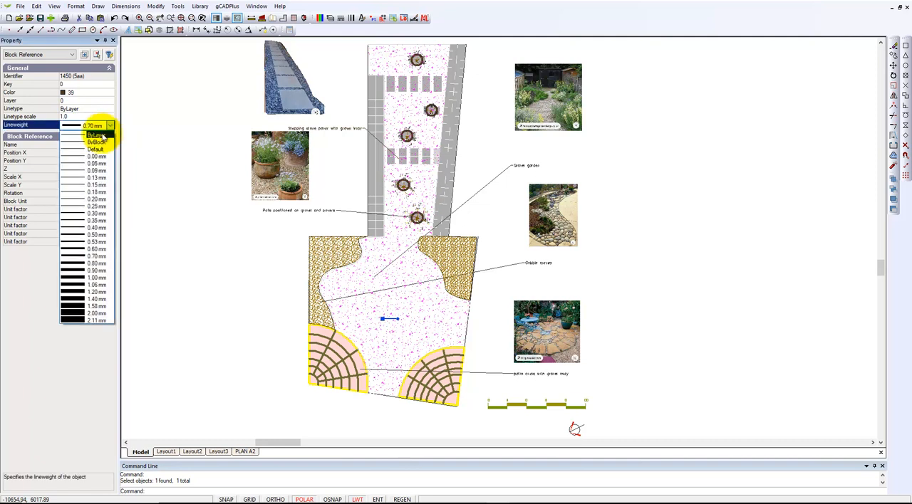
left_click(99, 135)
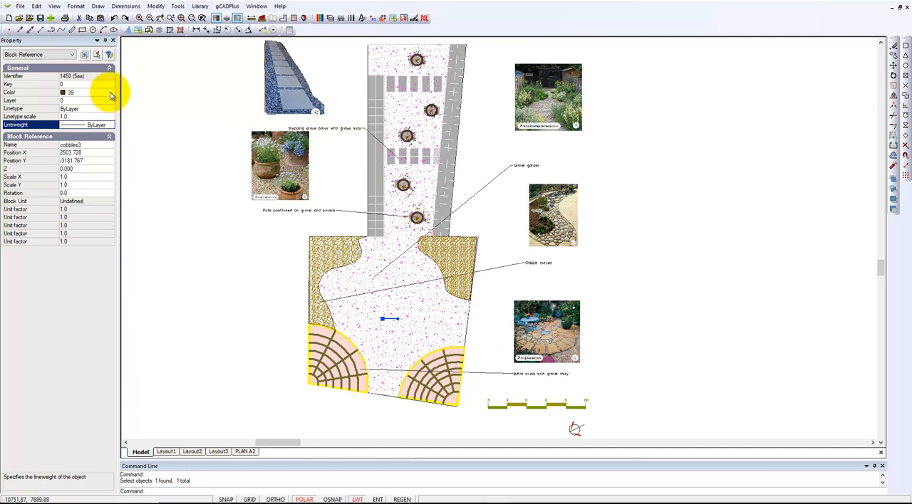
left_click(171, 307)
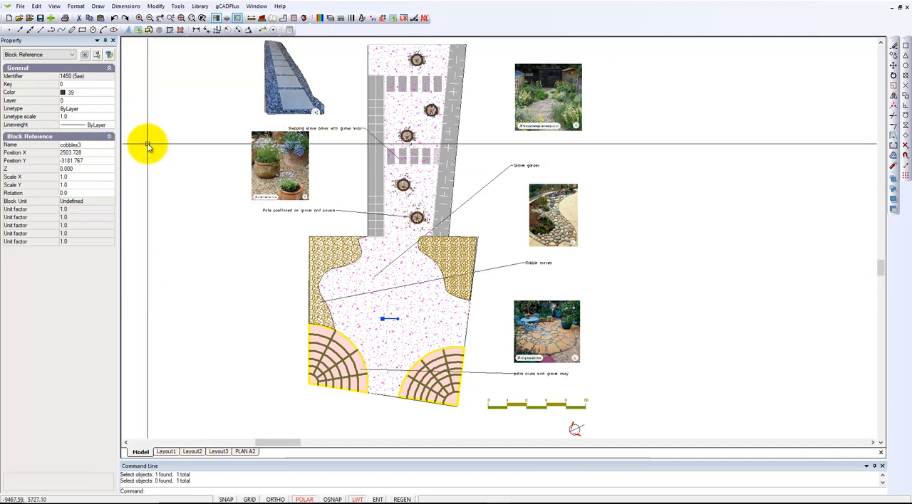
key("Escape")
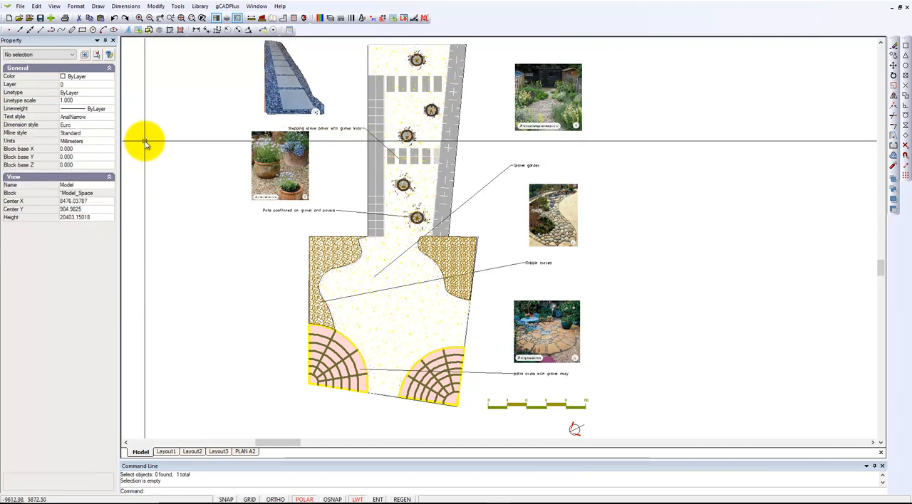
- Bring the cobbles3 gravel block to the front of the draw order
left_click(376, 314)
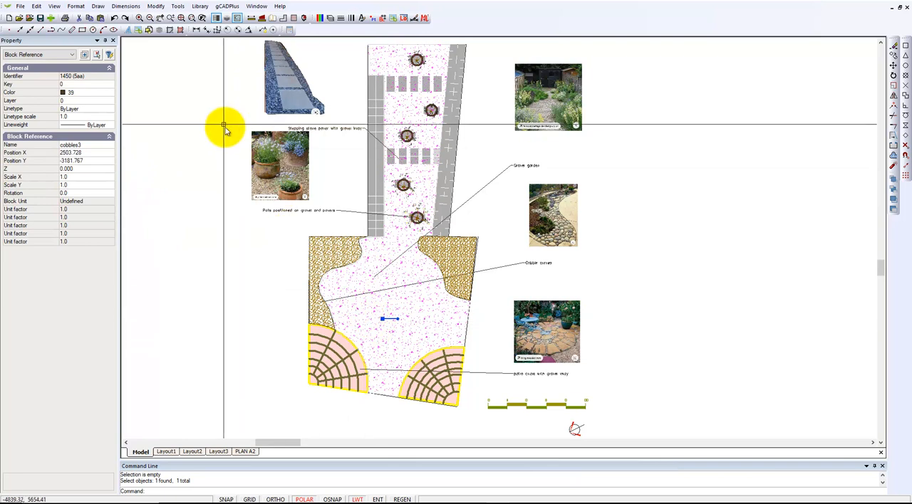
left_click(178, 7)
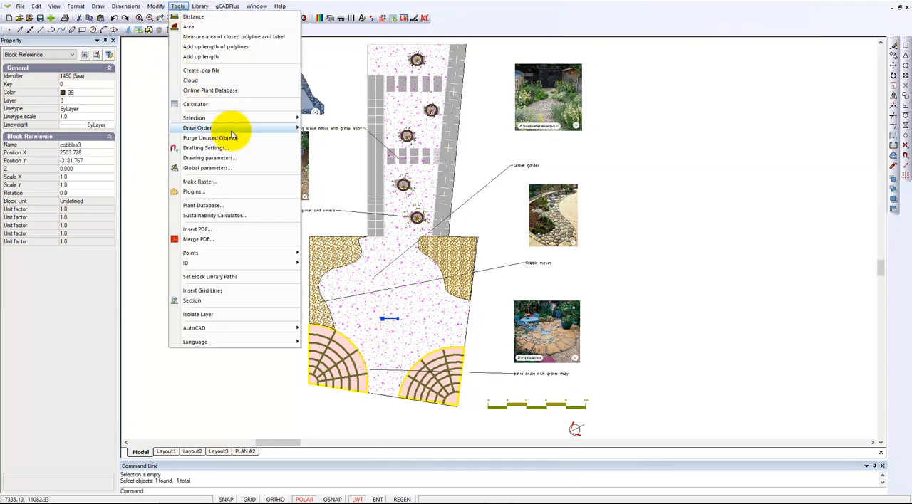
mouse_move(279, 132)
left_click(335, 129)
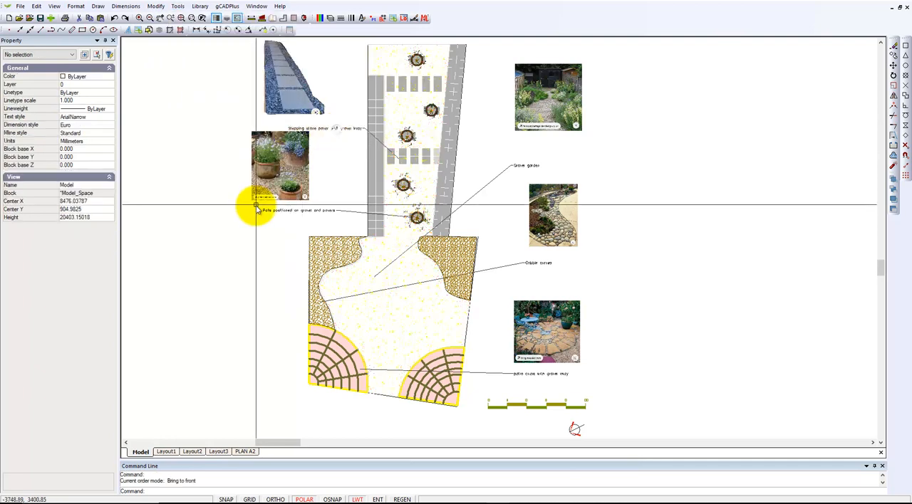
- Move the cobbles3 gravel block about 12000 mm left, clear of the plan, using the garden's upper-left corner as base point
scroll(378, 335, "up", 3)
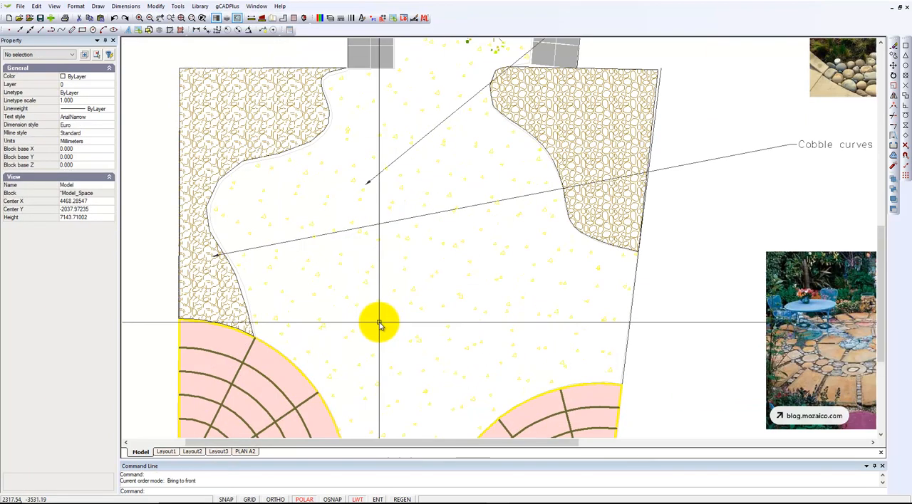
left_click(363, 320)
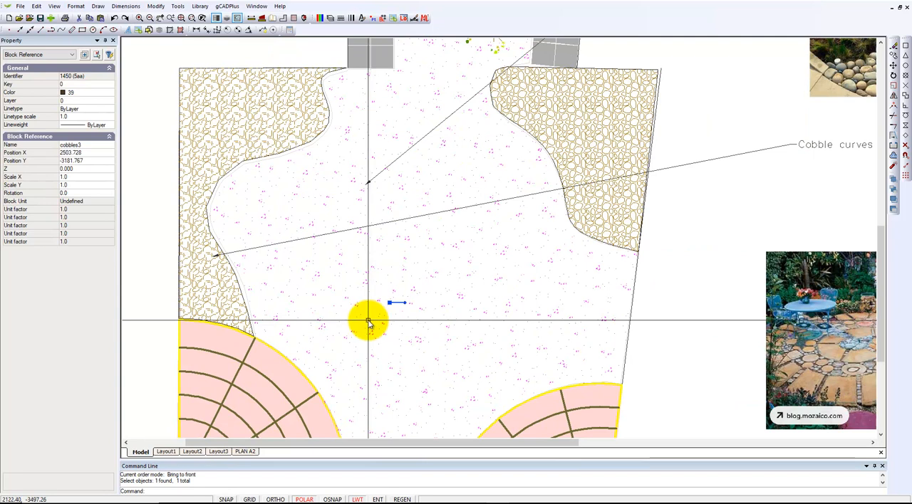
scroll(369, 322, "down", 2)
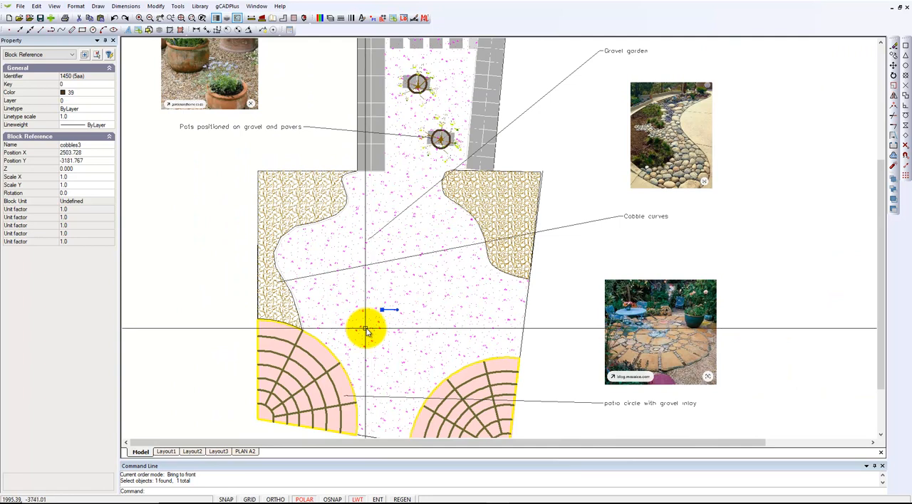
scroll(383, 317, "down", 2)
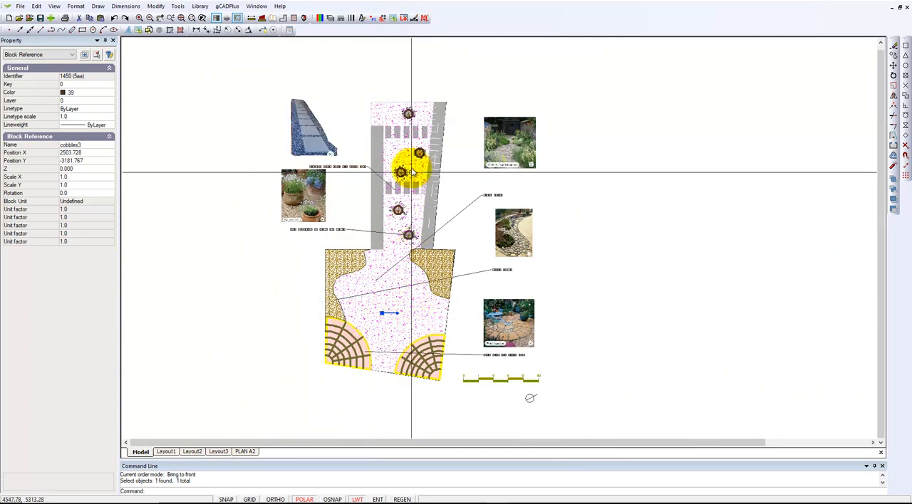
right_click(386, 118)
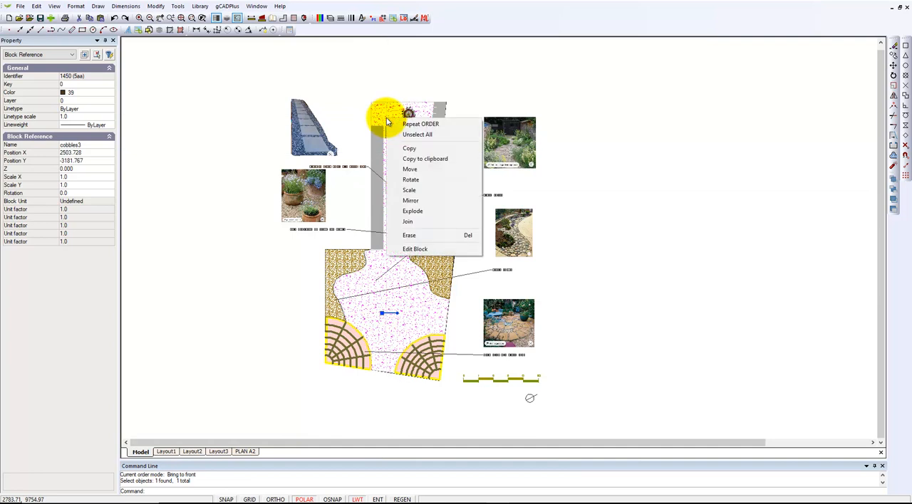
left_click(414, 170)
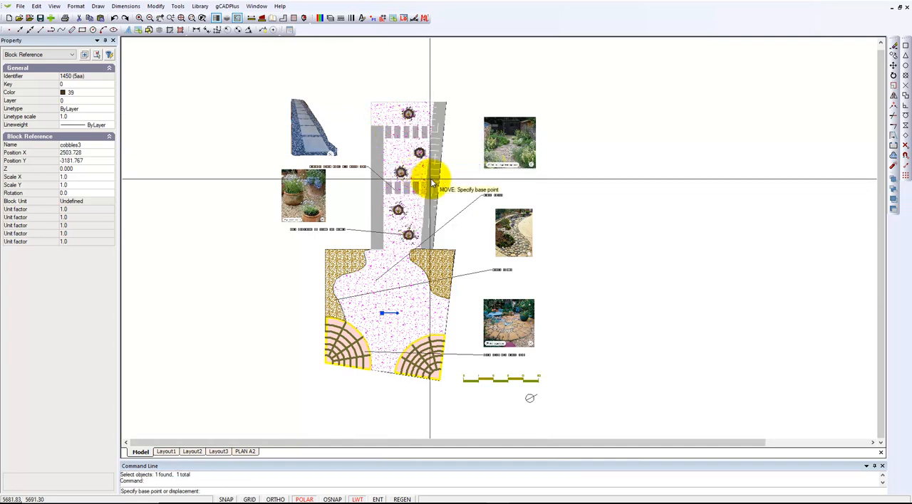
left_click(906, 47)
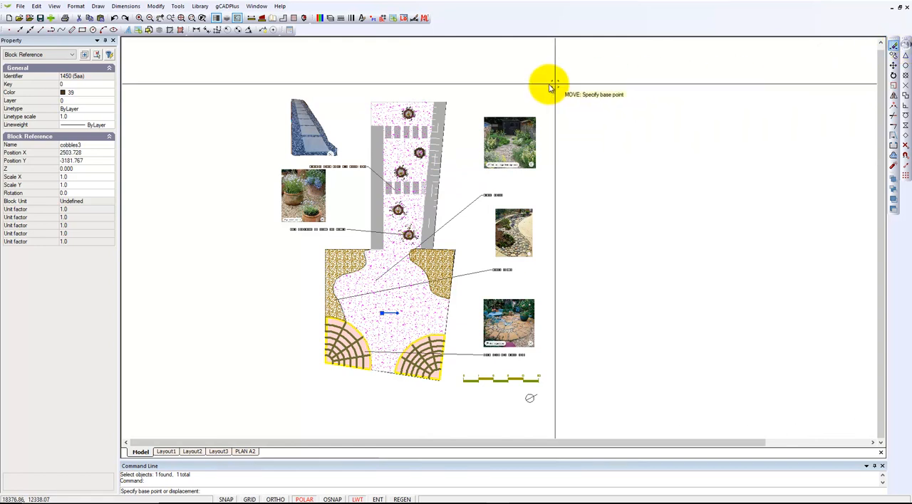
left_click(372, 102)
key("F3")
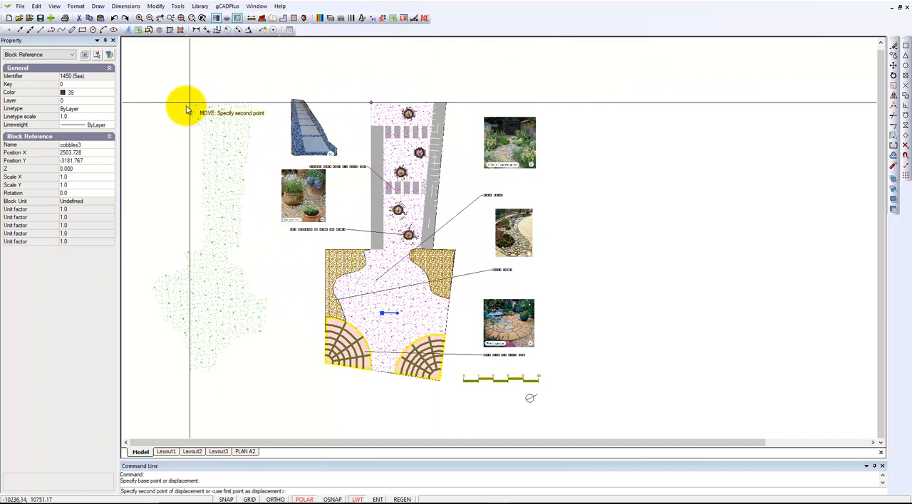
left_click(187, 109)
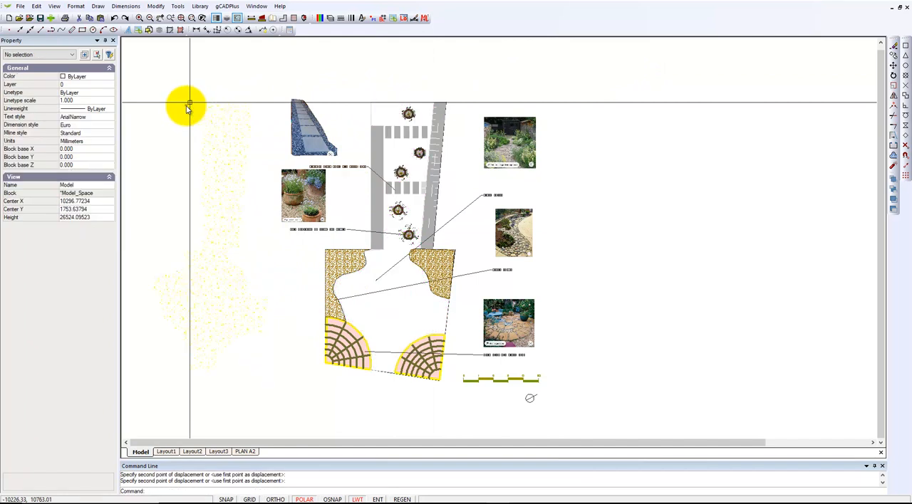
- Open the moved cobbles3 gravel block for editing
left_click(215, 190)
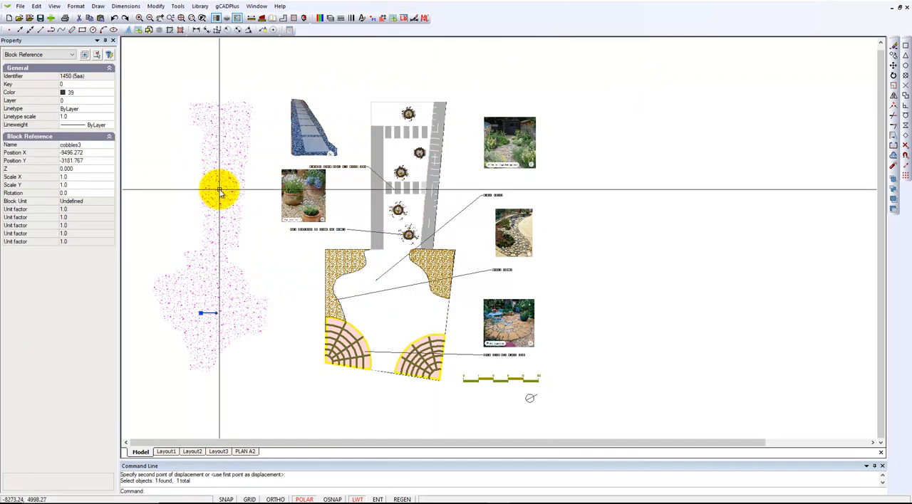
right_click(220, 191)
left_click(255, 322)
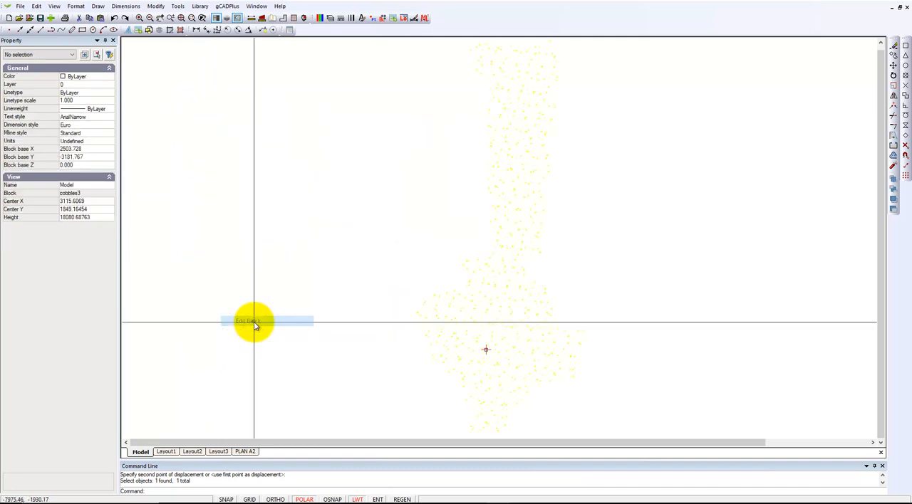
scroll(303, 294, "down", 4)
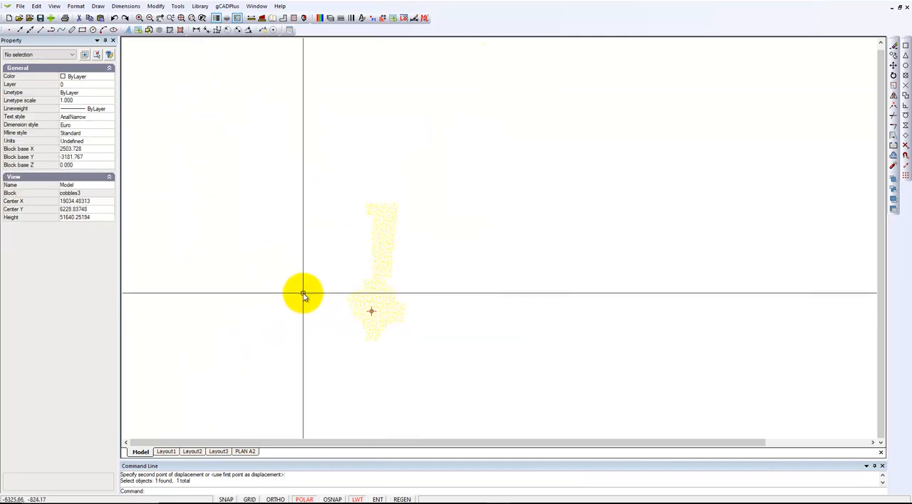
- Set the color of the gravel hatch inside the cobbles3 block to ByLayer and close the block editor
left_click(381, 272)
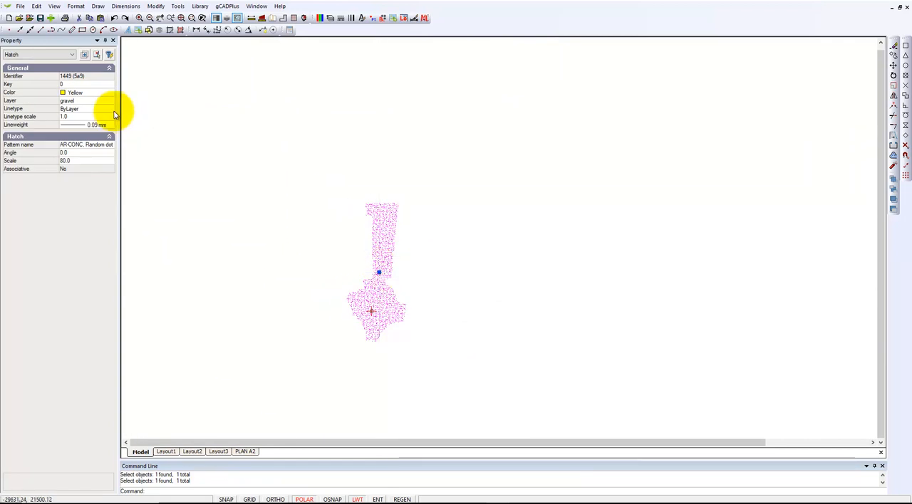
left_click(110, 93)
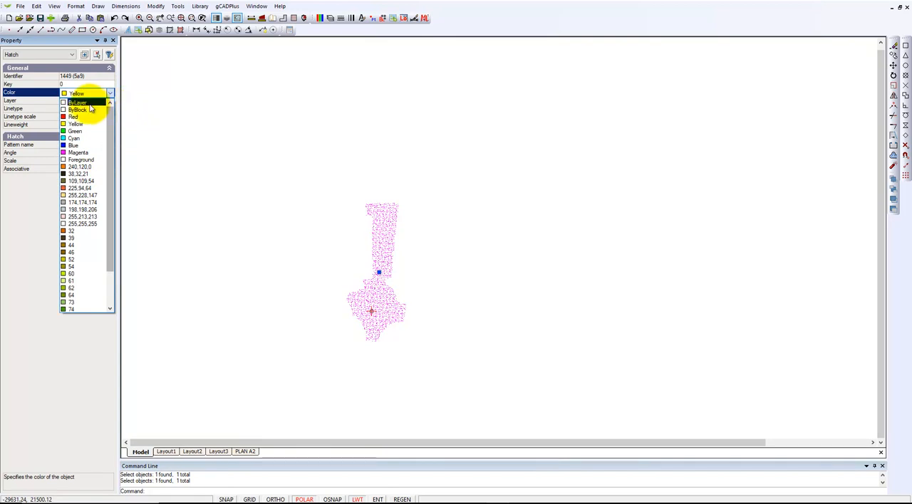
left_click(79, 103)
key("Escape")
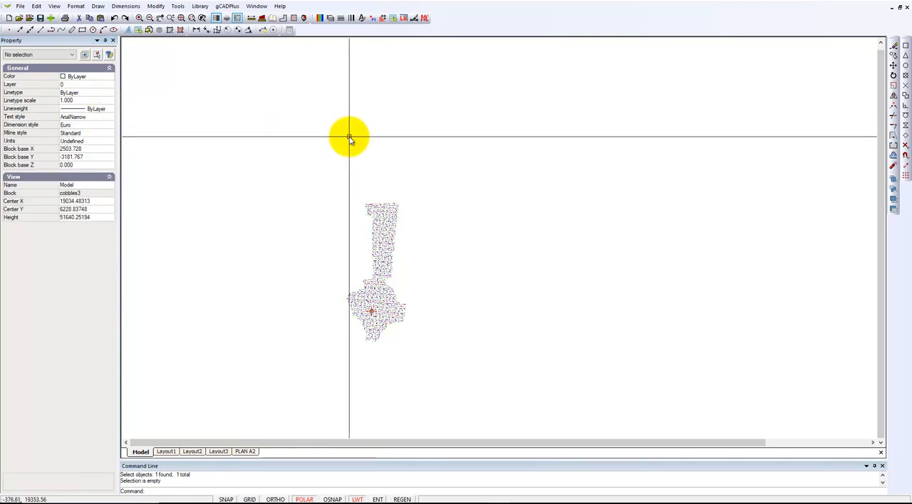
right_click(334, 166)
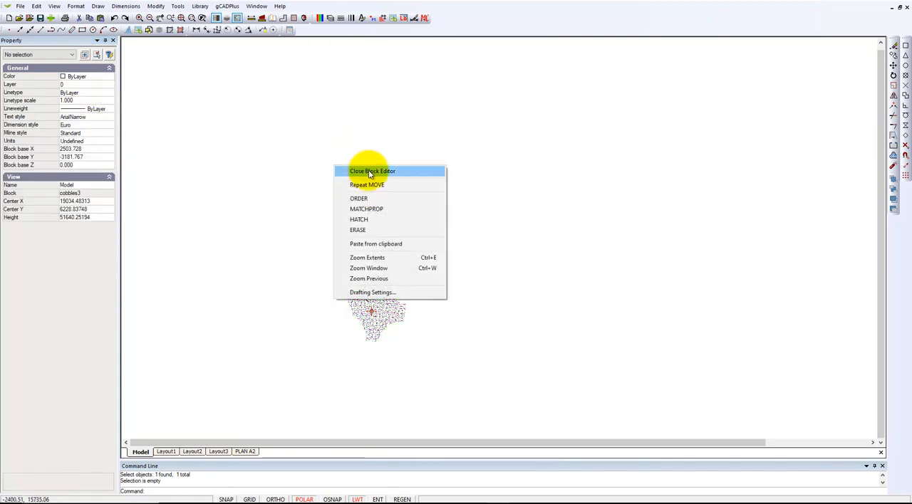
left_click(369, 173)
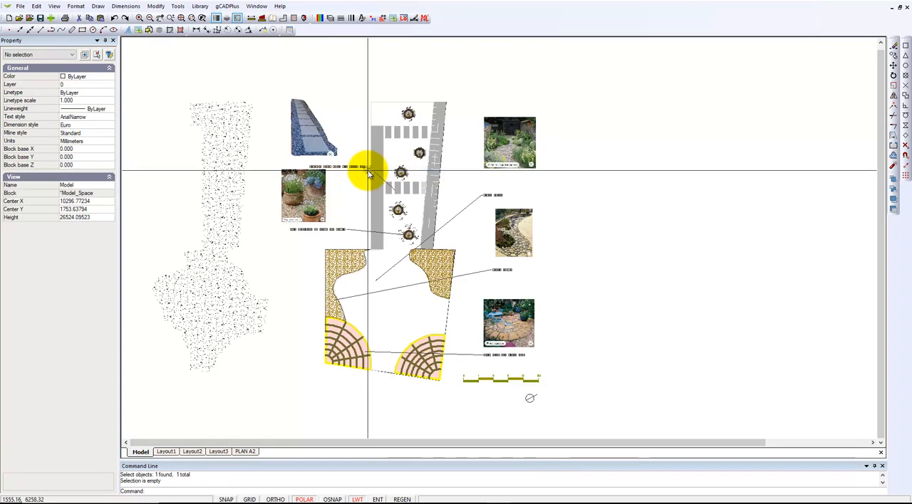
- Undo the move of the cobbles3 gravel block
left_click(222, 214)
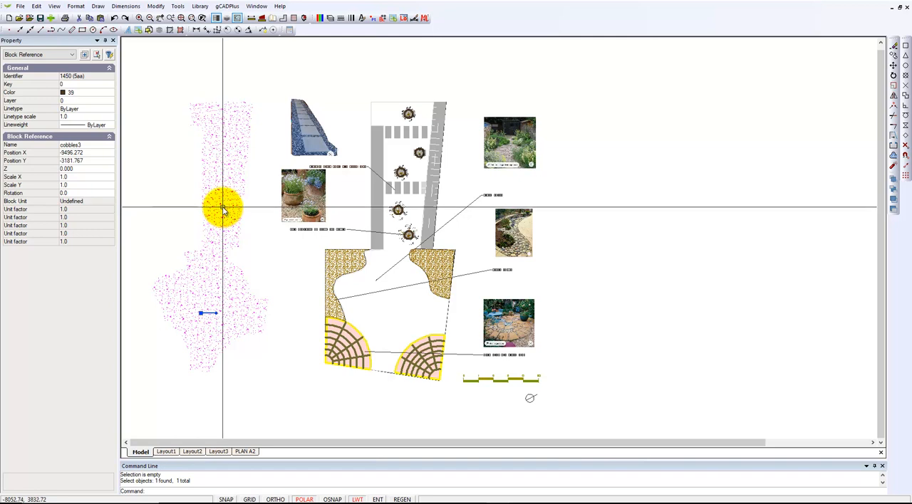
scroll(230, 106, "up", 3)
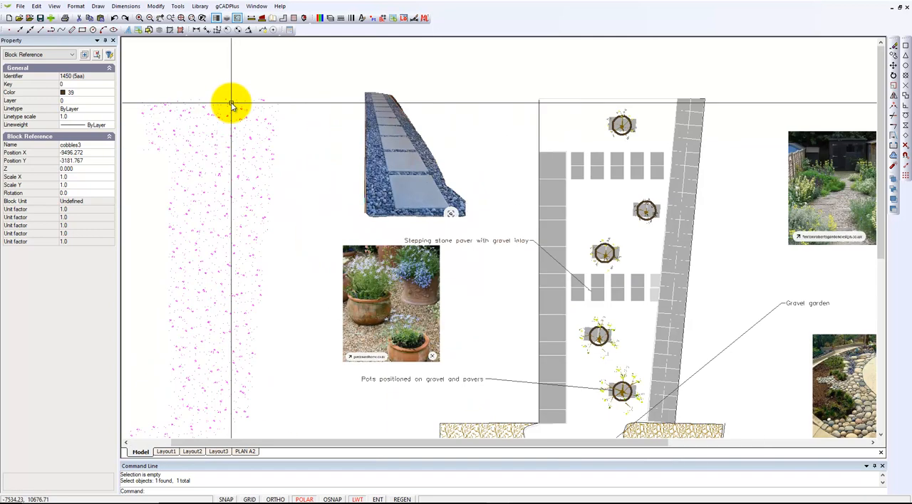
scroll(231, 105, "down", 2)
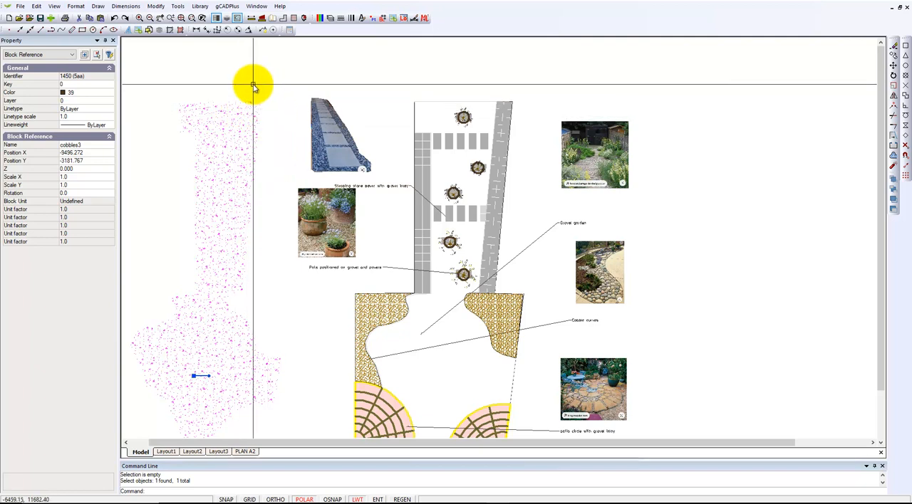
left_click(114, 19)
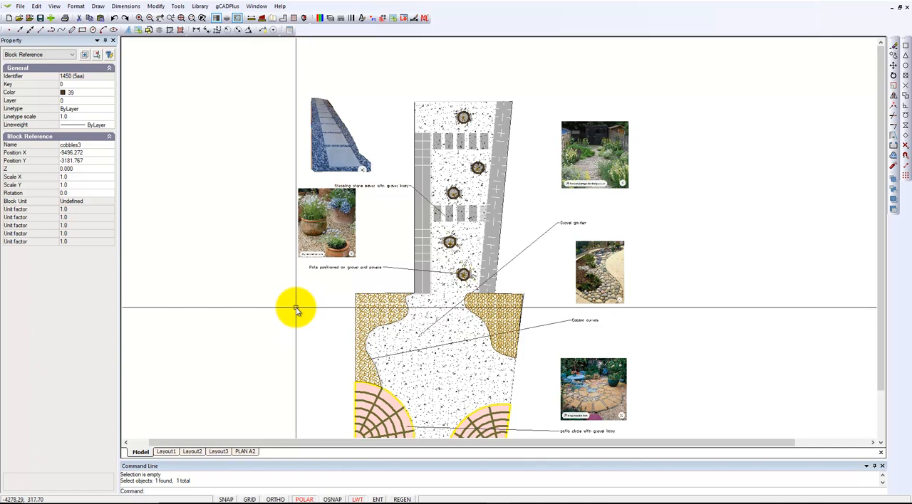
scroll(444, 390, "up", 4)
scroll(443, 393, "down", 2)
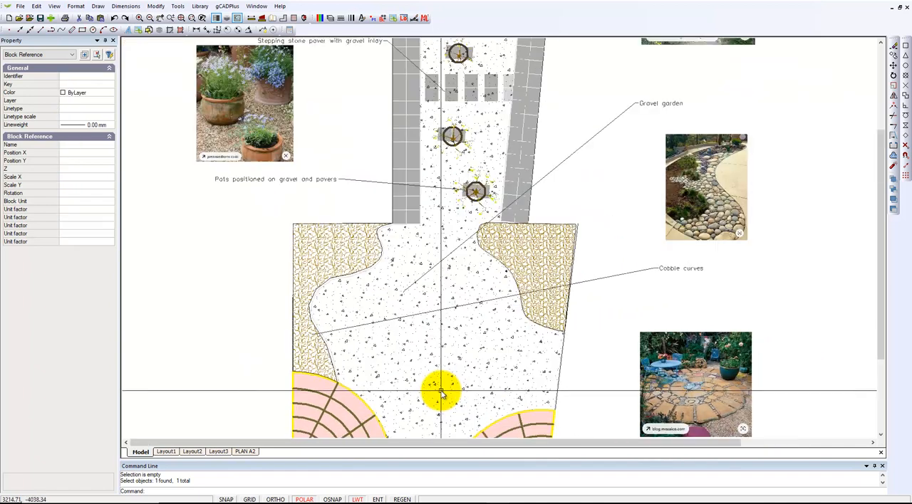
- Bring the two lowest potted plant symbols on the gravel path to the front of the draw order
scroll(442, 391, "down", 3)
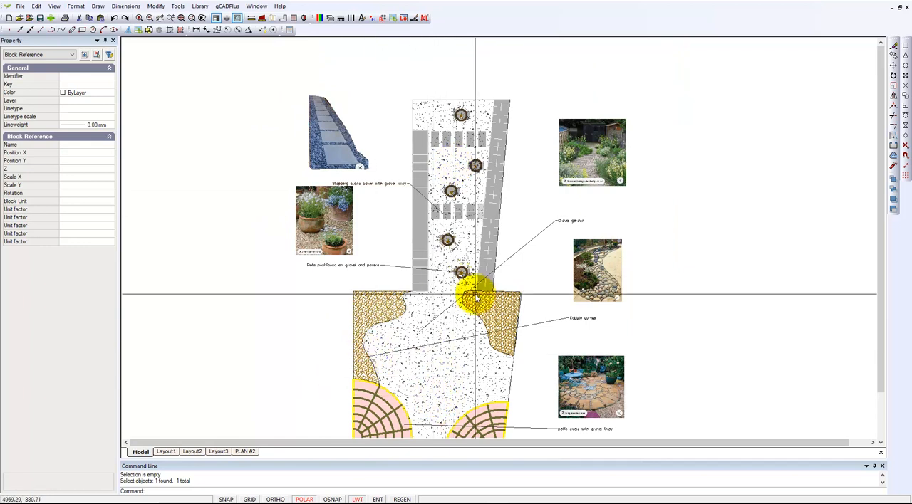
scroll(463, 303, "up", 3)
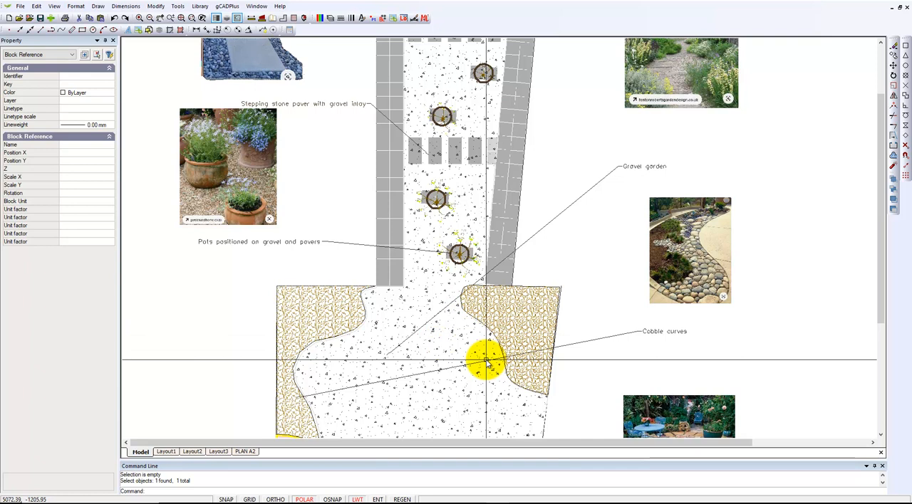
scroll(467, 257, "up", 3)
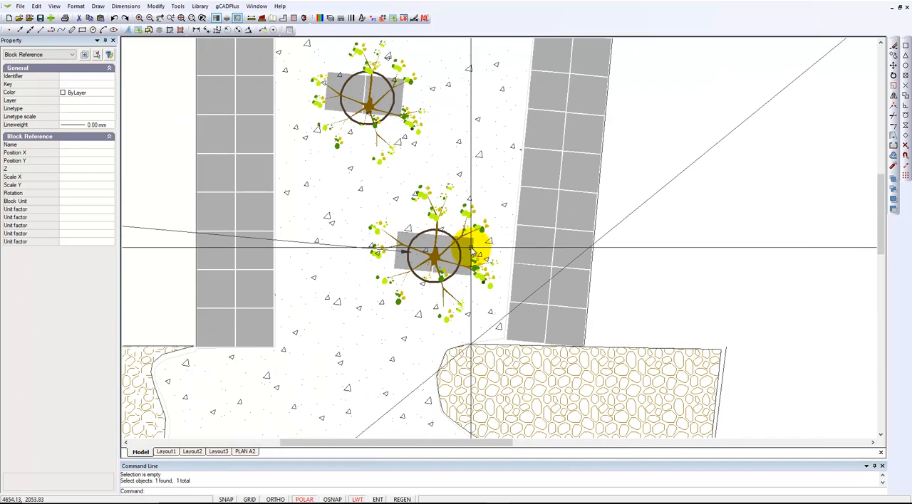
left_click(465, 214)
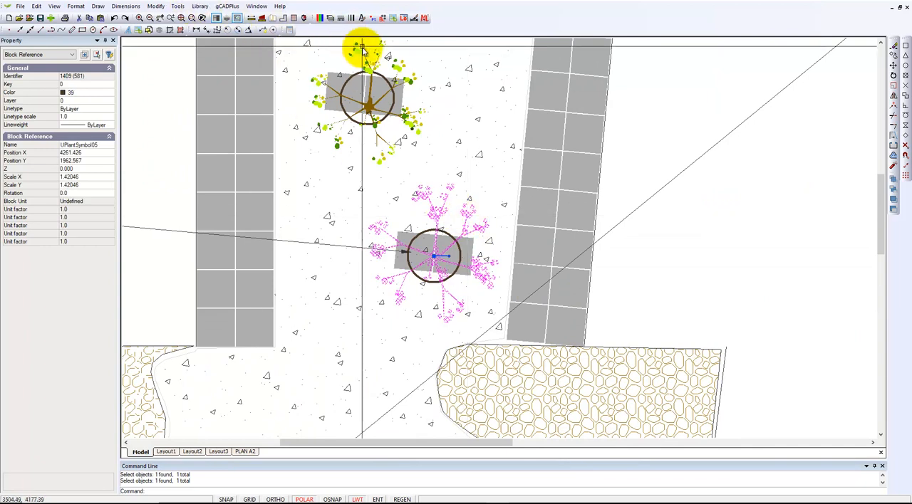
left_click(399, 68)
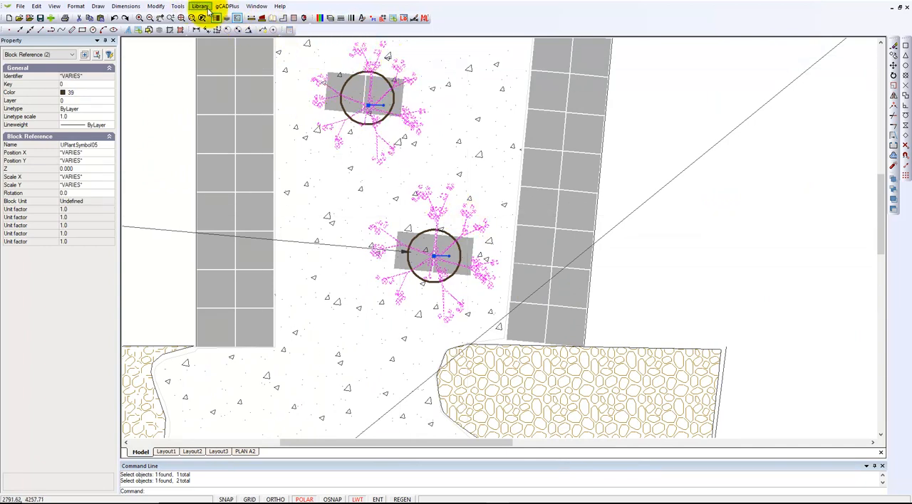
left_click(176, 7)
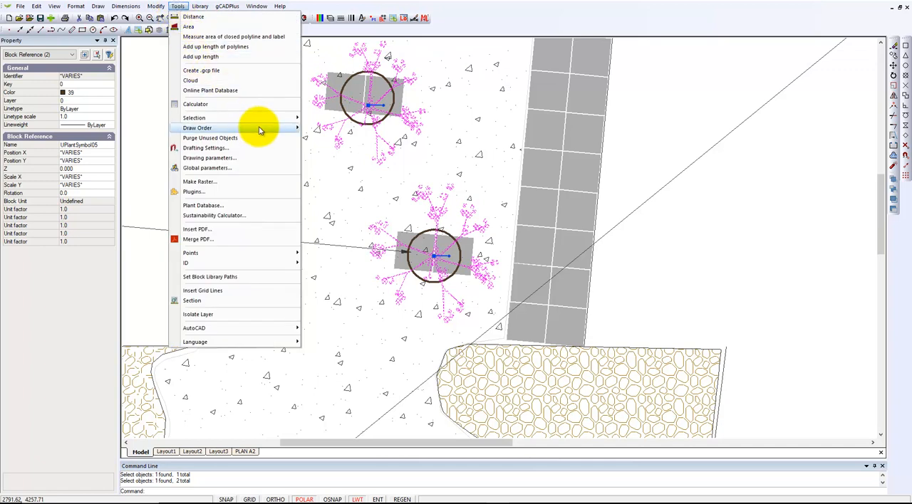
left_click(329, 128)
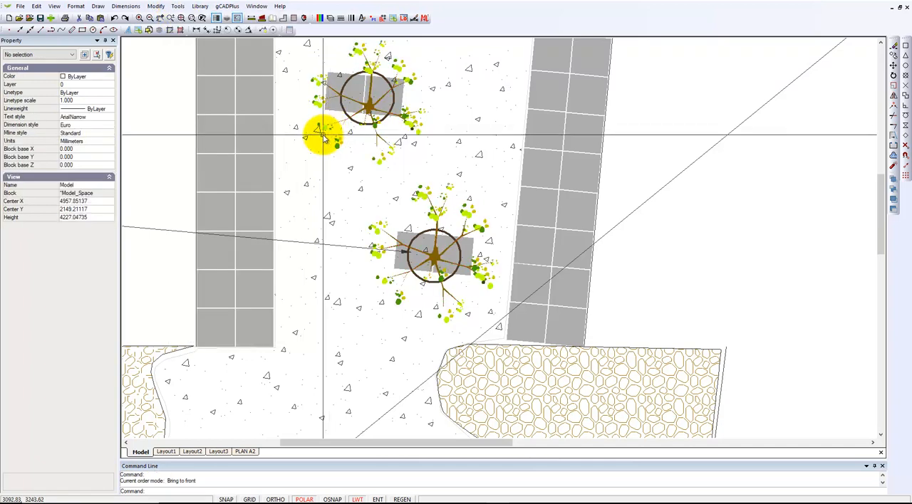
scroll(508, 243, "down", 6)
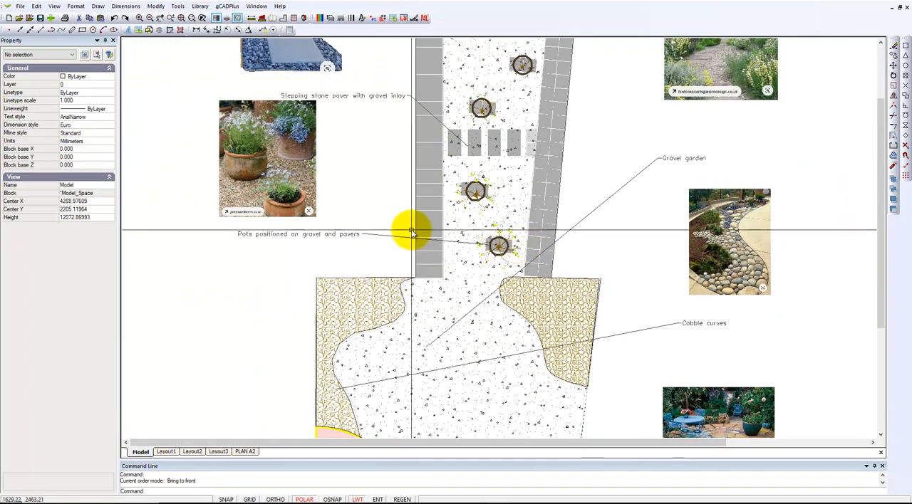
- On the PLAN A2 layout, set the VerticalTitle block's X and Y scale to 0.75
left_click(244, 451)
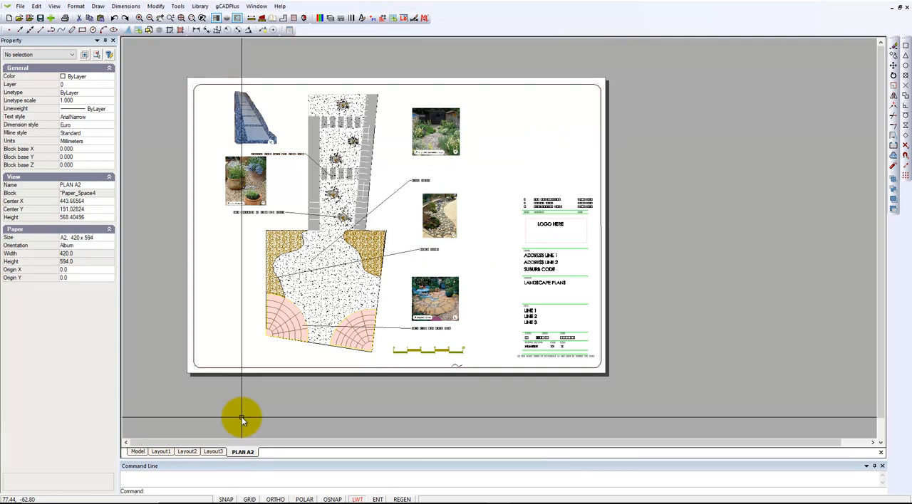
left_click(546, 289)
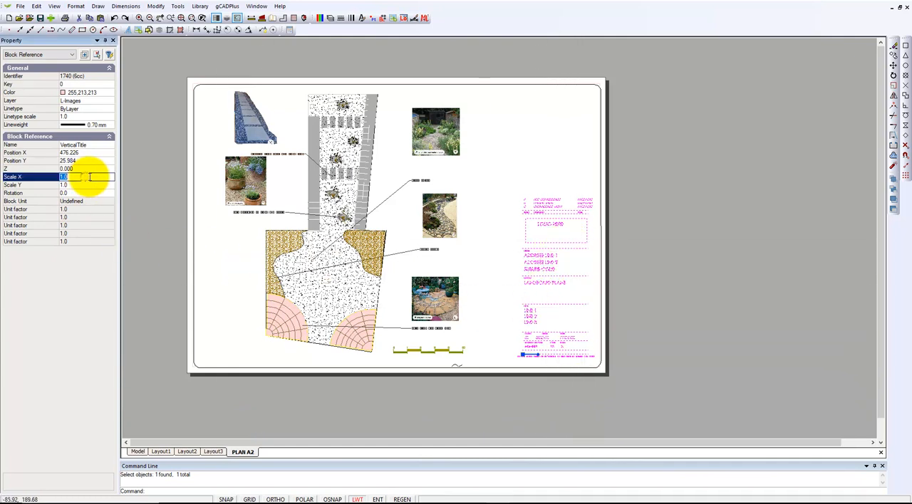
type(".75")
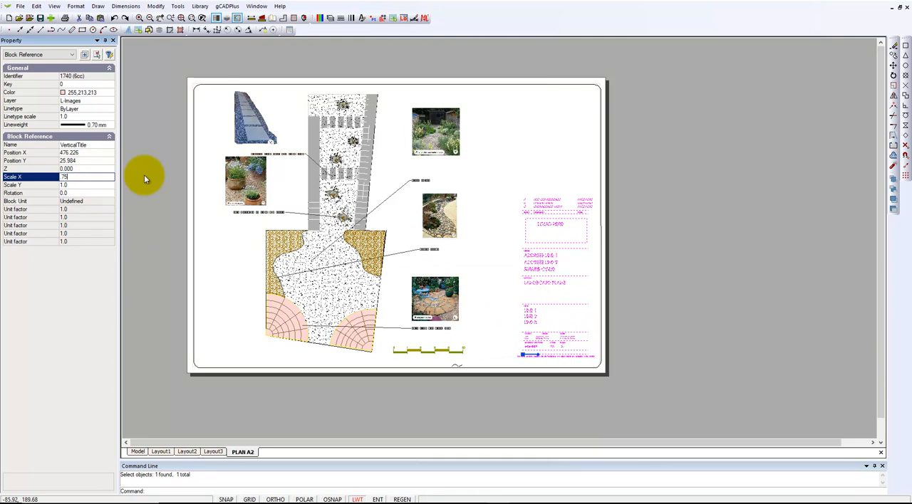
left_click(95, 186)
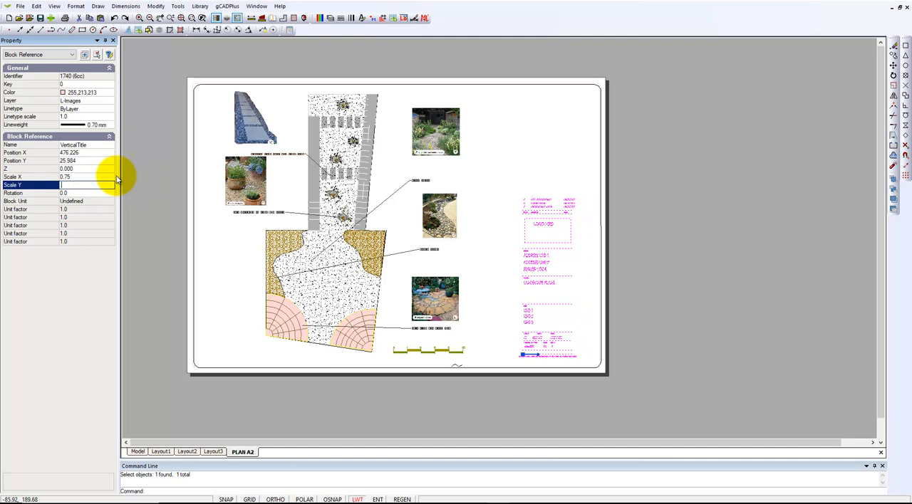
type(".75")
key("Return")
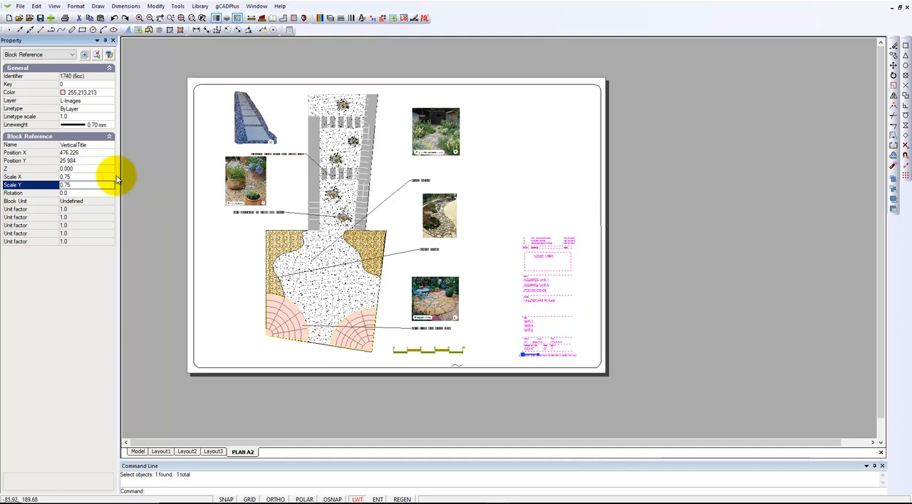
- Move the VerticalTitle block closer to the lower-right corner of the sheet border and fit the whole sheet in view
scroll(549, 371, "up", 4)
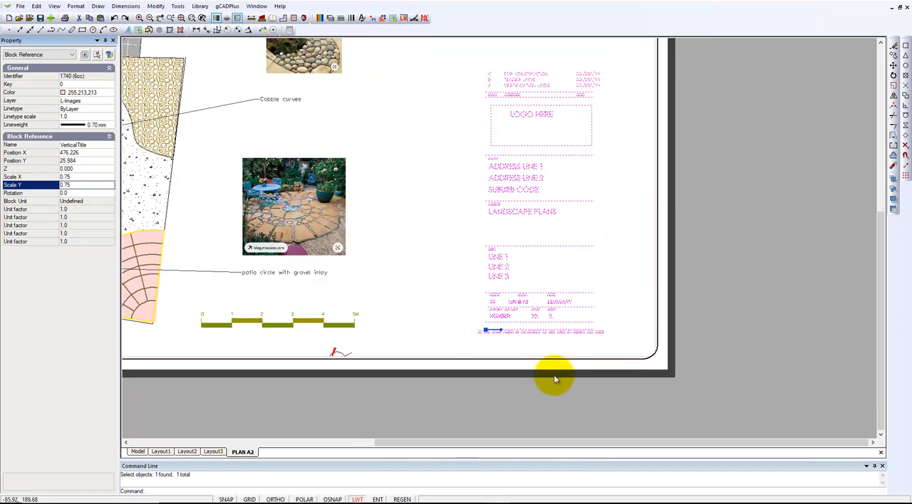
right_click(558, 399)
left_click(602, 319)
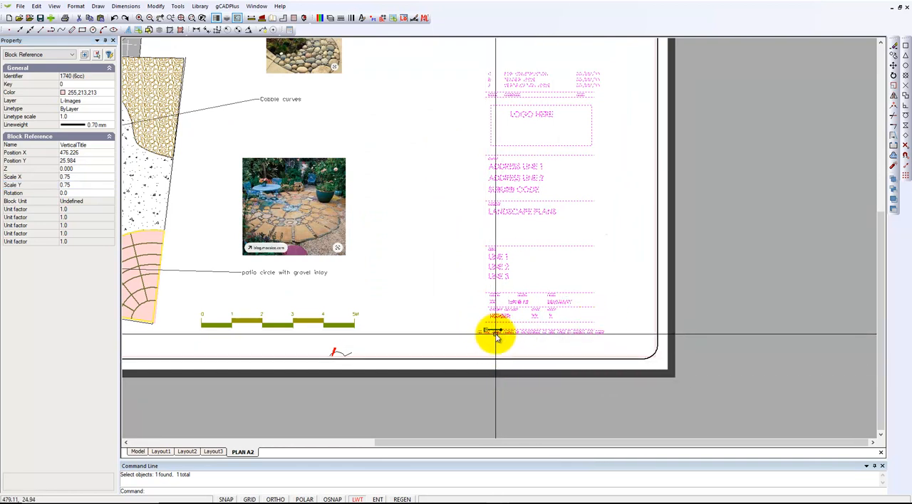
left_click_drag(486, 332, 510, 344)
key("Escape")
right_click(747, 325)
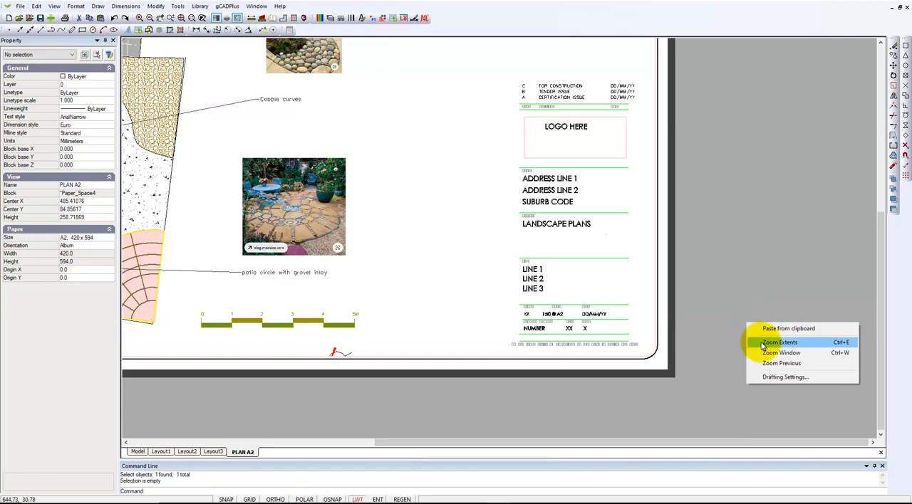
left_click(779, 343)
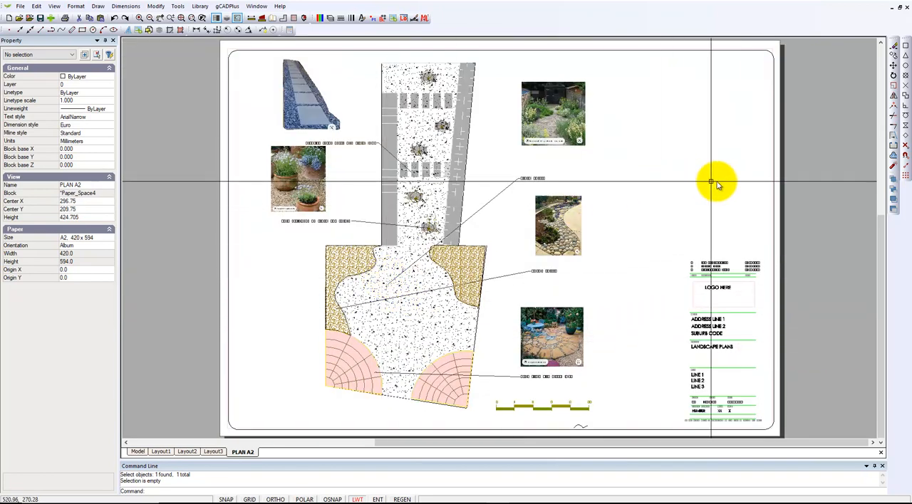
- Set the plan viewport's view scale to 50 and its Fixed Scale option to Yes
left_click(772, 245)
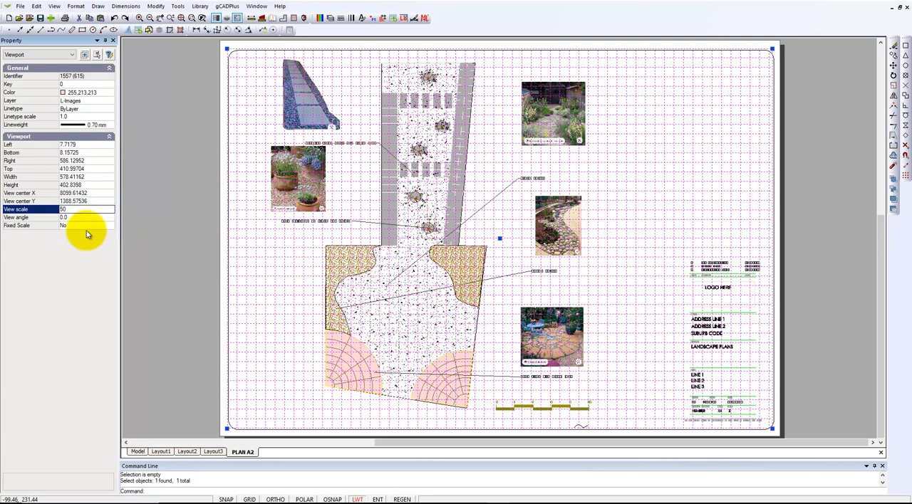
left_click(85, 225)
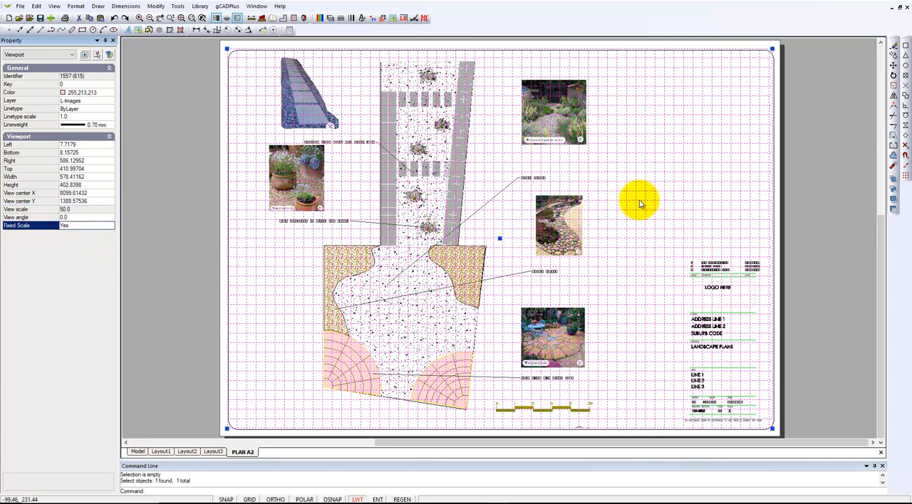
key("Escape")
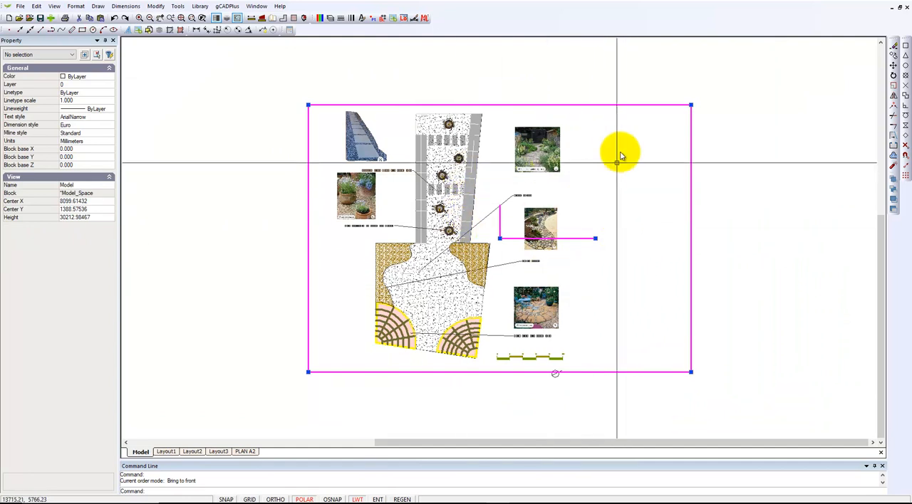
- Shift the viewport's view frame slightly up and to the right over the model, then return to the PLAN A2 layout
mouse_move(500, 240)
left_mouse_down()
mouse_move(501, 209)
mouse_move(533, 236)
mouse_move(503, 234)
left_mouse_up()
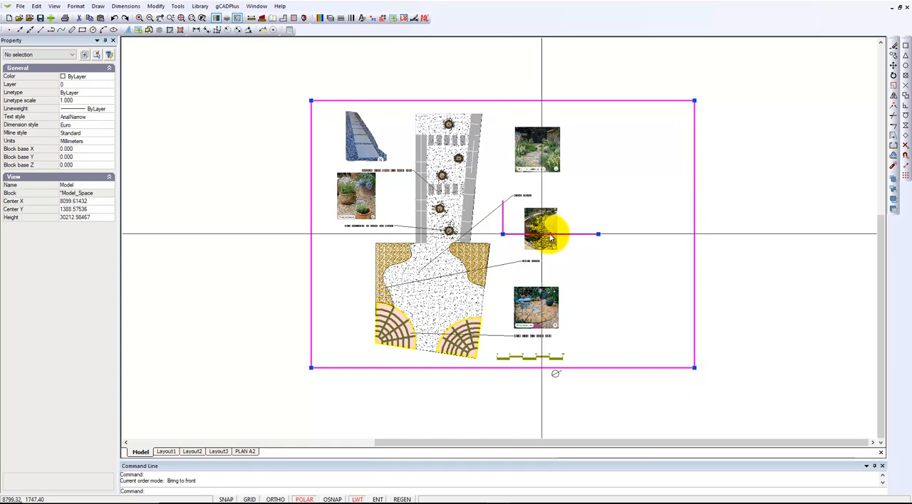
right_click(634, 204)
left_click(647, 213)
left_click(647, 213)
left_click(644, 213)
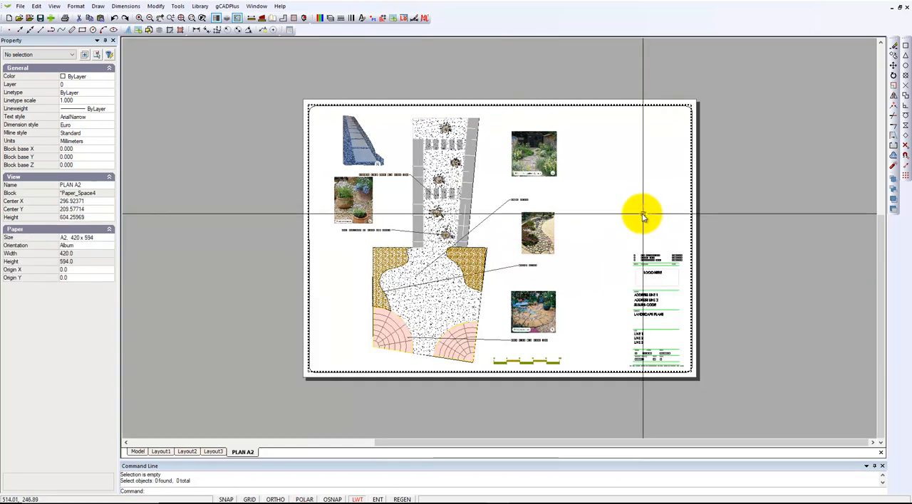
left_click(691, 206)
key("Escape")
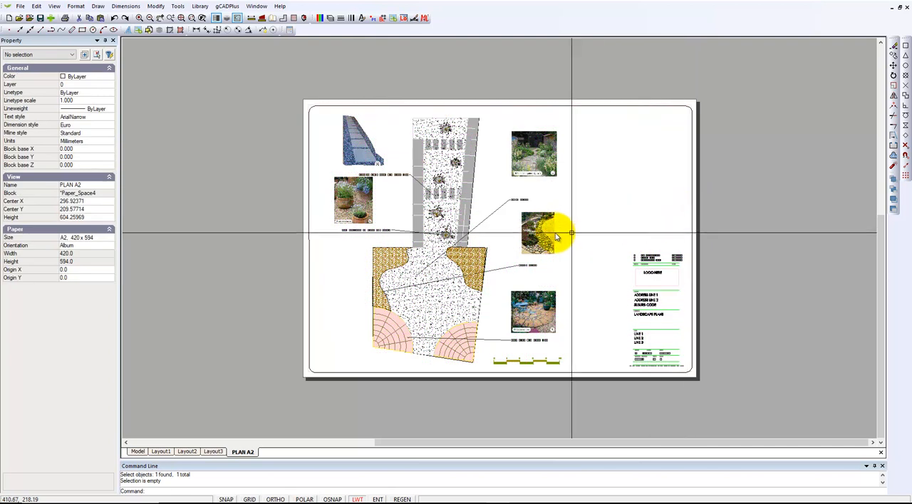
right_click(776, 222)
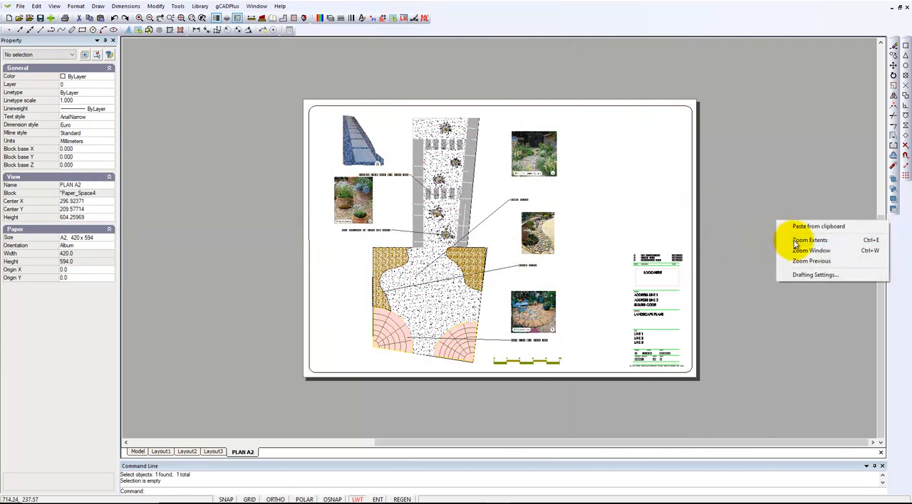
left_click(809, 240)
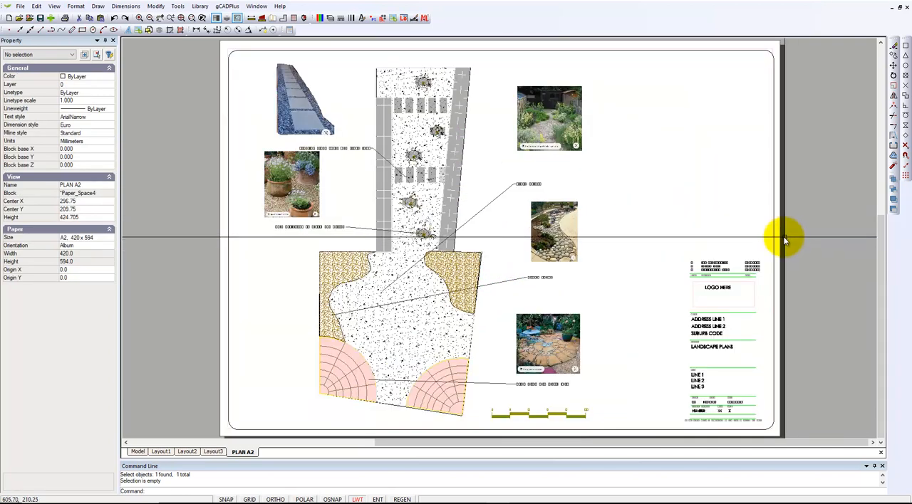
mouse_move(590, 499)
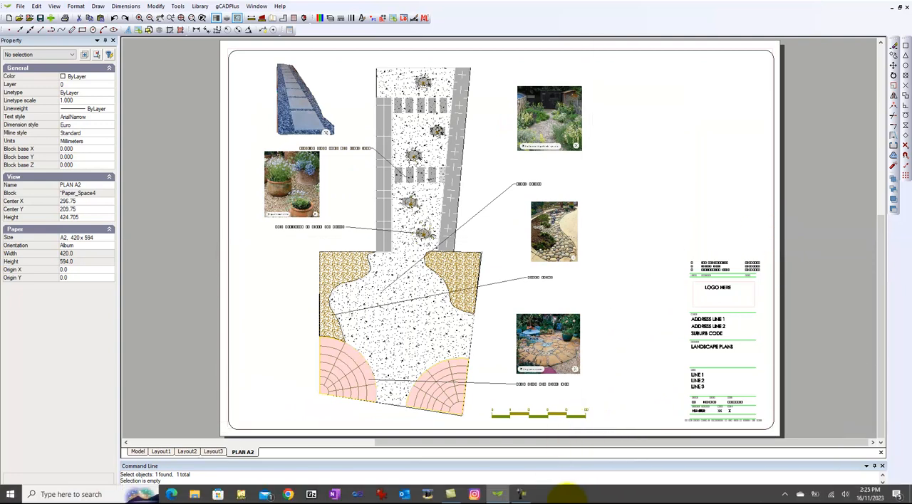
left_click(524, 494)
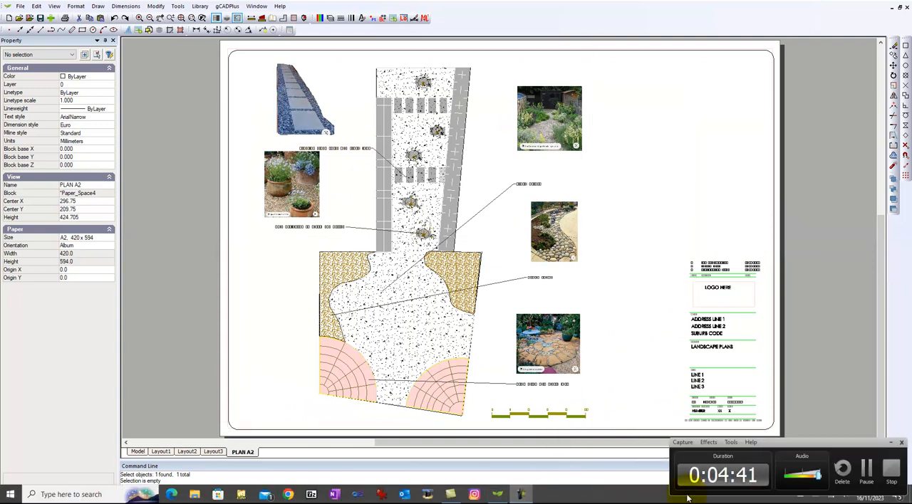